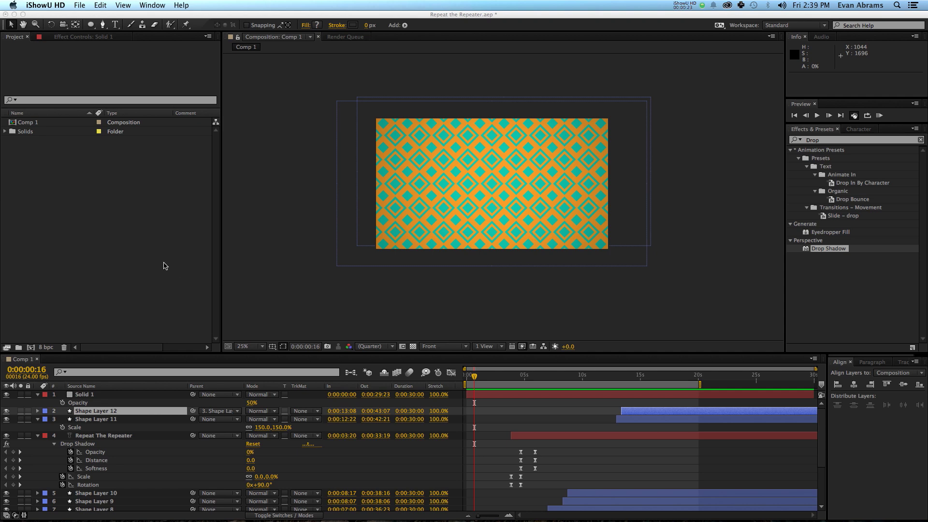
Step: Create the new composition Comp 2 and start a new solid layer in it
{"action": "left_click", "coordinate": [31, 348]}
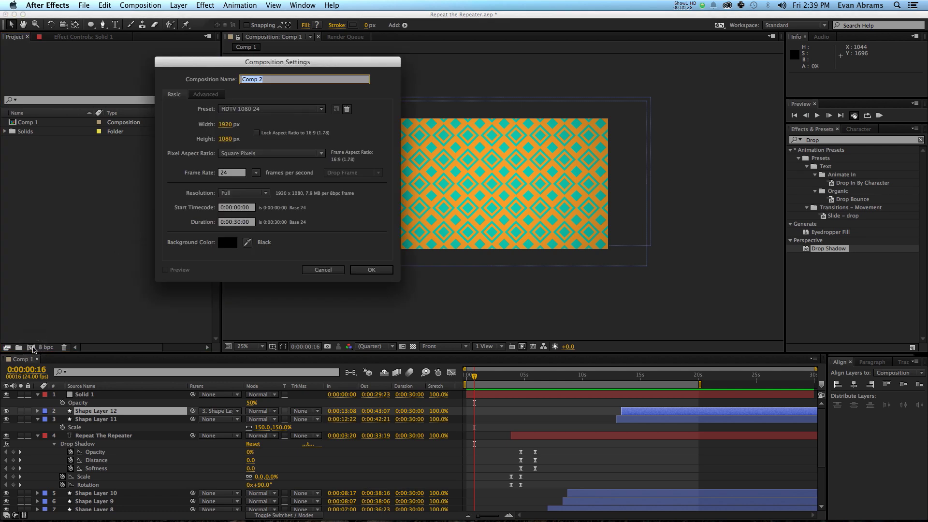
{"action": "key", "text": "Return"}
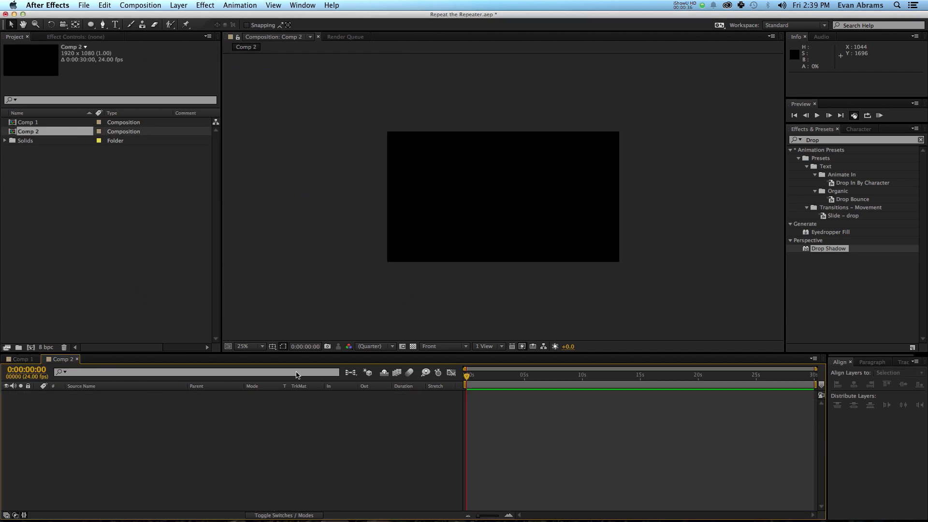
{"action": "right_click", "coordinate": [172, 417]}
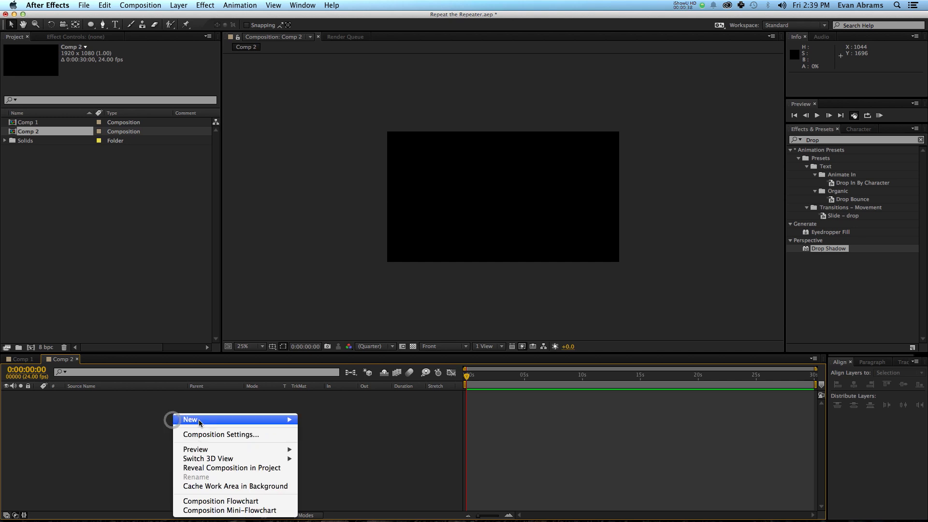
{"action": "mouse_move", "coordinate": [175, 418]}
{"action": "left_click", "coordinate": [311, 444]}
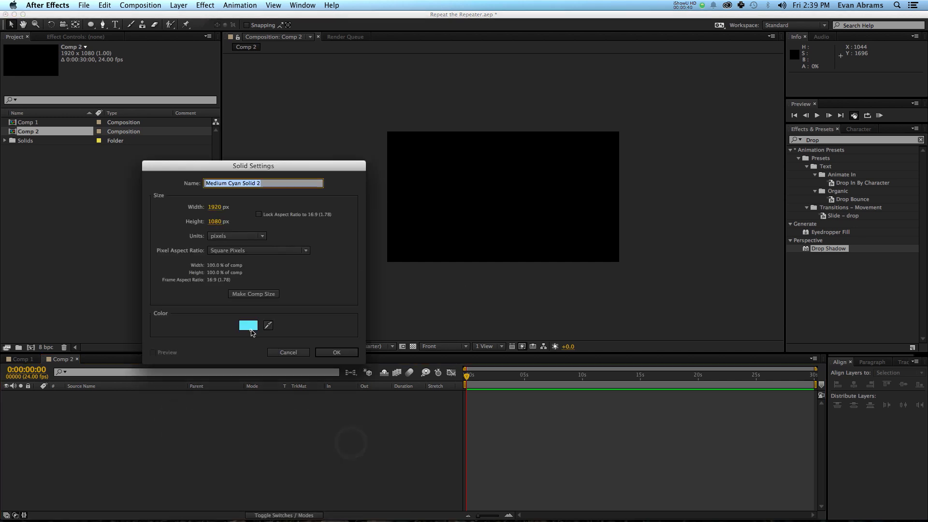
Step: Colour the solid turquoise 7DFAD2 and create Medium Turquoise Solid 1
{"action": "left_click", "coordinate": [248, 325]}
{"action": "left_click", "coordinate": [701, 227]}
{"action": "left_click", "coordinate": [681, 228]}
{"action": "left_click", "coordinate": [787, 254]}
{"action": "type", "text": "50"}
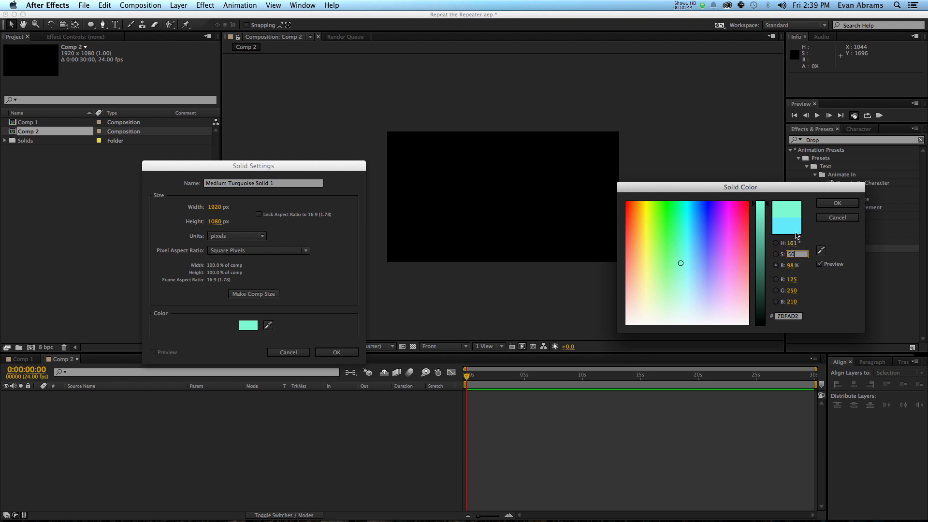
{"action": "left_click", "coordinate": [854, 203]}
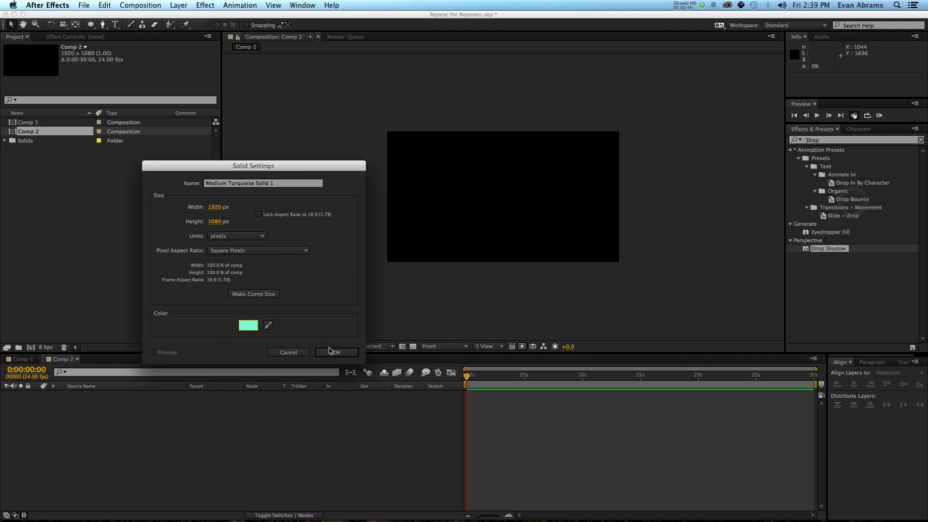
{"action": "left_click", "coordinate": [334, 352]}
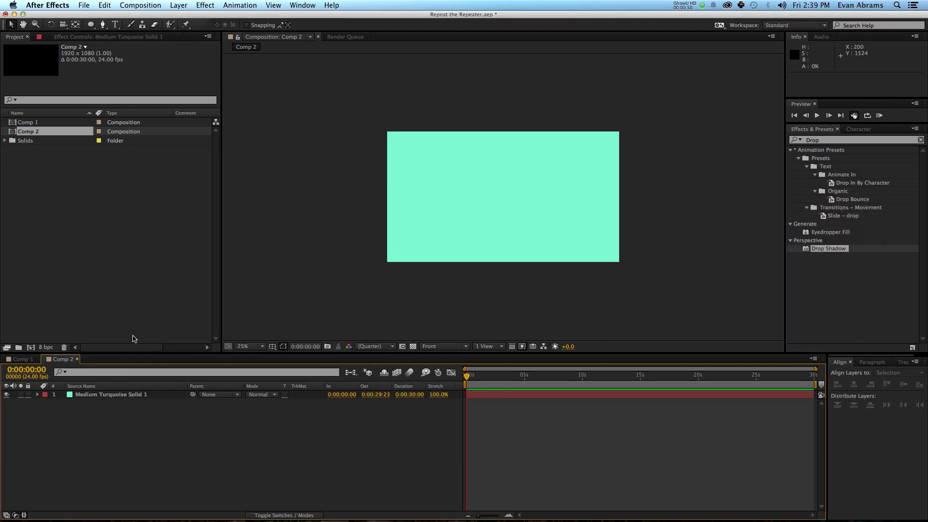
Step: Double-click the Rectangle tool to add a full-composition rectangle shape layer
{"action": "right_click", "coordinate": [98, 418]}
{"action": "mouse_move", "coordinate": [111, 419]}
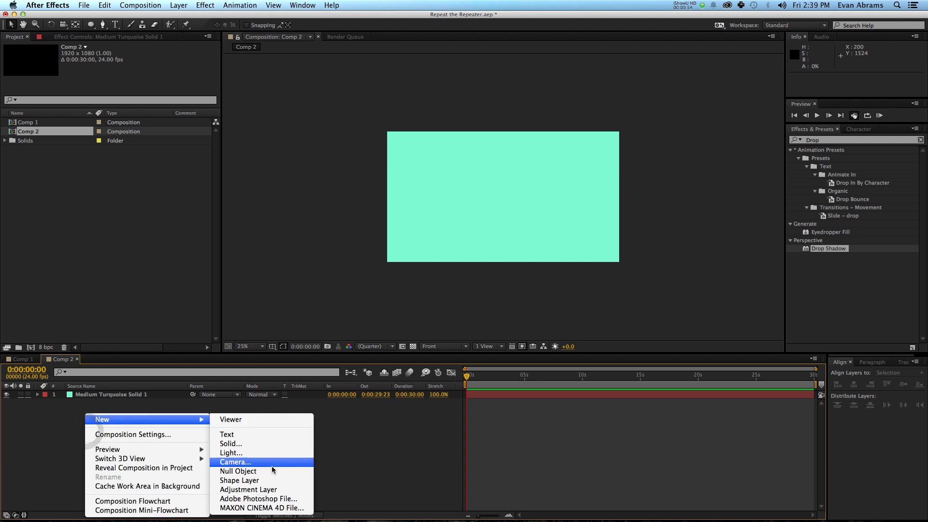
{"action": "left_click", "coordinate": [96, 20]}
{"action": "left_click_drag", "start_coordinate": [91, 24], "coordinate": [109, 30]}
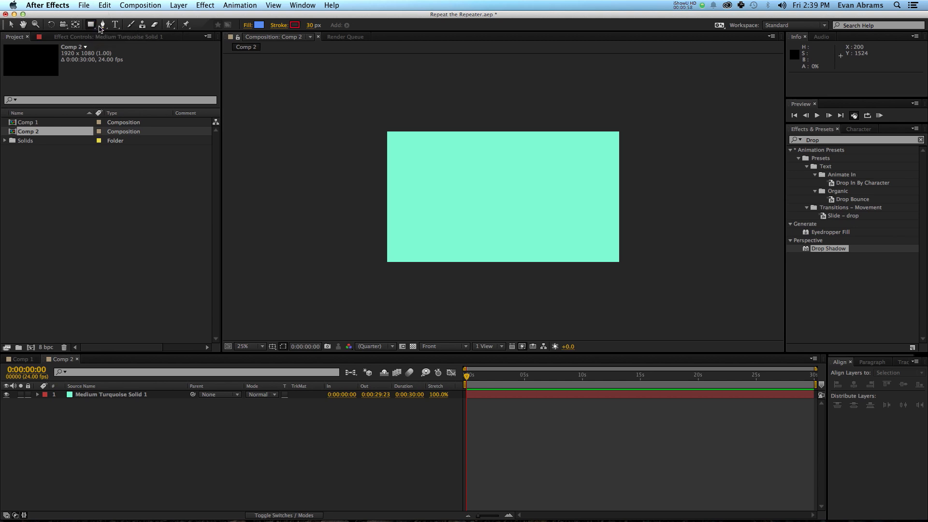
{"action": "double_click", "coordinate": [91, 24]}
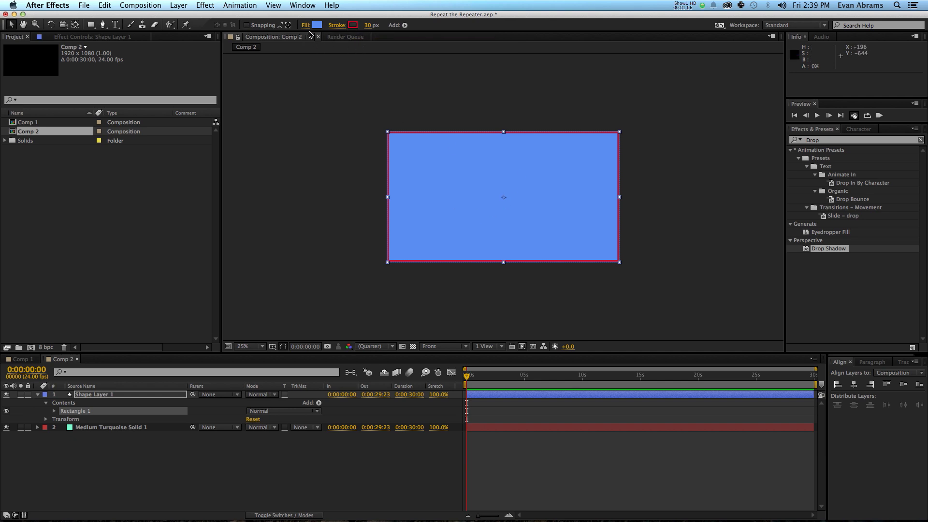
Step: Expand Rectangle 1 and review its Path, Stroke, Fill and Transform entries
{"action": "left_click", "coordinate": [478, 487]}
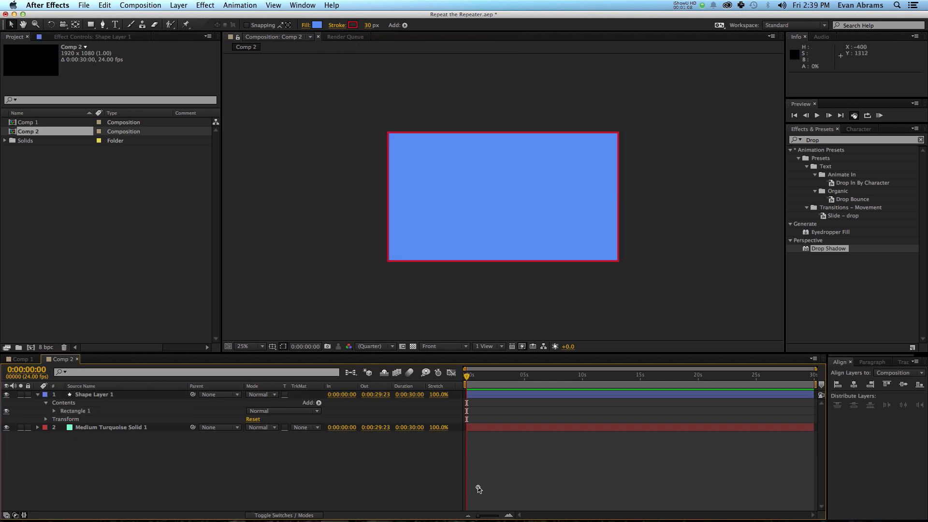
{"action": "left_click", "coordinate": [492, 397]}
{"action": "left_click", "coordinate": [54, 411]}
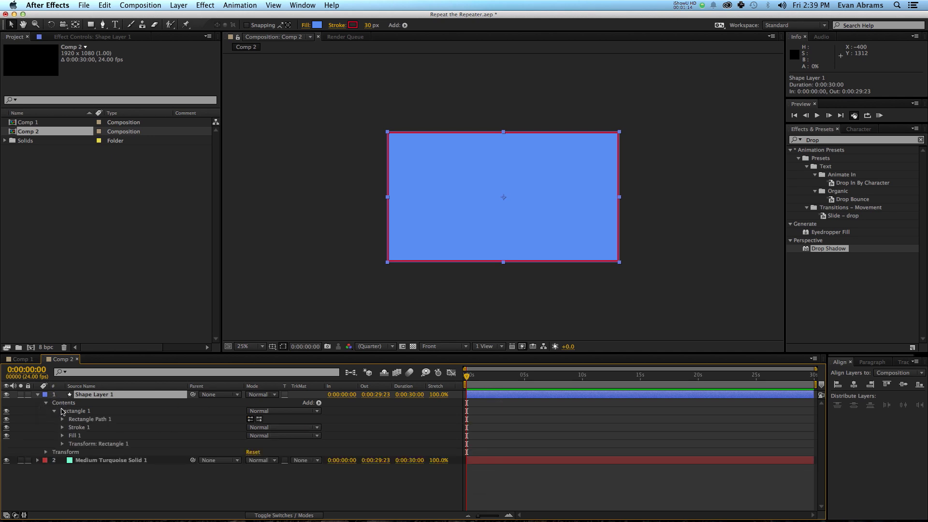
{"action": "left_click", "coordinate": [85, 411]}
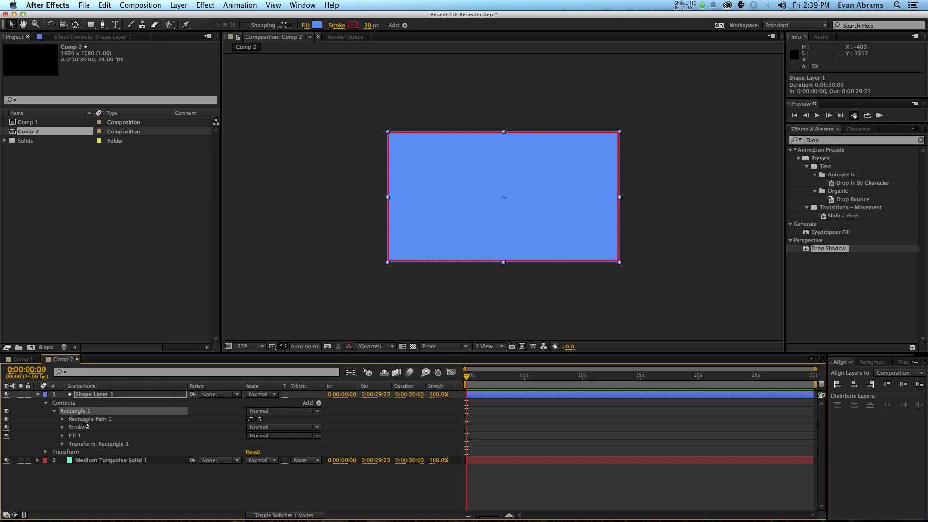
{"action": "left_click", "coordinate": [94, 420]}
{"action": "left_click", "coordinate": [92, 427]}
{"action": "left_click", "coordinate": [80, 435]}
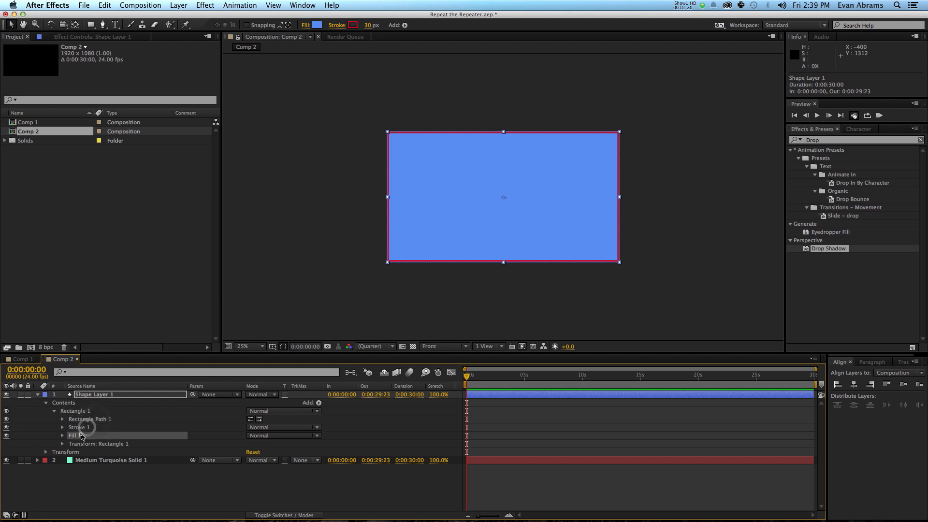
{"action": "left_click", "coordinate": [85, 444]}
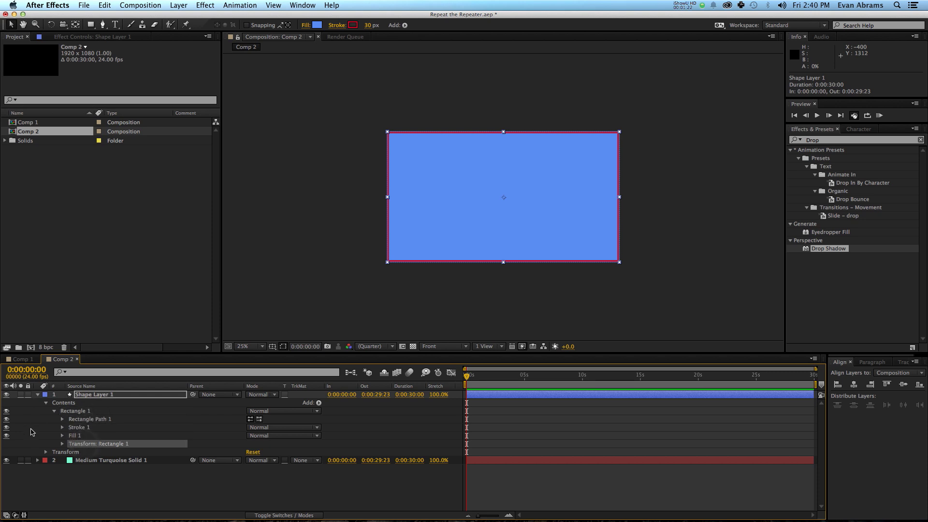
Step: Unlink Rectangle Path 1's Size and set it to 250 × 250
{"action": "left_click", "coordinate": [62, 419]}
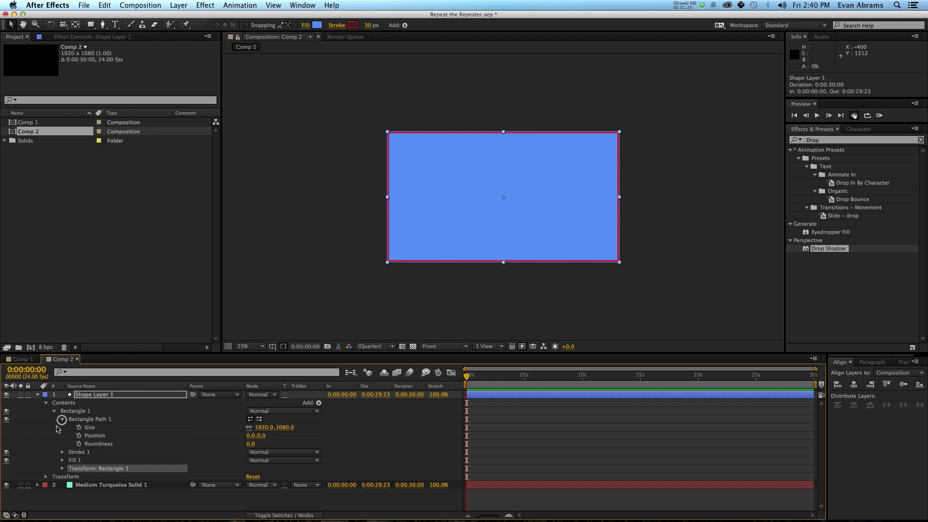
{"action": "left_click", "coordinate": [250, 427]}
{"action": "left_click", "coordinate": [262, 428]}
{"action": "type", "text": "250"}
{"action": "key", "text": "Tab"}
{"action": "type", "text": "250"}
{"action": "key", "text": "Return"}
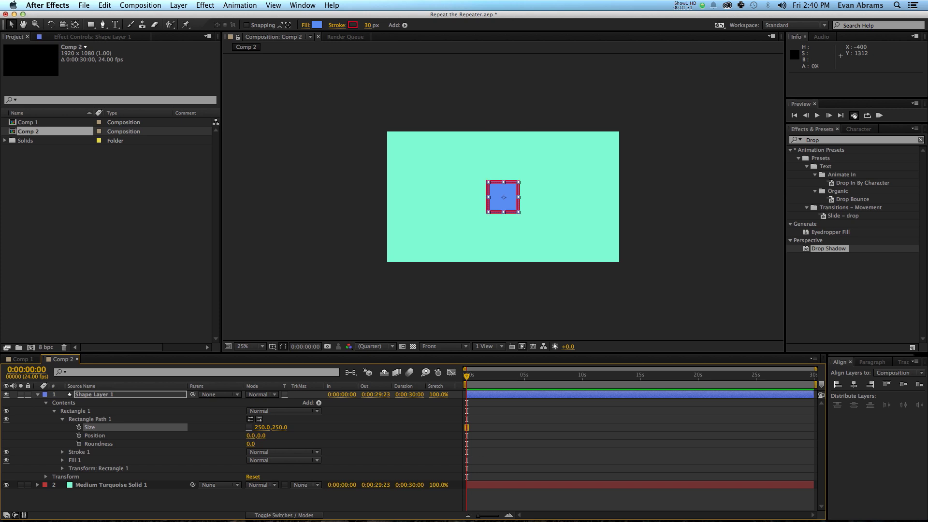
{"action": "left_click", "coordinate": [362, 432]}
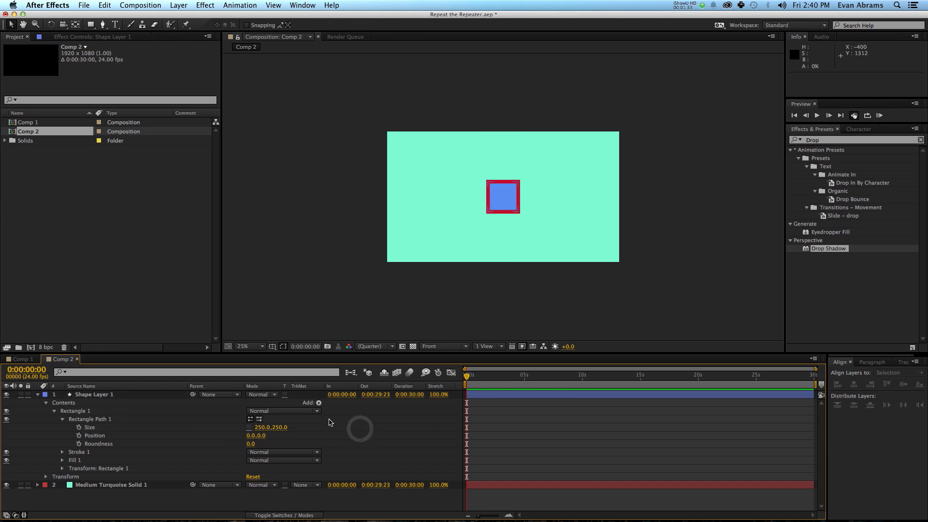
Step: Set the square's fill to None
{"action": "left_click", "coordinate": [126, 394]}
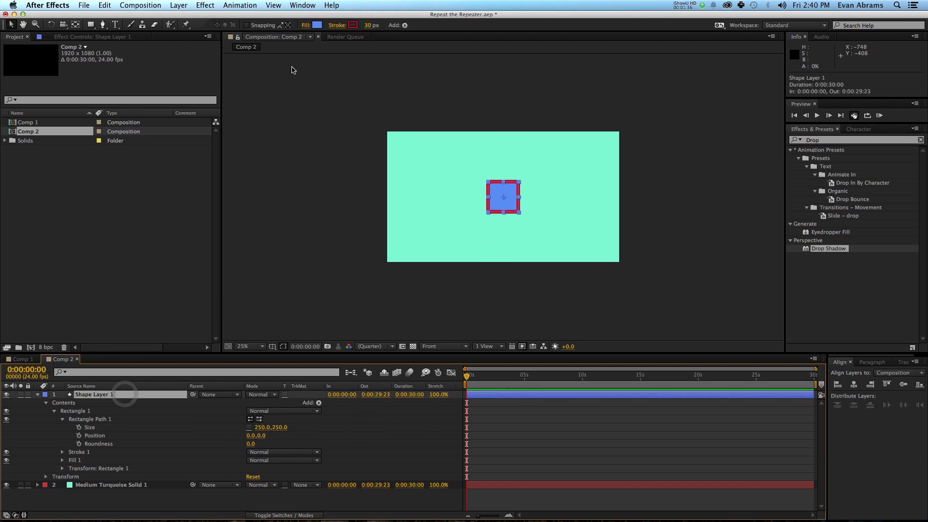
{"action": "left_click", "coordinate": [306, 25]}
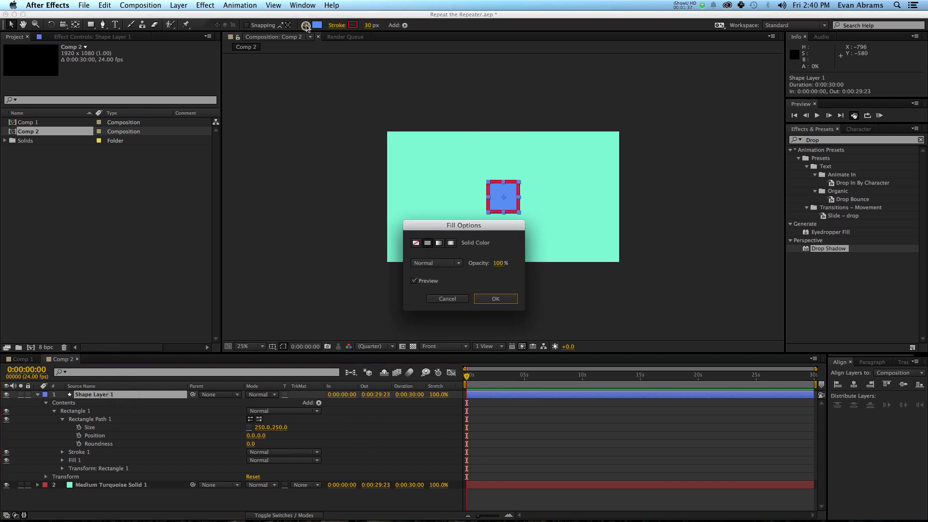
{"action": "left_click", "coordinate": [416, 243]}
{"action": "left_click", "coordinate": [499, 297]}
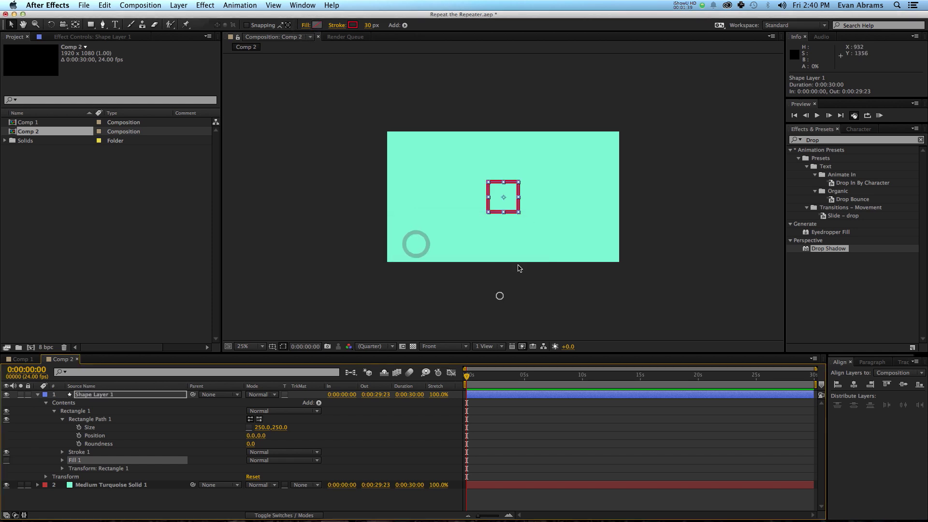
Step: Lower the stroke colour's saturation to make the outline pink, then zoom the view to 50%
{"action": "left_click", "coordinate": [354, 25]}
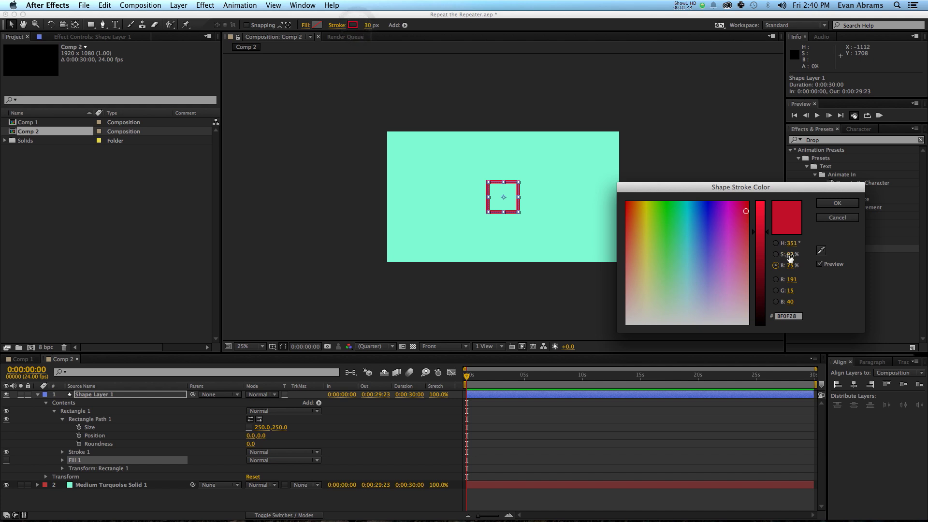
{"action": "mouse_move", "coordinate": [789, 254]}
{"action": "left_mouse_down"}
{"action": "mouse_move", "coordinate": [765, 257]}
{"action": "mouse_move", "coordinate": [802, 266]}
{"action": "mouse_move", "coordinate": [795, 243]}
{"action": "mouse_move", "coordinate": [820, 247]}
{"action": "left_mouse_up"}
{"action": "left_click", "coordinate": [828, 206]}
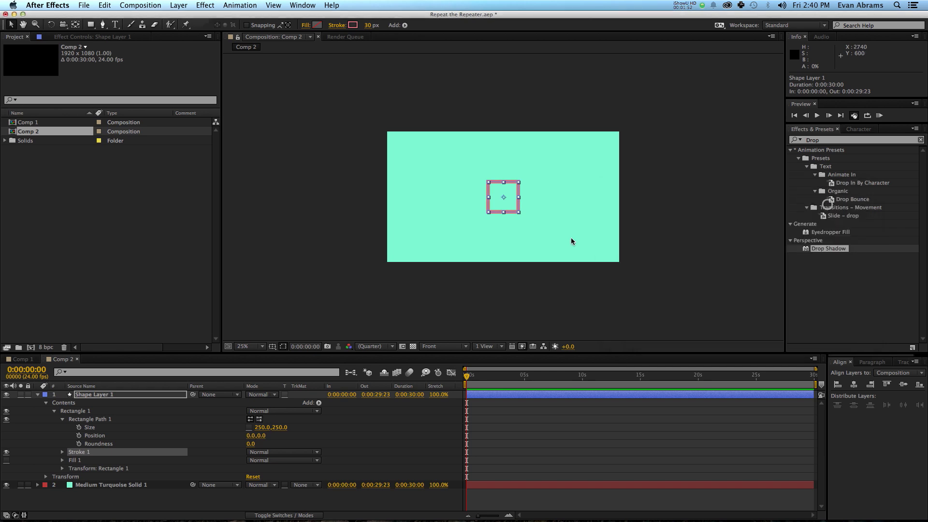
{"action": "left_click", "coordinate": [431, 405]}
{"action": "key", "text": "period"}
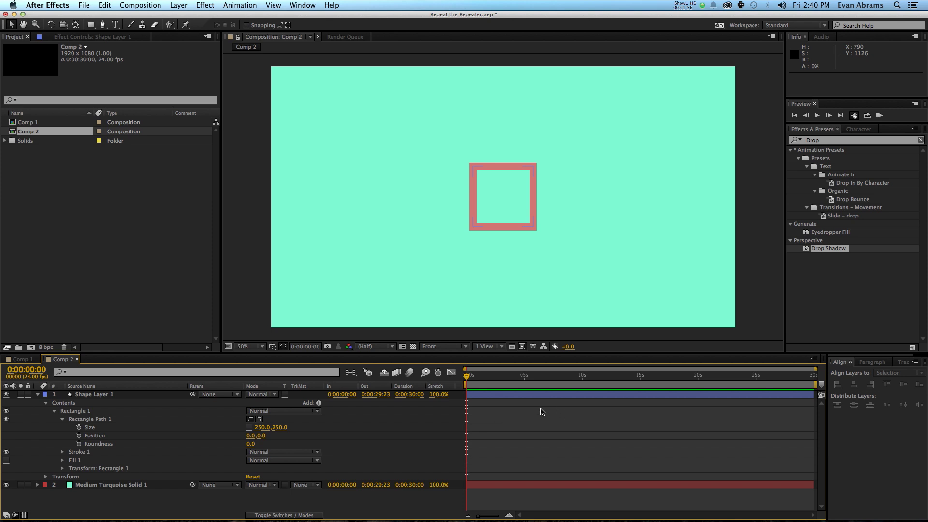
Step: Keyframe the rectangle's linked Size from 0,0 at the start to 150,150 at 1:06
{"action": "left_click", "coordinate": [495, 398]}
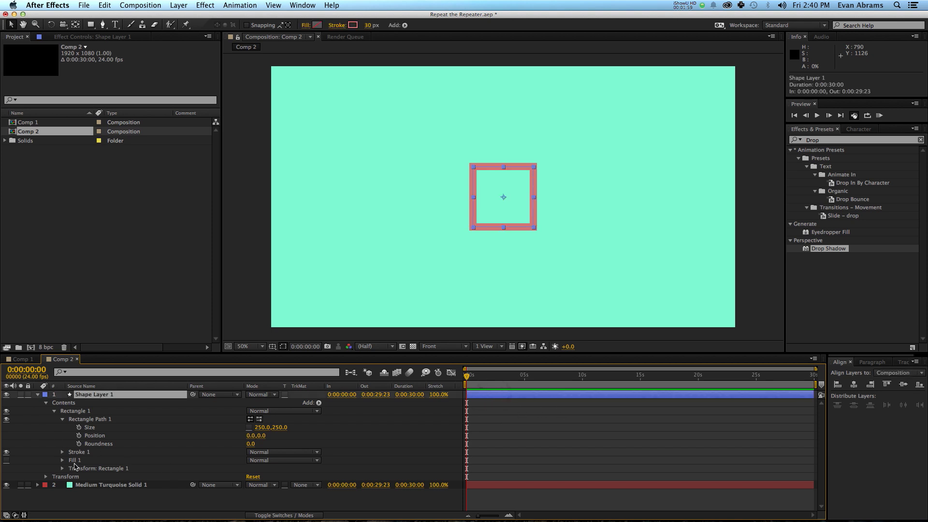
{"action": "left_click", "coordinate": [62, 452]}
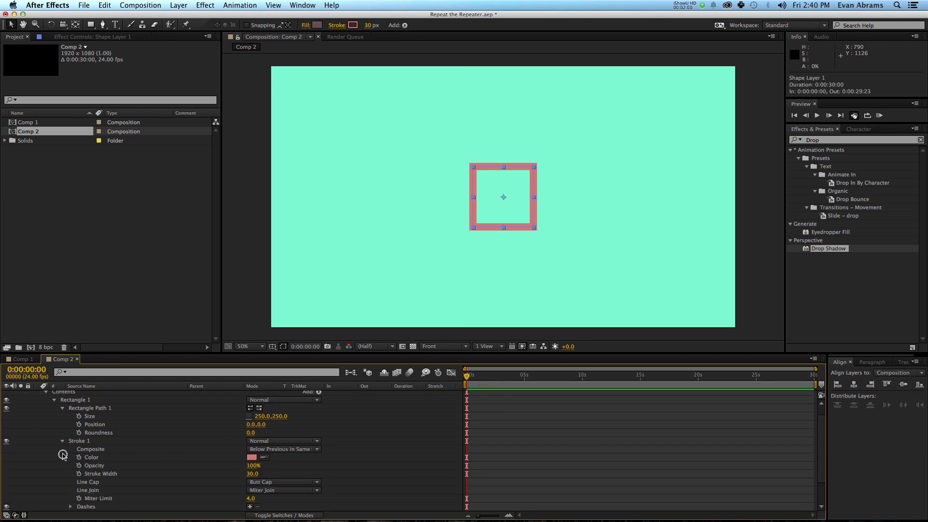
{"action": "left_click", "coordinate": [249, 416]}
{"action": "left_click", "coordinate": [79, 417]}
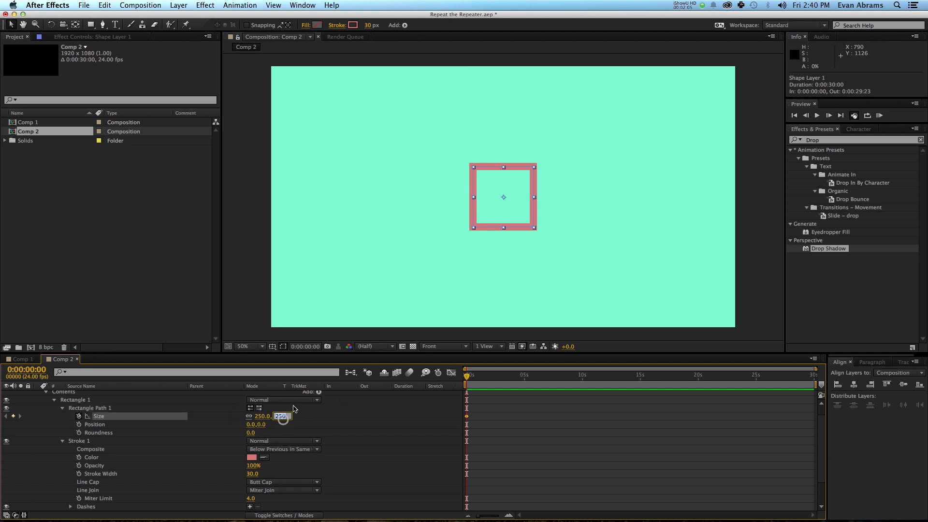
{"action": "left_click_drag", "start_coordinate": [284, 423], "coordinate": [251, 424]}
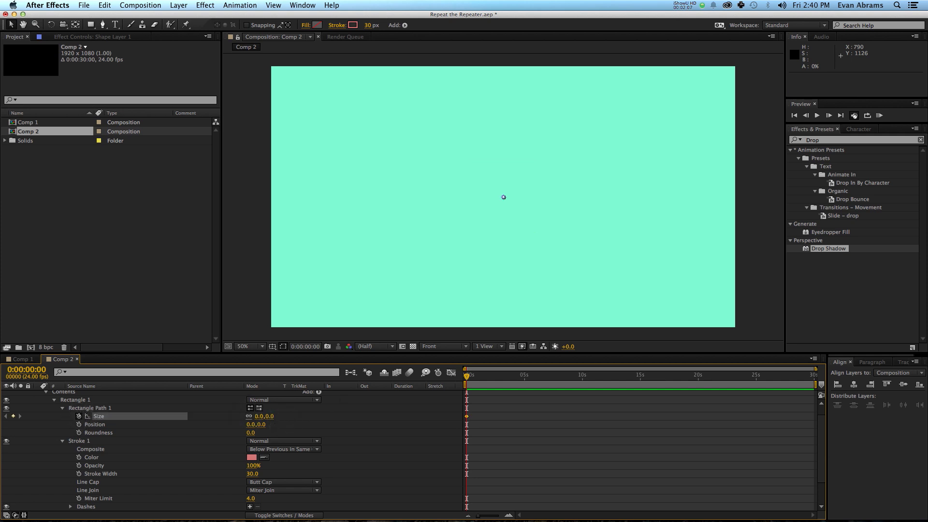
{"action": "key", "text": "shift+Page_Down"}
{"action": "key", "text": "shift+Page_Down"}
{"action": "key", "text": "shift+Page_Down"}
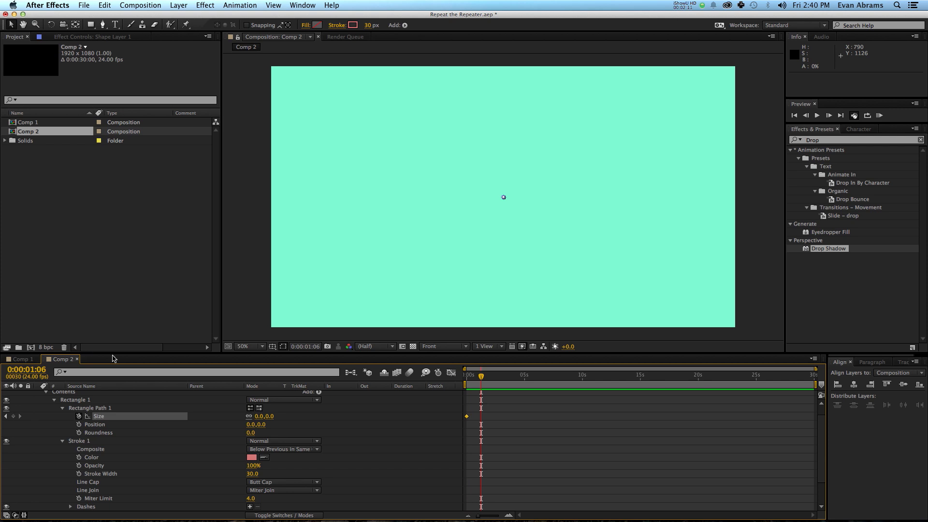
{"action": "left_click", "coordinate": [259, 416]}
{"action": "type", "text": "150"}
{"action": "key", "text": "Return"}
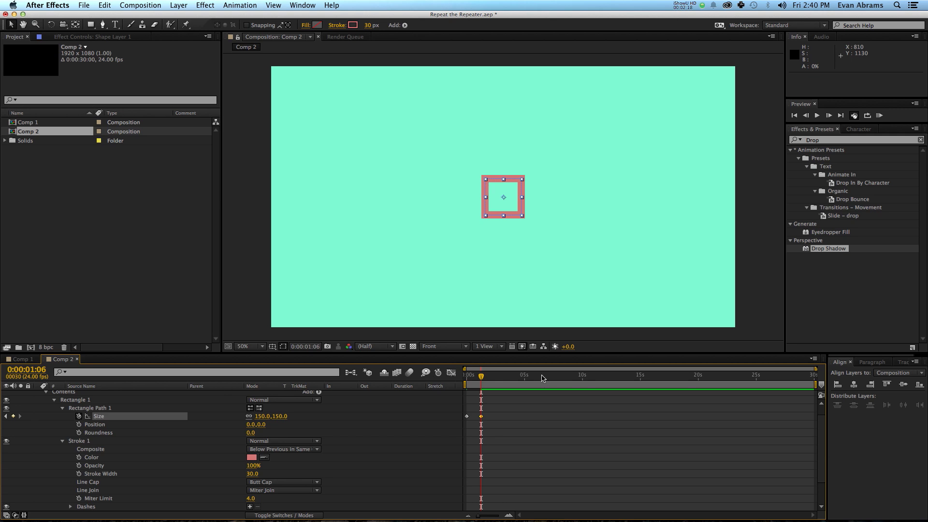
{"action": "mouse_move", "coordinate": [480, 385]}
{"action": "left_mouse_down"}
{"action": "mouse_move", "coordinate": [439, 386]}
{"action": "mouse_move", "coordinate": [481, 380]}
{"action": "left_mouse_up"}
Step: Add a Stroke Width keyframe of 0 at 1:06
{"action": "left_click", "coordinate": [78, 442]}
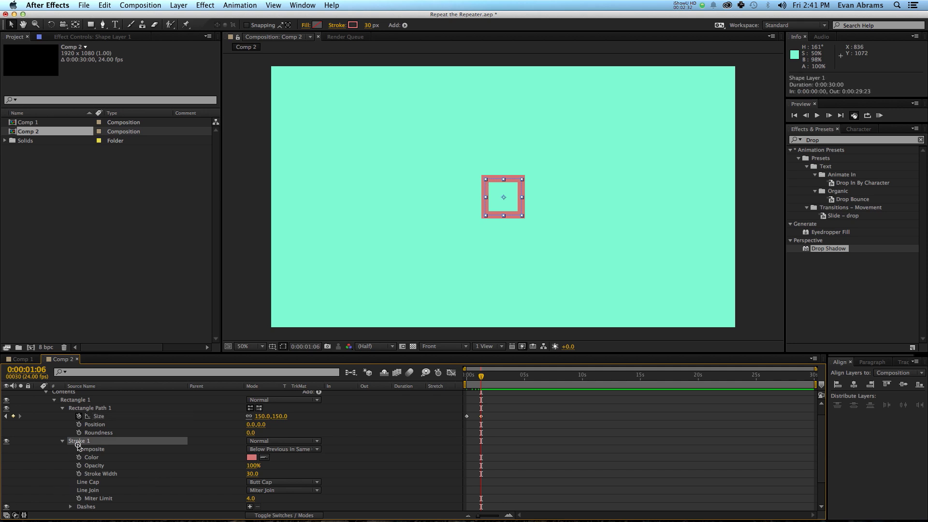
{"action": "left_click", "coordinate": [79, 474]}
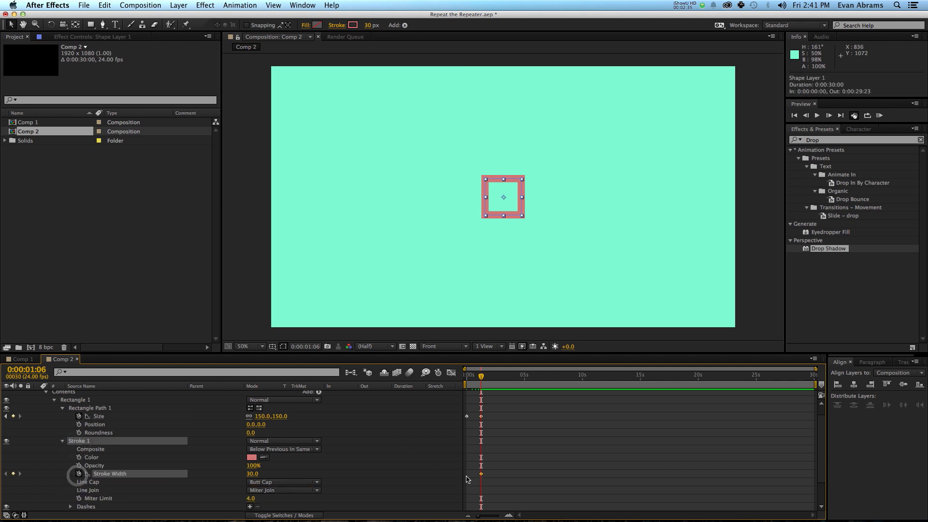
{"action": "left_click", "coordinate": [252, 474]}
{"action": "type", "text": "0"}
{"action": "key", "text": "Return"}
Step: Set Stroke Width to 50 at frame 10 and preview the animation
{"action": "left_click_drag", "start_coordinate": [472, 378], "coordinate": [466, 378]}
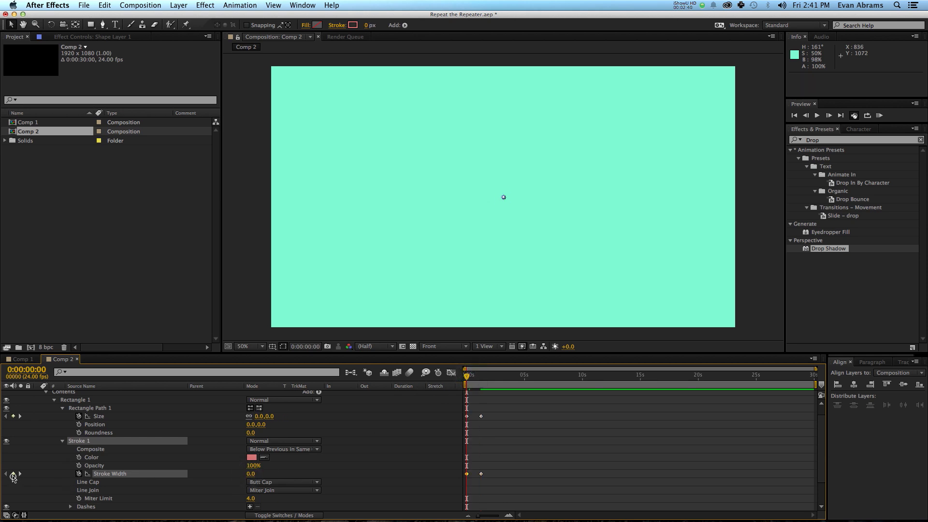
{"action": "left_click", "coordinate": [471, 375]}
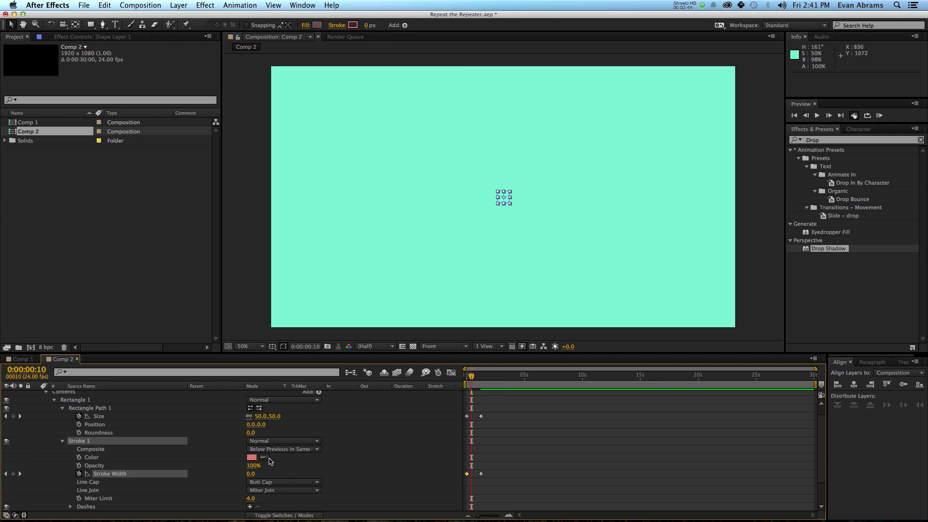
{"action": "left_click", "coordinate": [249, 474]}
{"action": "type", "text": "50"}
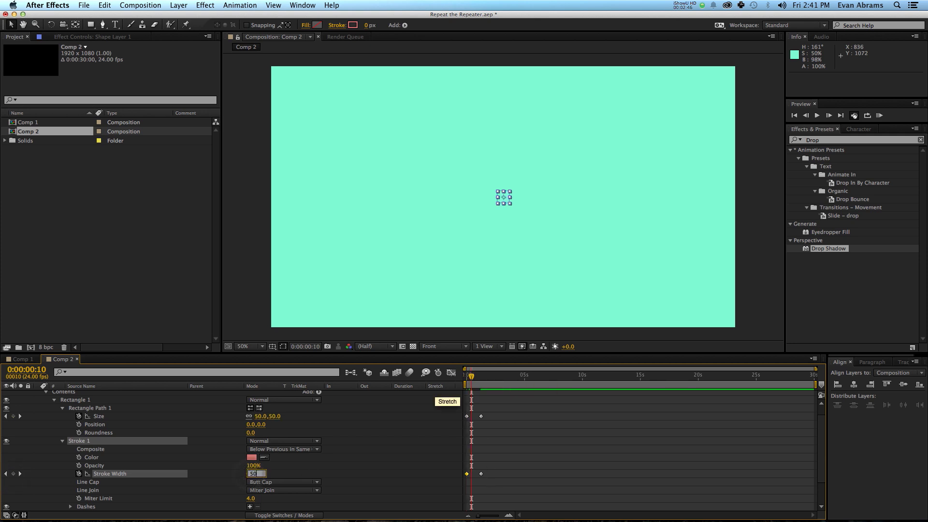
{"action": "key", "text": "Return"}
{"action": "key", "text": "space"}
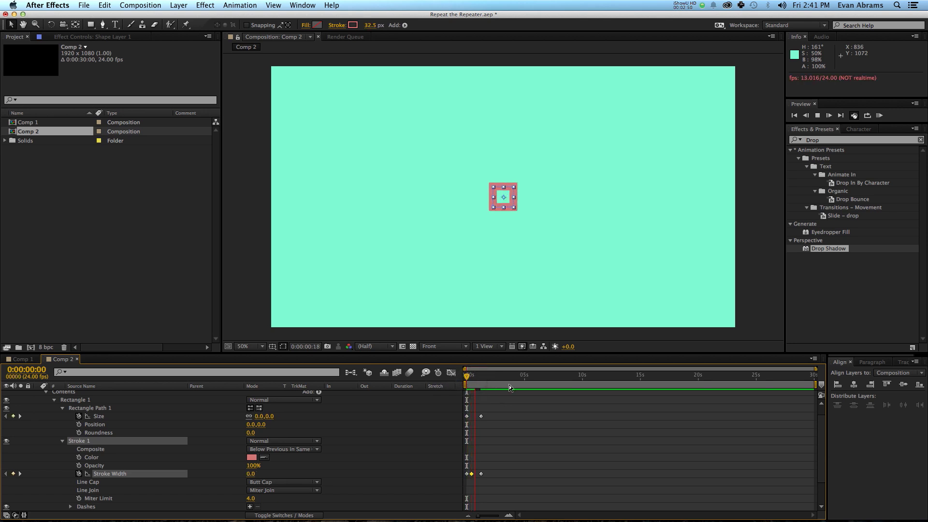
{"action": "key", "text": "space"}
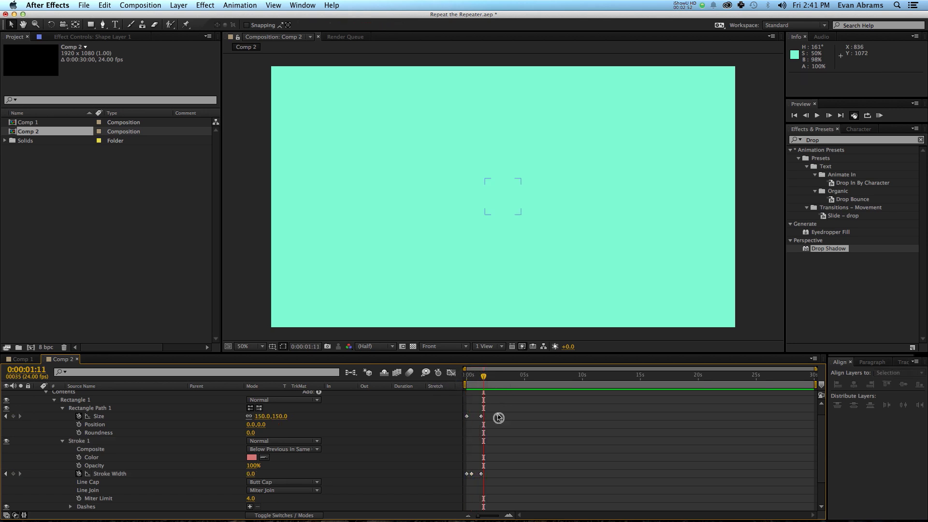
Step: Drag the Size speed handle up in the Graph Editor so growth peaks early, then preview
{"action": "left_click_drag", "start_coordinate": [498, 417], "coordinate": [452, 480]}
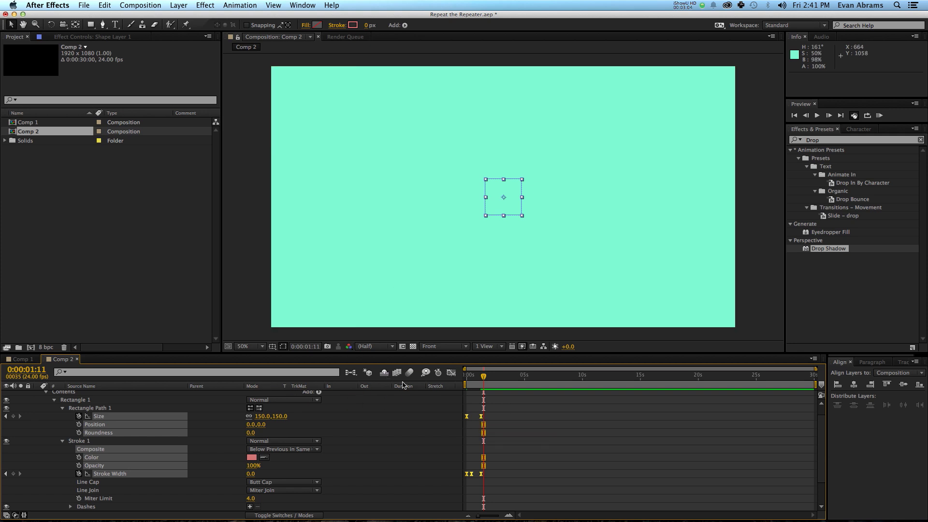
{"action": "left_click", "coordinate": [451, 373]}
{"action": "left_click", "coordinate": [369, 415]}
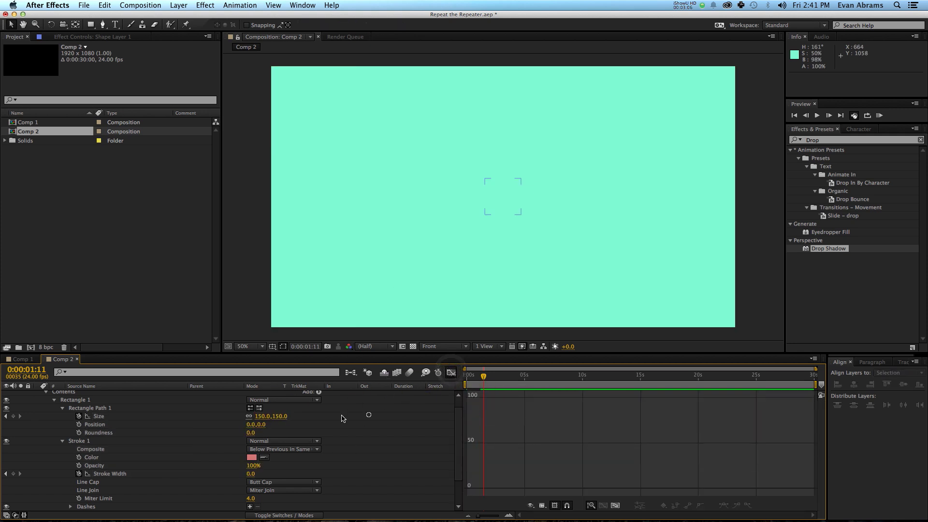
{"action": "left_click", "coordinate": [121, 418]}
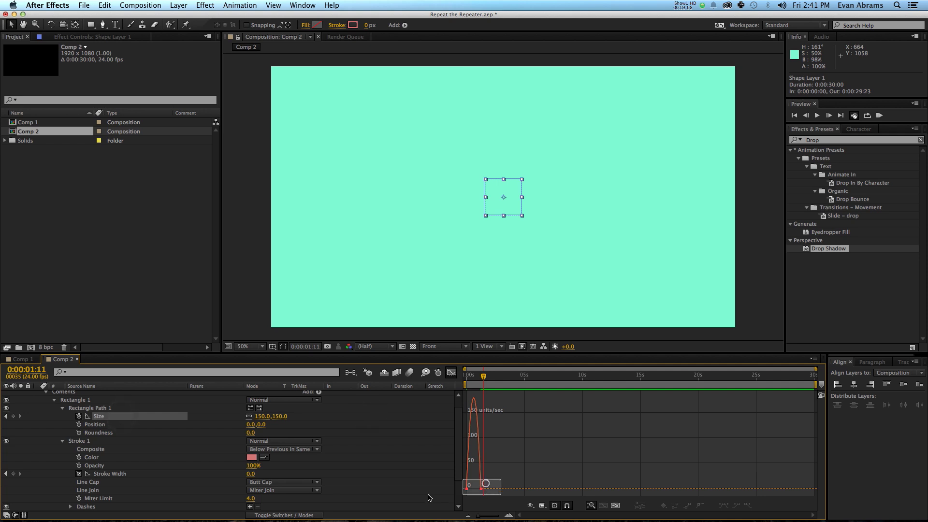
{"action": "left_click_drag", "start_coordinate": [475, 486], "coordinate": [474, 420]}
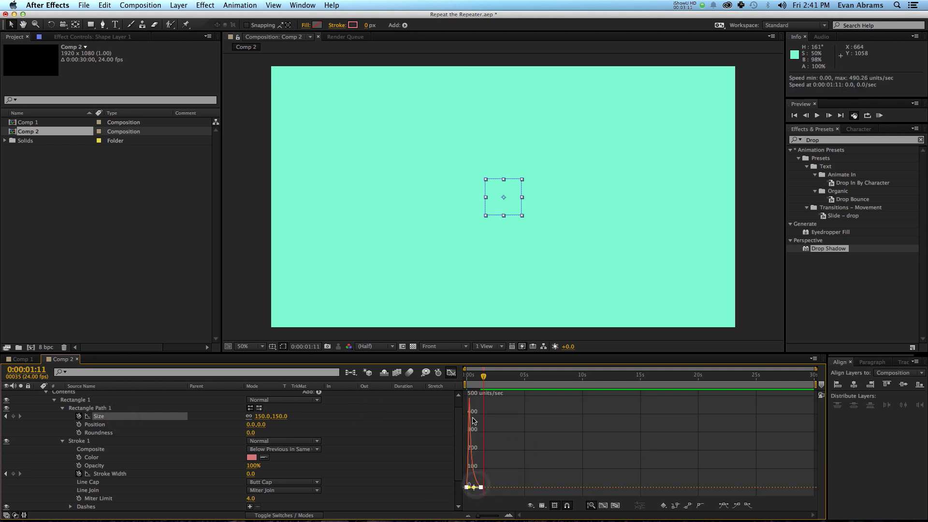
{"action": "left_click", "coordinate": [615, 507]}
{"action": "left_click", "coordinate": [467, 379]}
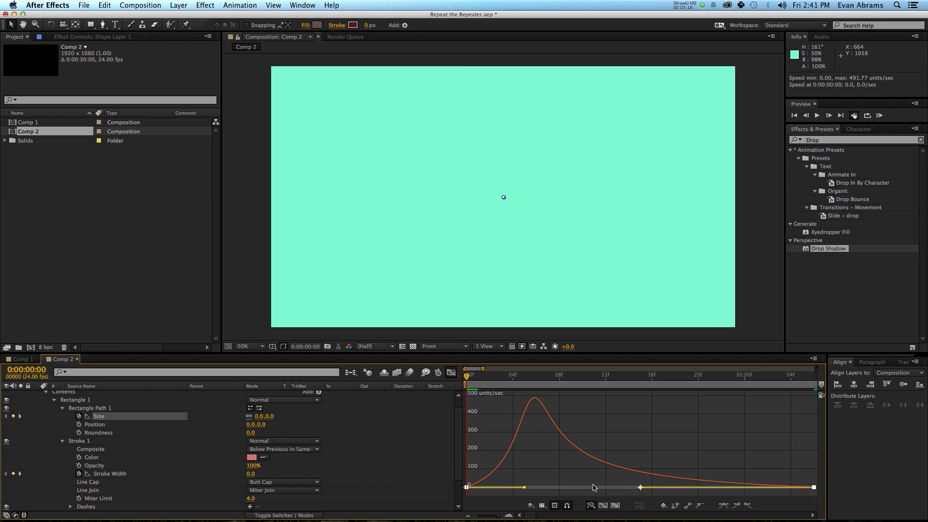
{"action": "key", "text": "space"}
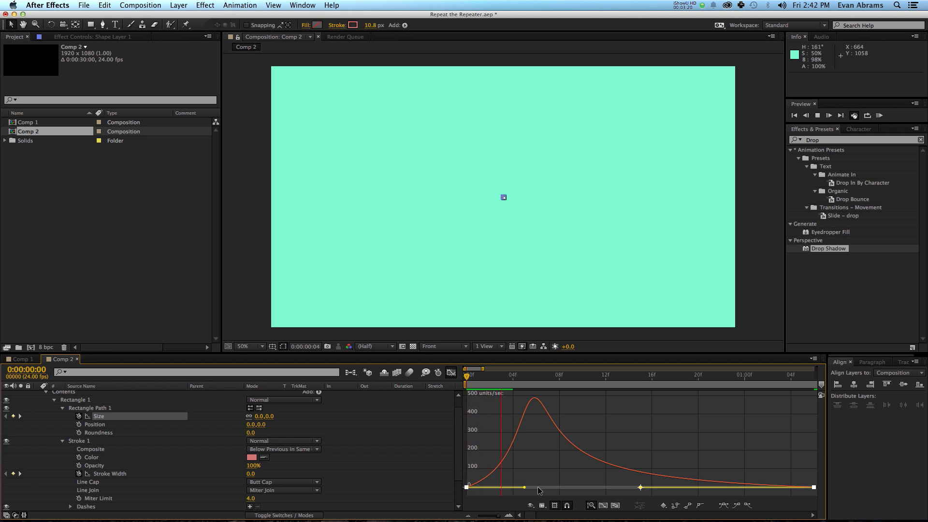
Step: Make the middle Stroke Width keyframe Auto Bezier and move it earlier to 8 frames
{"action": "left_click", "coordinate": [110, 475]}
{"action": "left_click", "coordinate": [152, 474]}
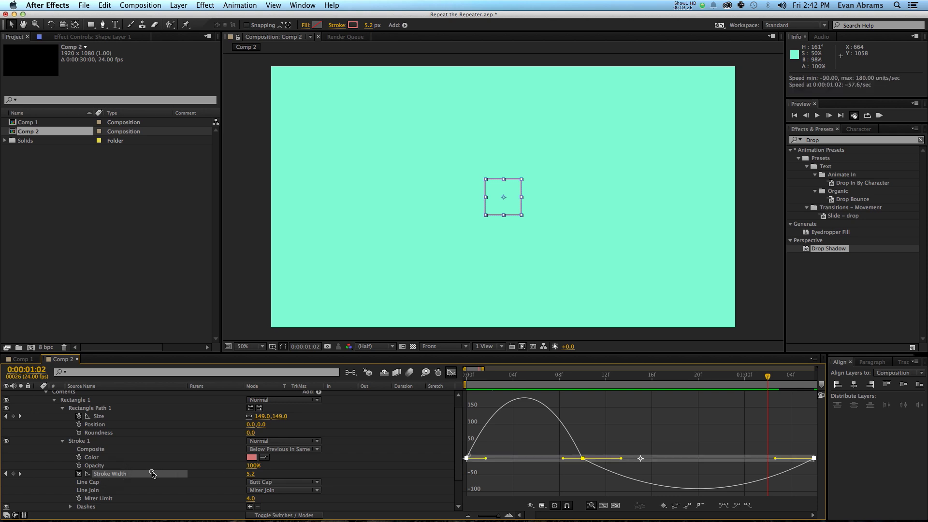
{"action": "left_click", "coordinate": [722, 505]}
{"action": "left_click", "coordinate": [583, 459]}
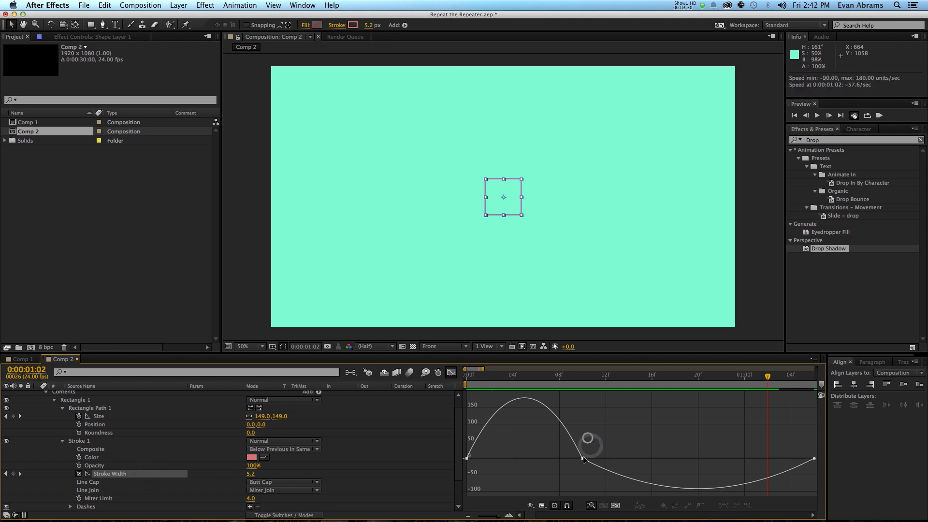
{"action": "left_click", "coordinate": [699, 506]}
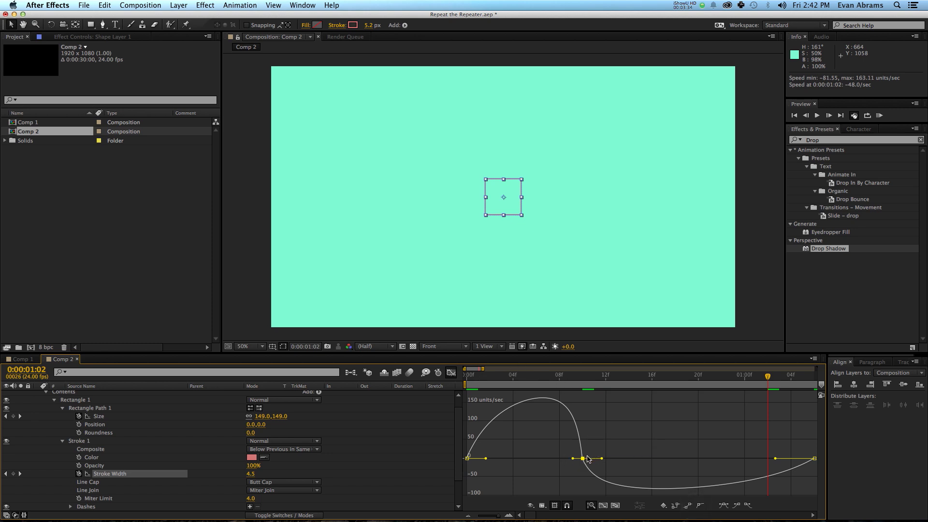
{"action": "left_click_drag", "start_coordinate": [587, 459], "coordinate": [559, 465]}
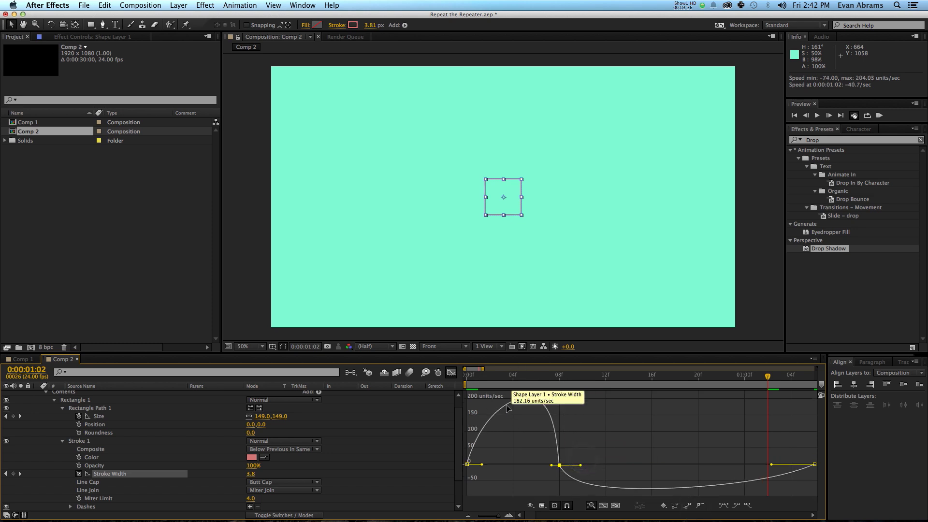
{"action": "key", "text": "space"}
{"action": "key", "text": "space"}
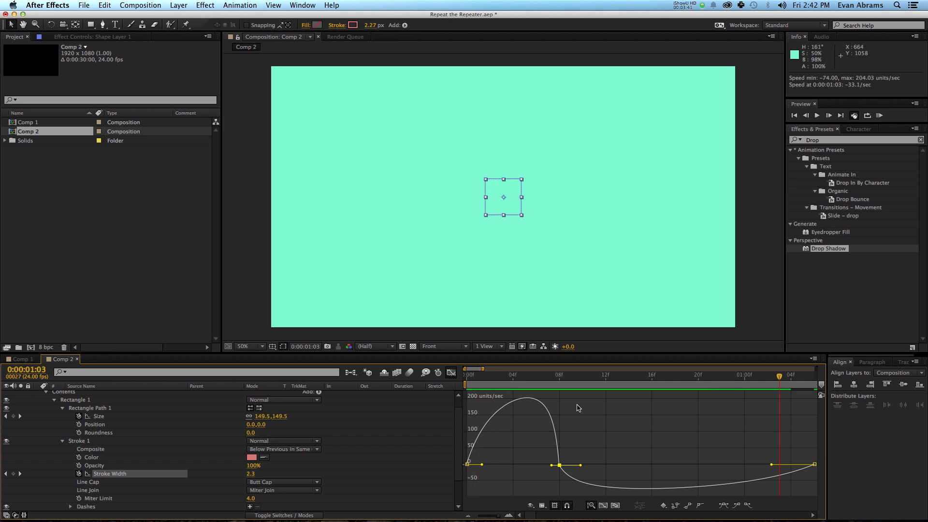
Step: Lengthen the easing into the last Stroke Width keyframe, retime the peak to frame 11, and preview
{"action": "left_click_drag", "start_coordinate": [573, 383], "coordinate": [673, 397]}
{"action": "left_click_drag", "start_coordinate": [775, 466], "coordinate": [686, 404]}
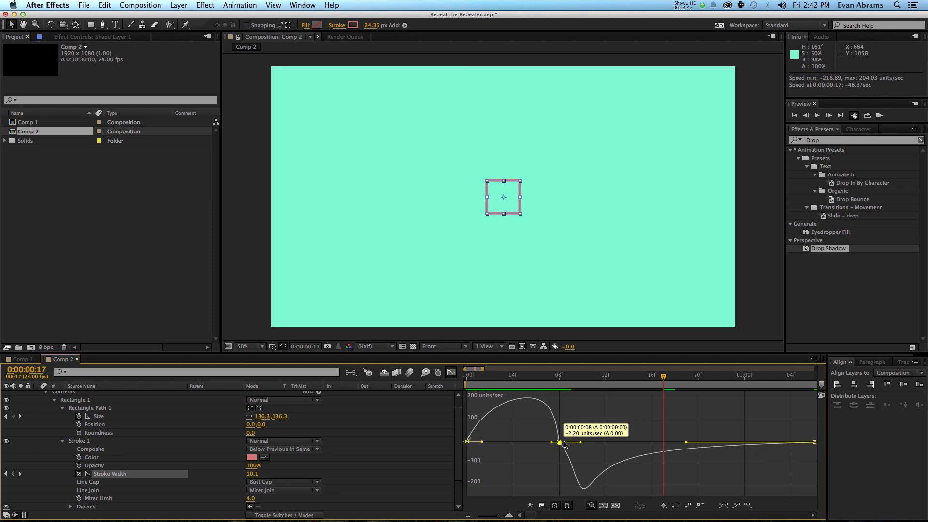
{"action": "mouse_move", "coordinate": [560, 445]}
{"action": "left_mouse_down"}
{"action": "mouse_move", "coordinate": [589, 431]}
{"action": "mouse_move", "coordinate": [583, 390]}
{"action": "left_mouse_up"}
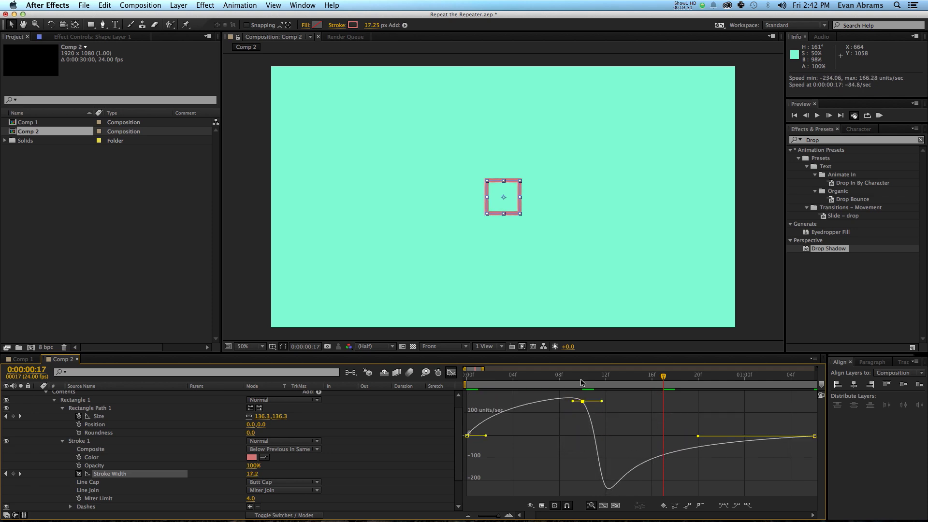
{"action": "key", "text": "space"}
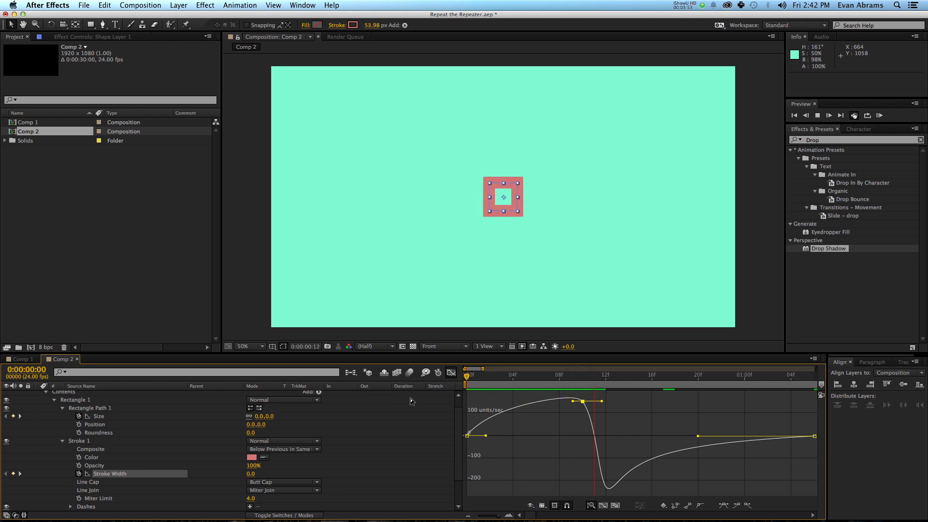
Step: Switch back to layer bars, deselect, zoom the viewer to 25% and run a preview
{"action": "left_click", "coordinate": [454, 373]}
{"action": "left_click", "coordinate": [578, 450]}
{"action": "key", "text": "comma"}
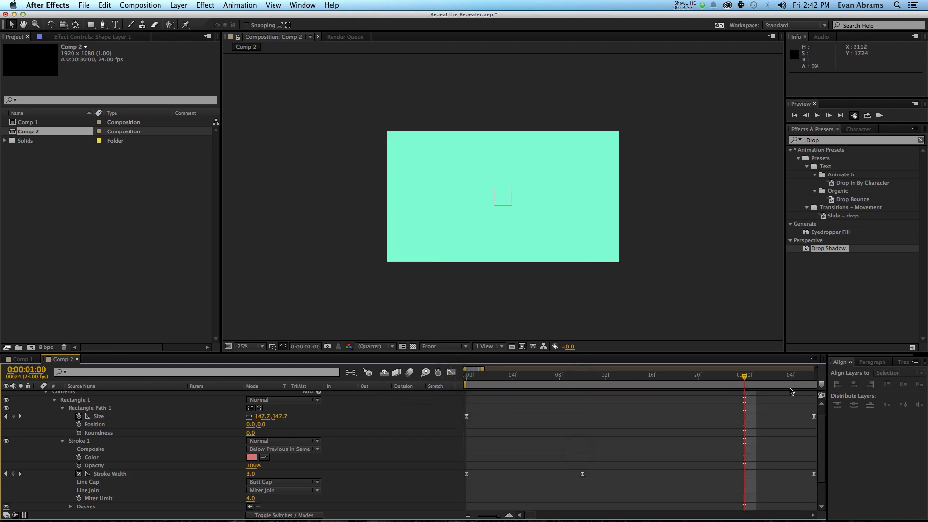
{"action": "key", "text": "space"}
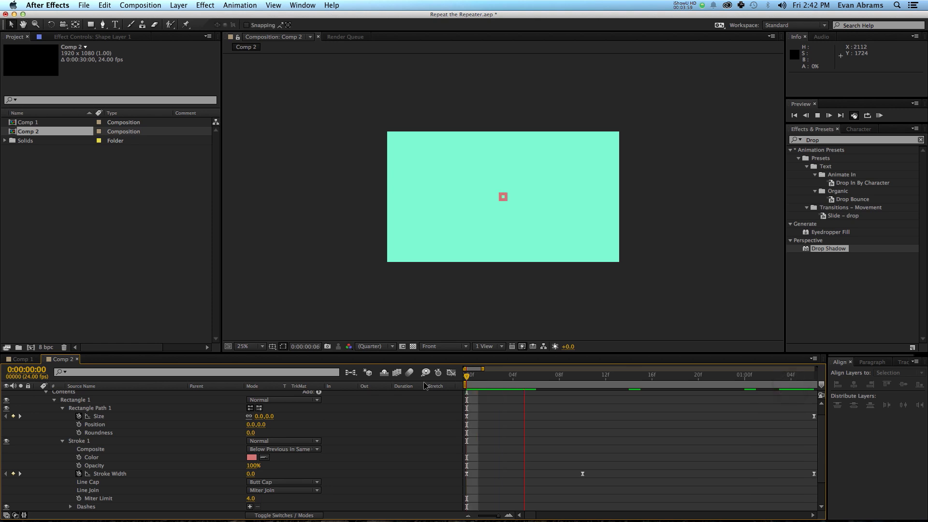
{"action": "key", "text": "space"}
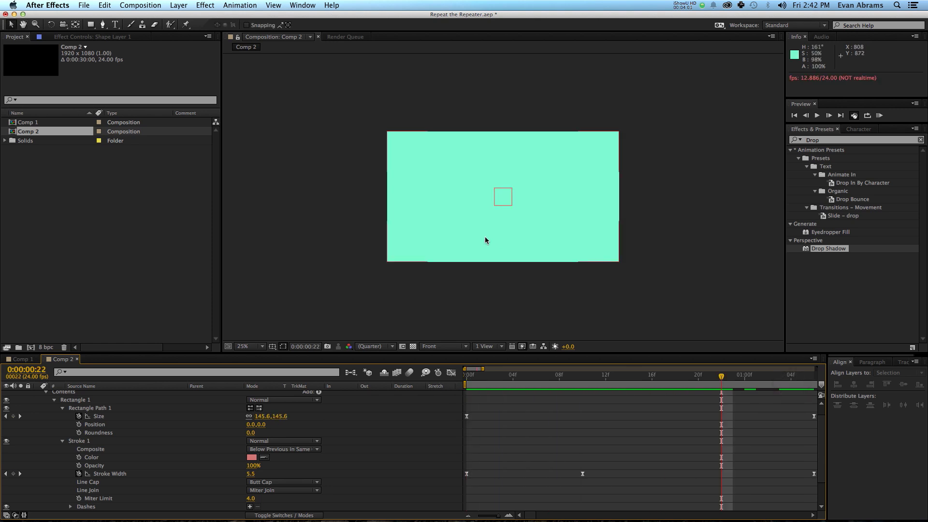
{"action": "scroll", "coordinate": [382, 396], "scroll_direction": "up", "scroll_amount": 1}
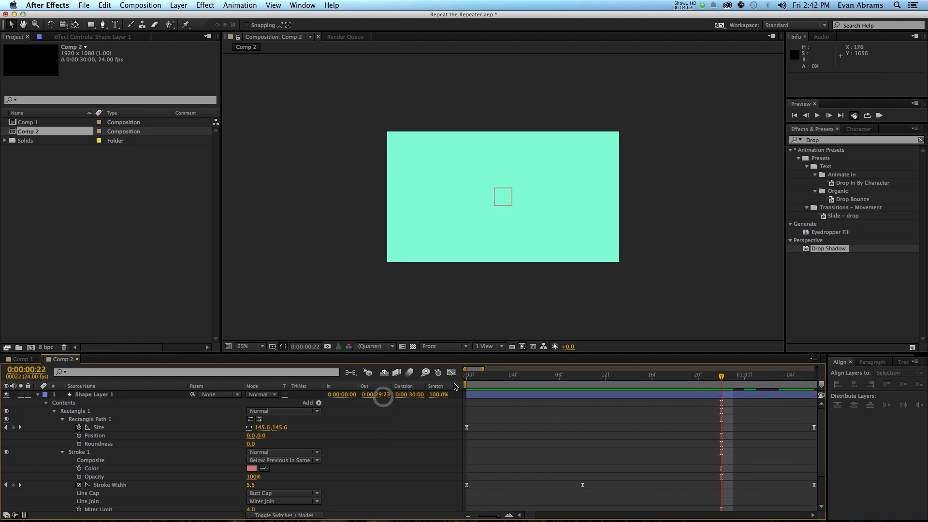
Step: Collapse the Rectangle 1 properties and add Repeater 1 to Shape Layer 1's contents
{"action": "left_click", "coordinate": [524, 394]}
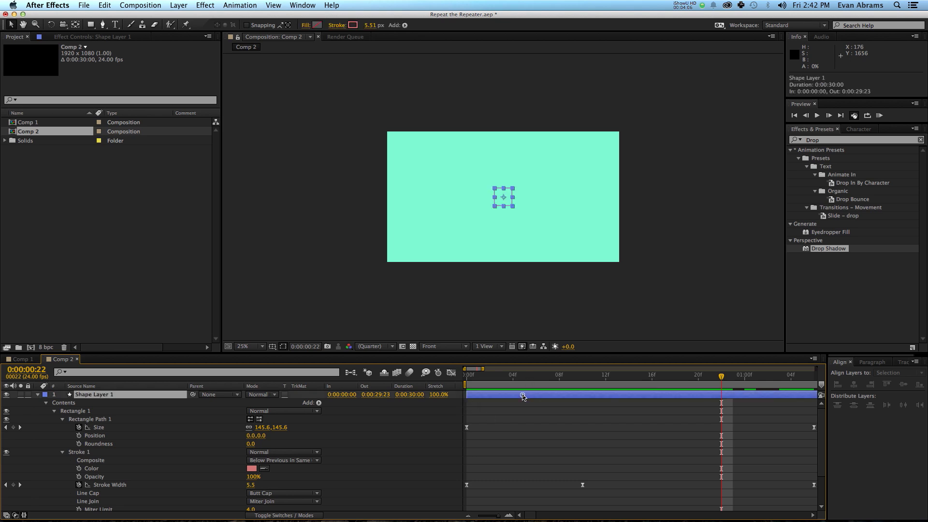
{"action": "left_click", "coordinate": [62, 420]}
{"action": "left_click", "coordinate": [62, 427]}
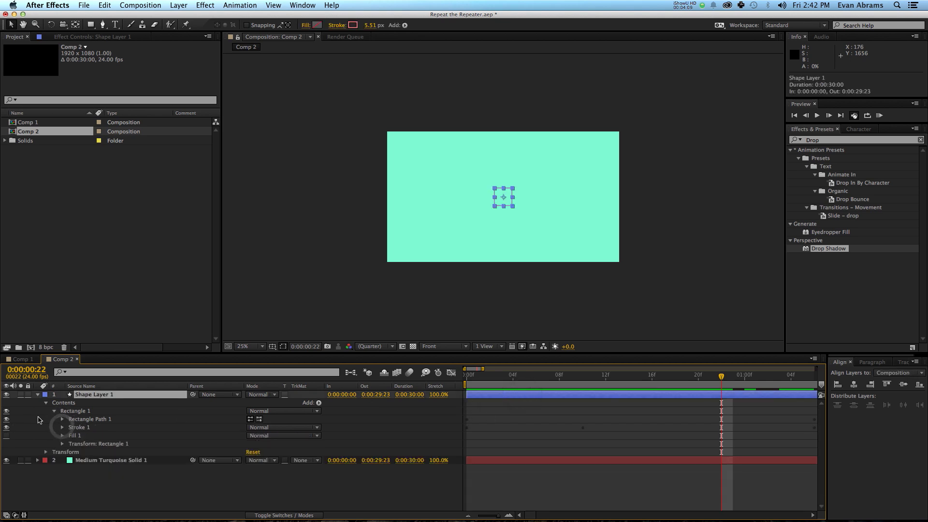
{"action": "left_click", "coordinate": [319, 403]}
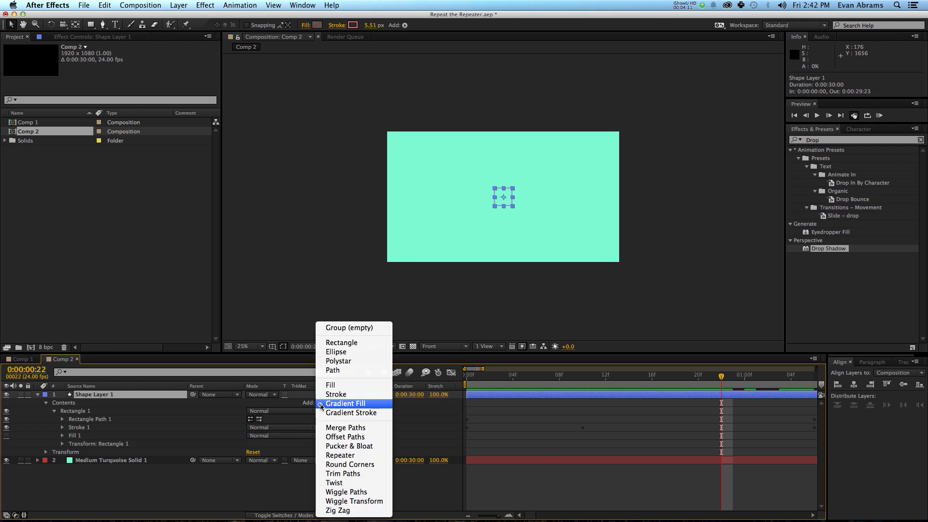
{"action": "left_click", "coordinate": [324, 455]}
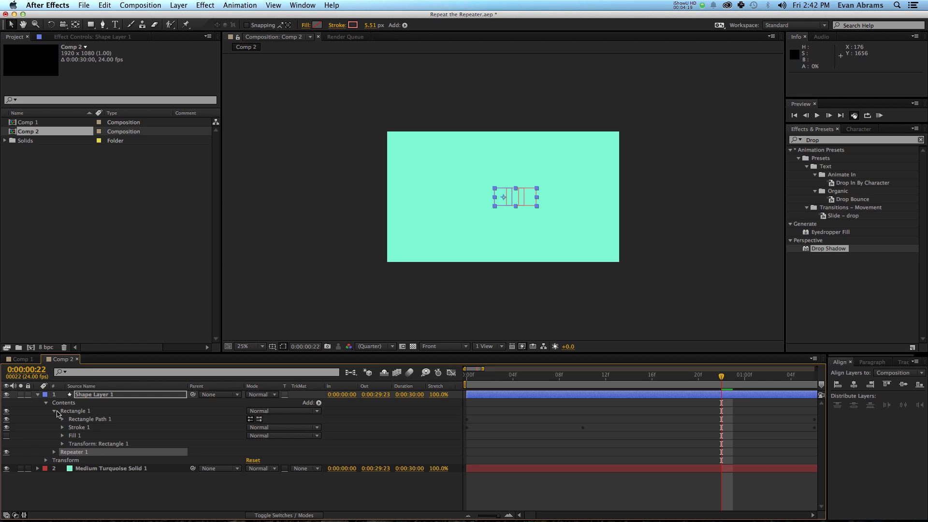
{"action": "left_click", "coordinate": [54, 411]}
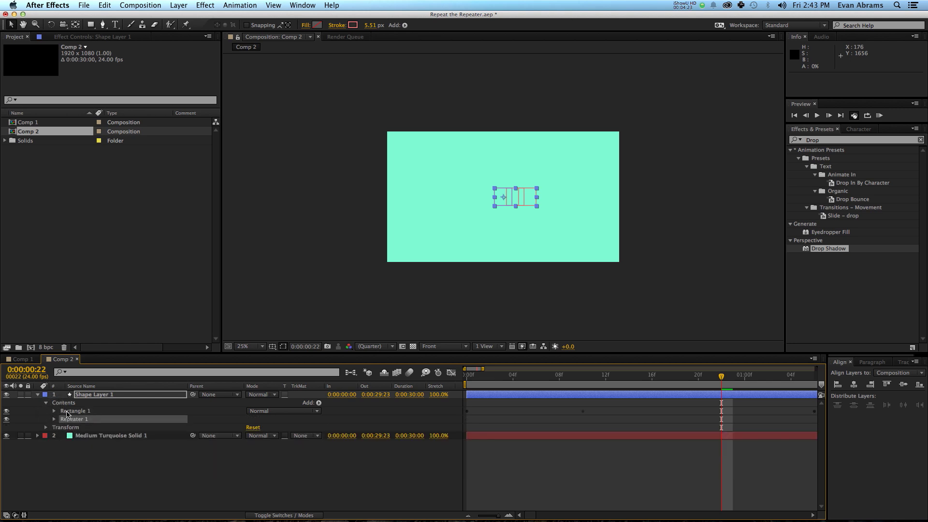
Step: Set Repeater 1 to 11 copies and its transform Position X to 191
{"action": "key", "text": "space"}
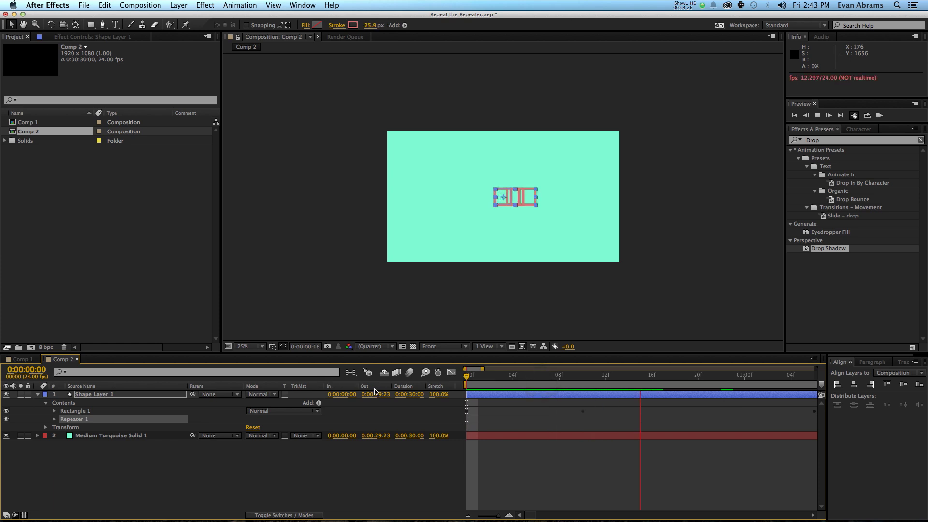
{"action": "left_click", "coordinate": [54, 420]}
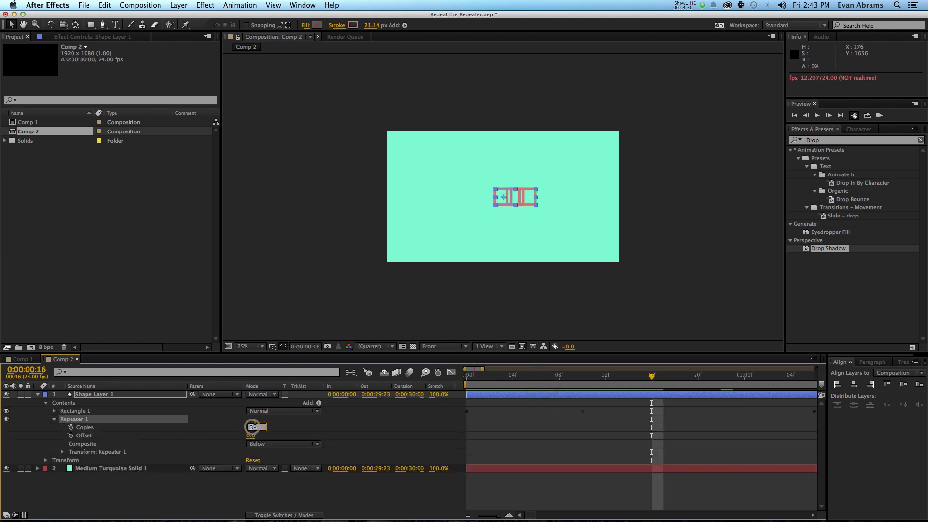
{"action": "type", "text": "10"}
{"action": "key", "text": "Return"}
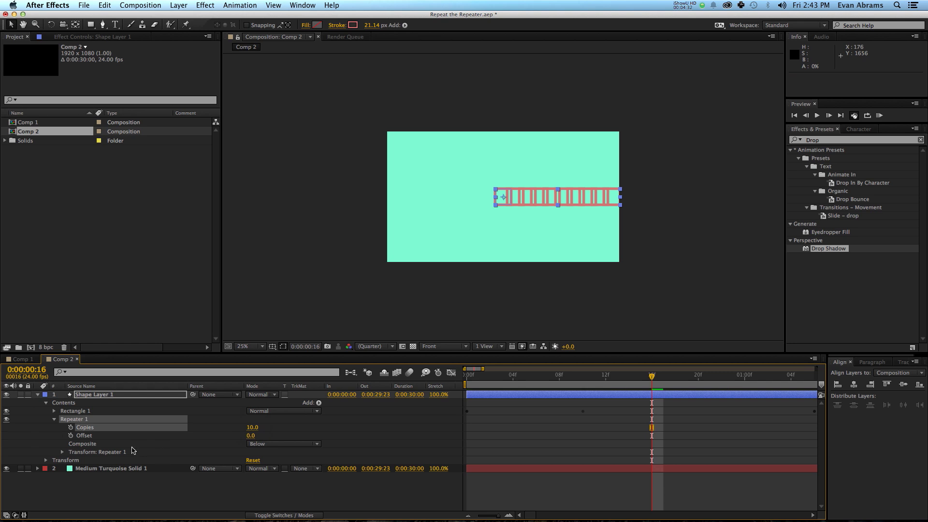
{"action": "left_click", "coordinate": [62, 453]}
{"action": "left_click_drag", "start_coordinate": [252, 468], "coordinate": [251, 438]}
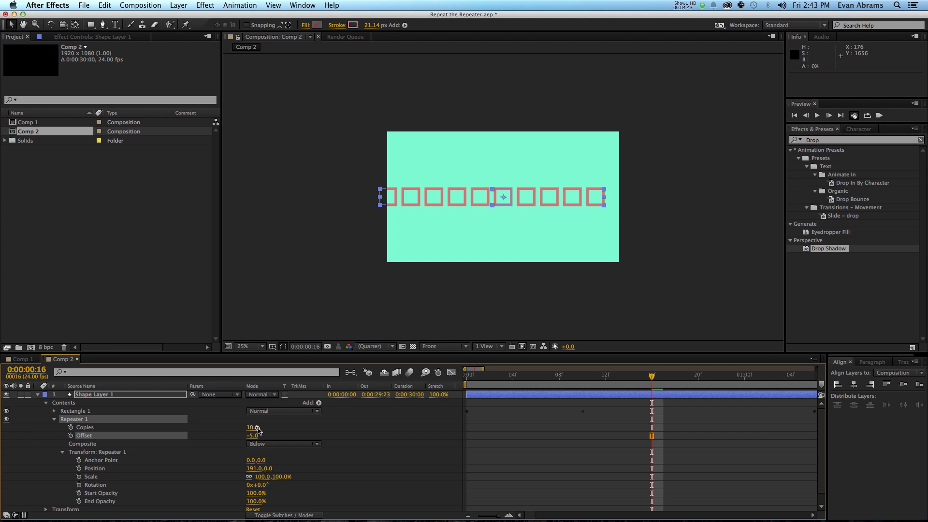
{"action": "key", "text": "Up"}
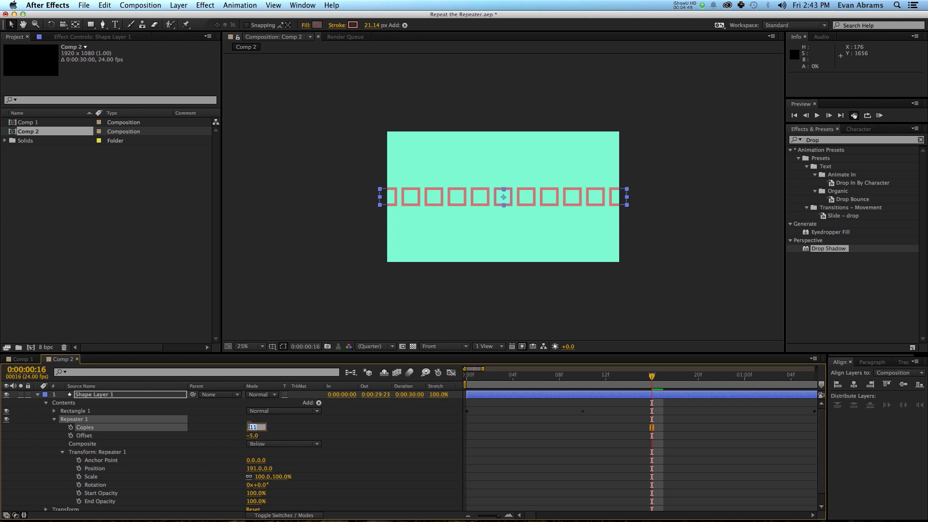
{"action": "left_click", "coordinate": [311, 427]}
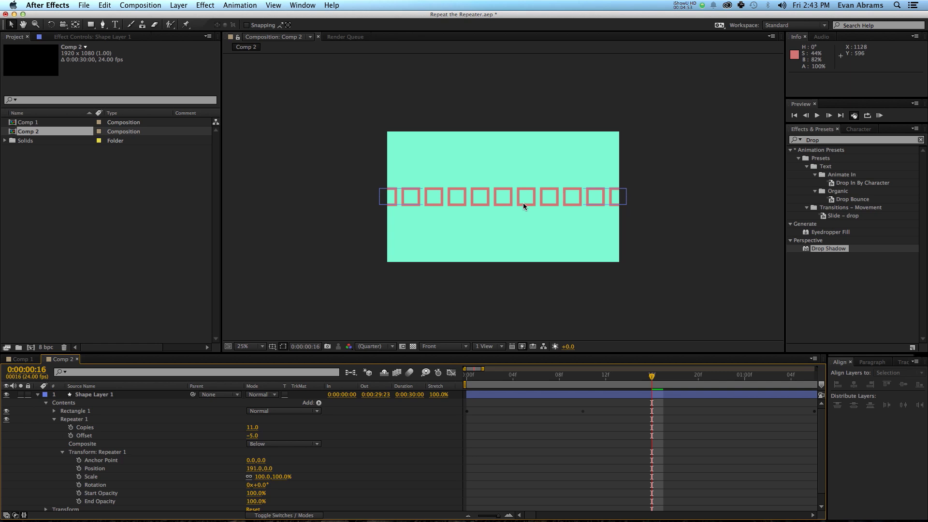
Step: Preview the row of squares, scrub to frame 12, and collapse Repeater 1
{"action": "left_click", "coordinate": [512, 196]}
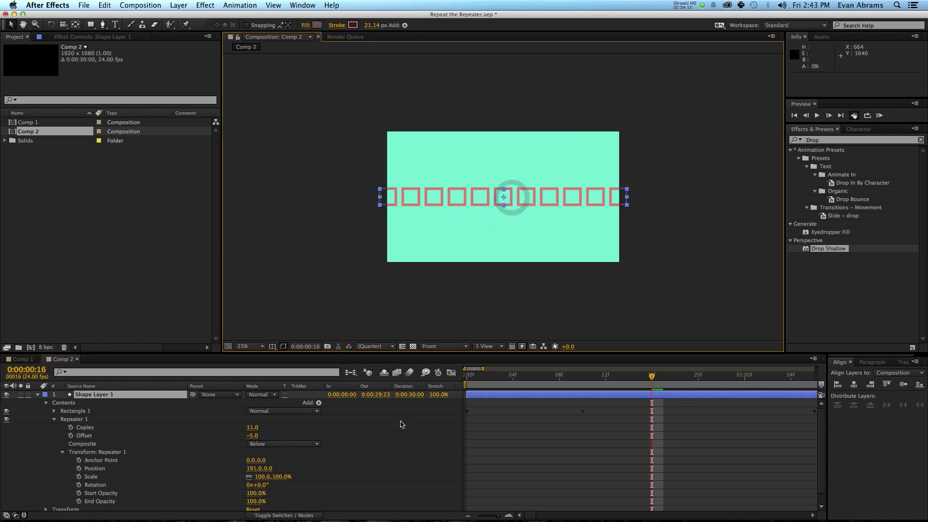
{"action": "key", "text": "KP_0"}
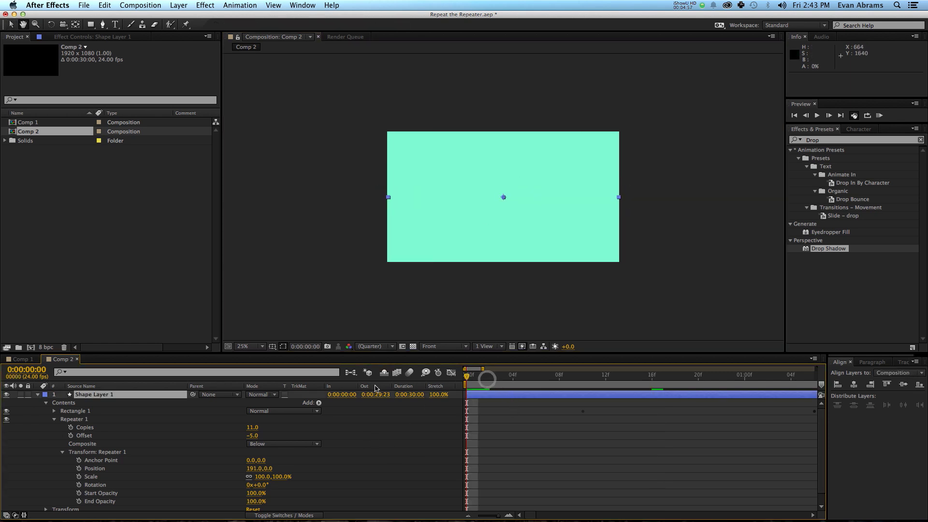
{"action": "left_click", "coordinate": [414, 193]}
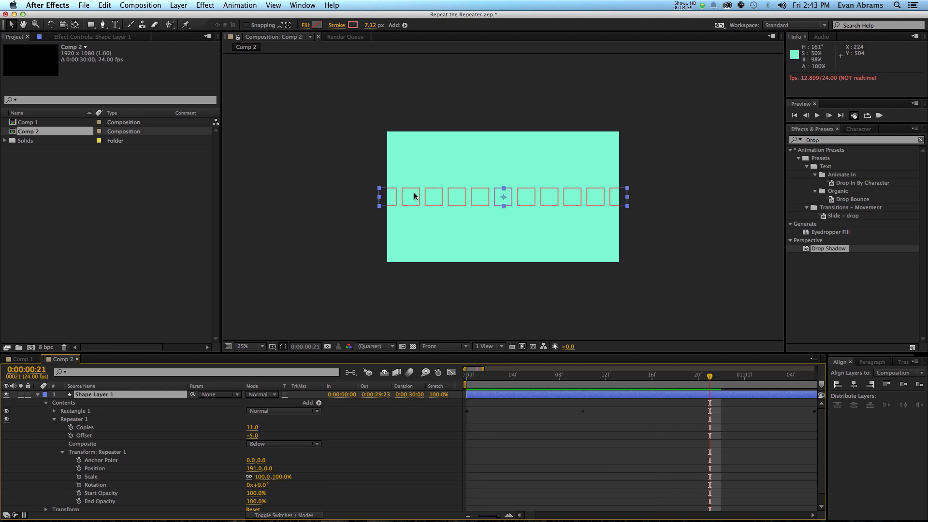
{"action": "mouse_move", "coordinate": [586, 381]}
{"action": "left_mouse_down"}
{"action": "mouse_move", "coordinate": [503, 381]}
{"action": "mouse_move", "coordinate": [606, 381]}
{"action": "left_mouse_up"}
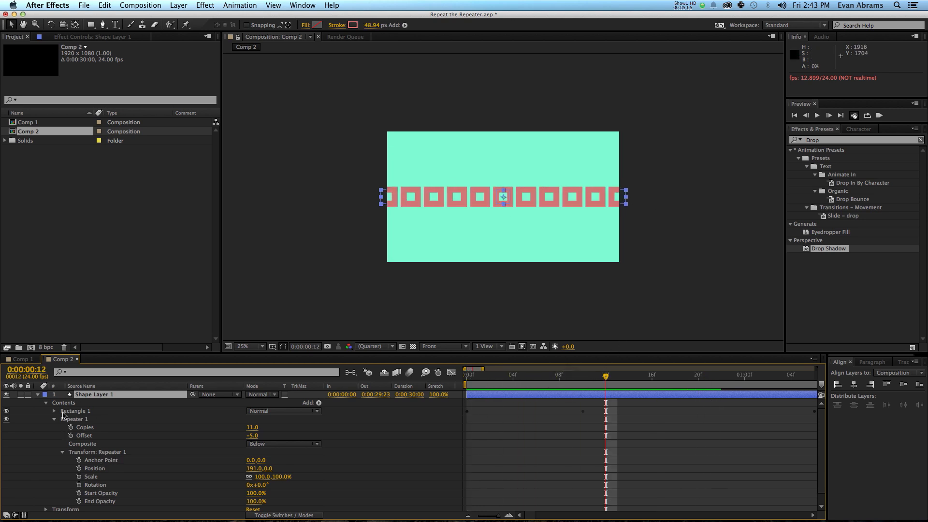
{"action": "left_click", "coordinate": [54, 419]}
Step: Set Rectangle 1's own Rotation to 45° to make diamonds, then preview the animation
{"action": "left_click", "coordinate": [54, 411]}
{"action": "left_click", "coordinate": [63, 444]}
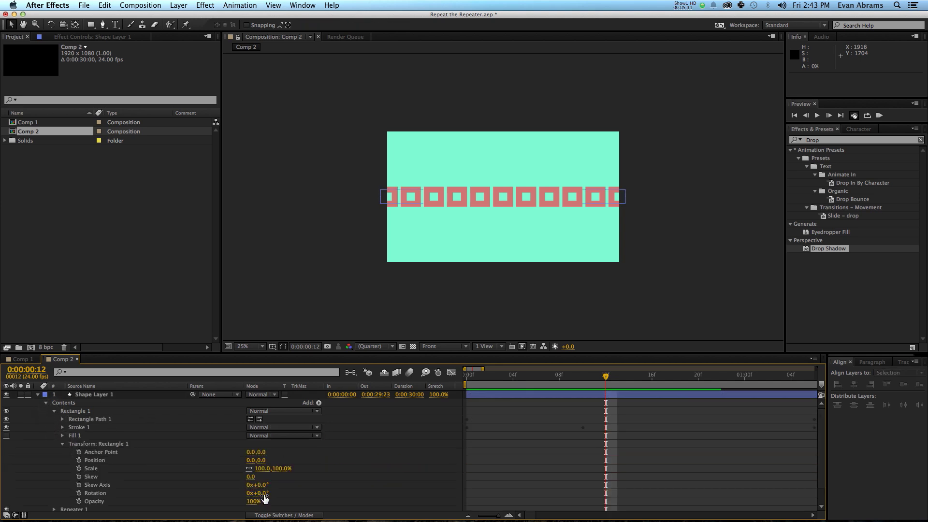
{"action": "left_click_drag", "start_coordinate": [265, 498], "coordinate": [272, 505]}
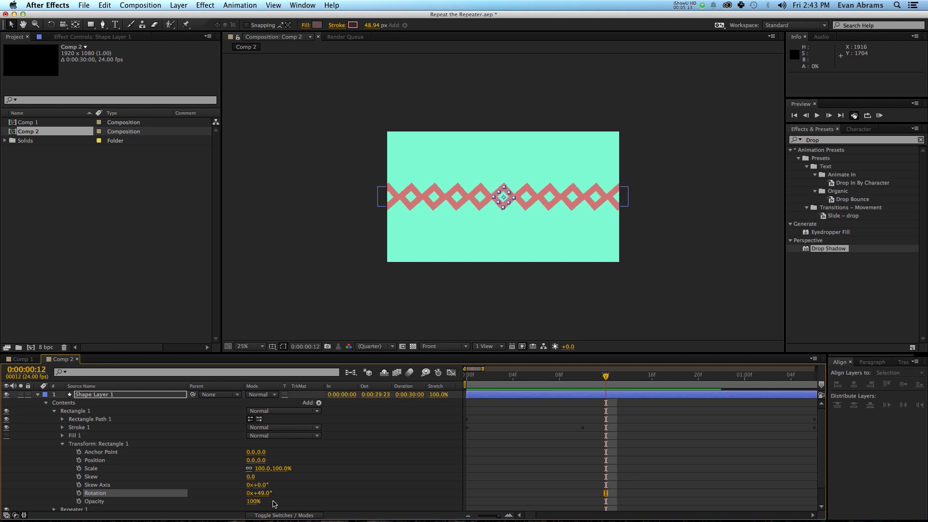
{"action": "type", "text": "45"}
{"action": "key", "text": "Return"}
{"action": "key", "text": "space"}
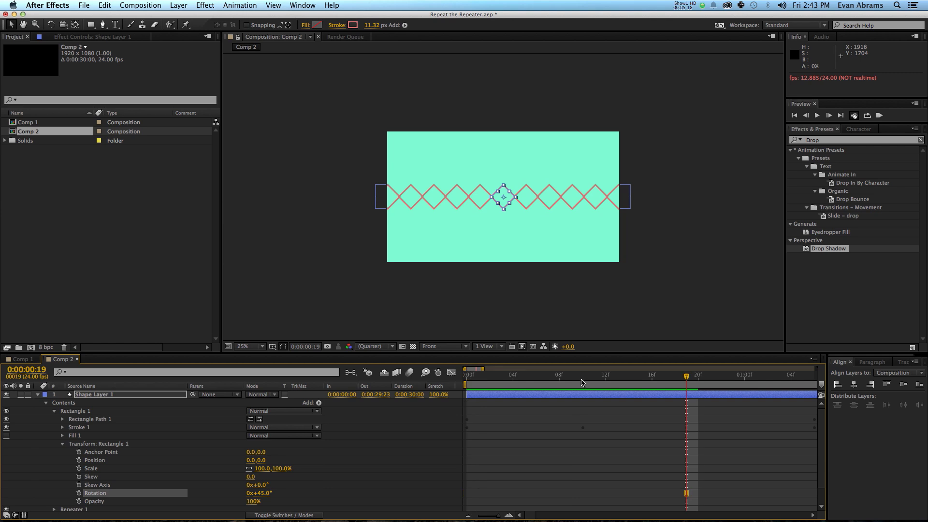
{"action": "left_click", "coordinate": [583, 380]}
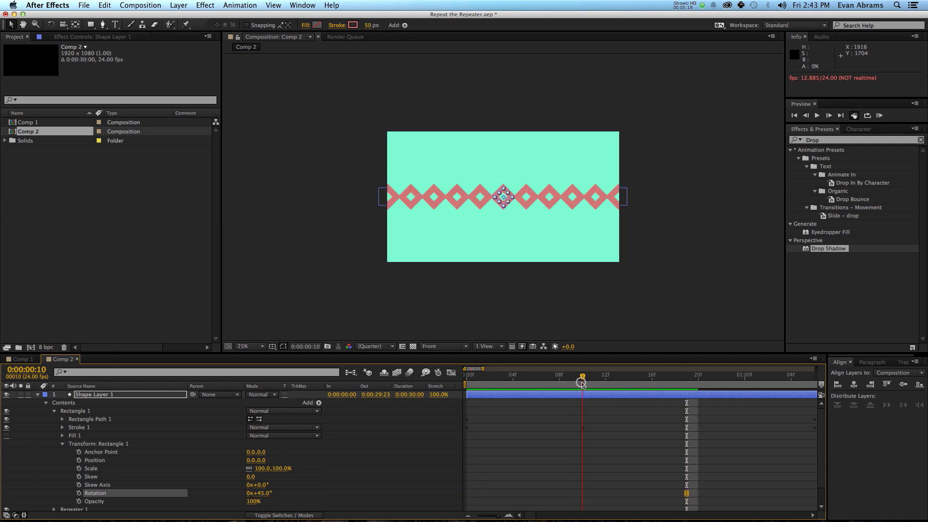
Step: Set Repeater 1's Position X to 215 so the diamonds touch tip to tip, and preview
{"action": "left_click", "coordinate": [63, 444]}
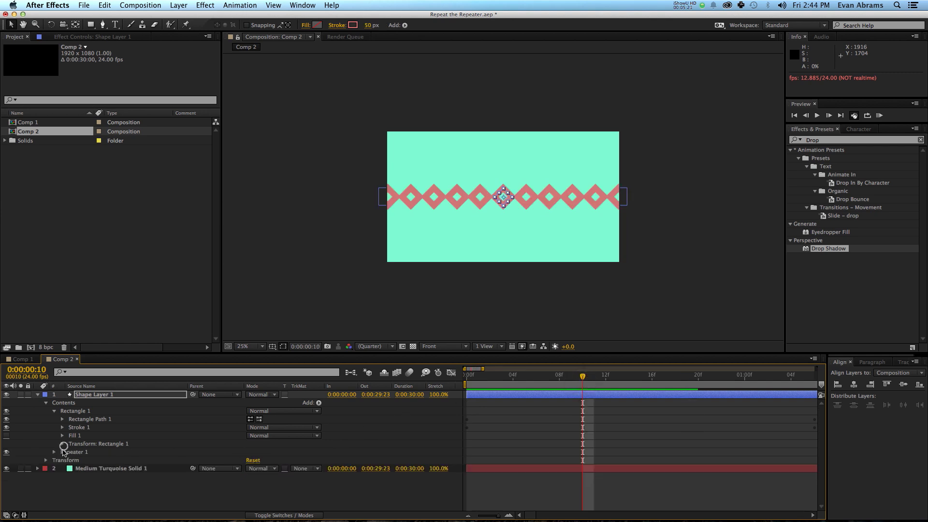
{"action": "left_click", "coordinate": [55, 412]}
{"action": "left_click", "coordinate": [54, 419]}
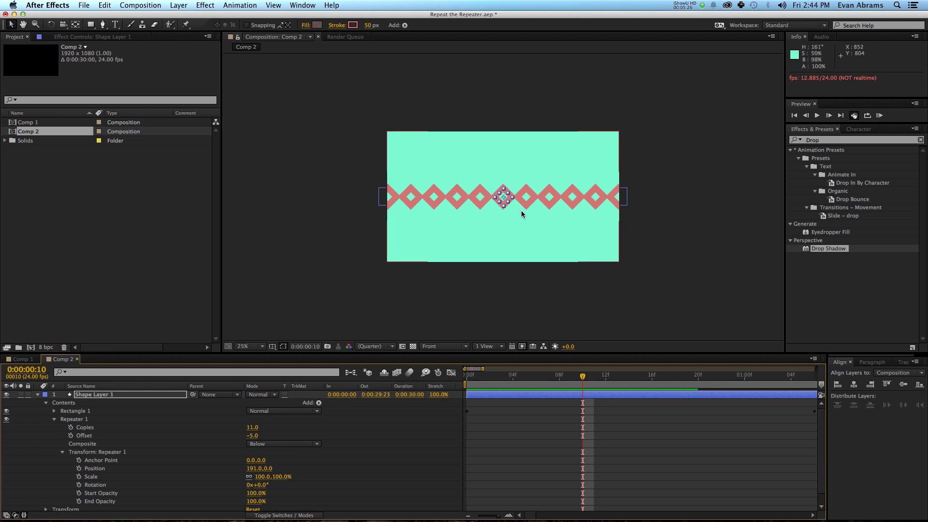
{"action": "scroll", "coordinate": [512, 184], "scroll_direction": "up", "scroll_amount": 2}
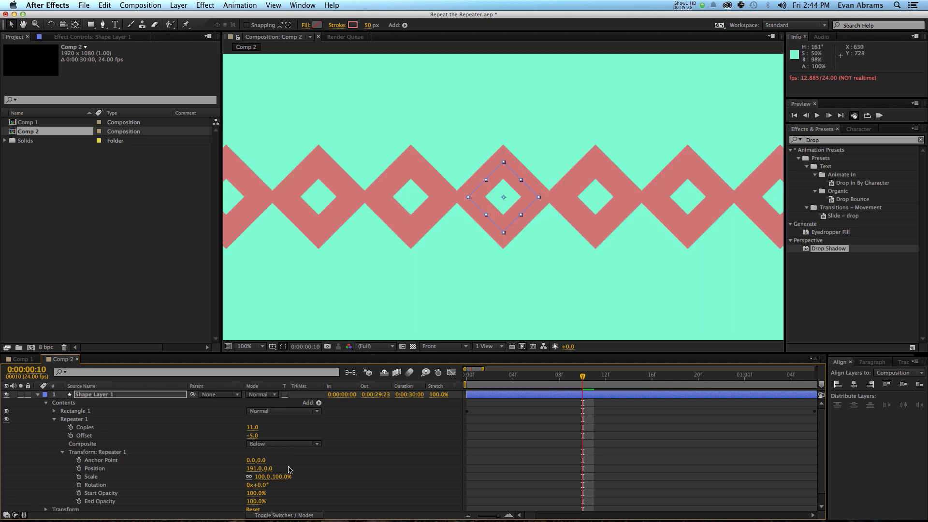
{"action": "left_click_drag", "start_coordinate": [254, 471], "coordinate": [263, 468]}
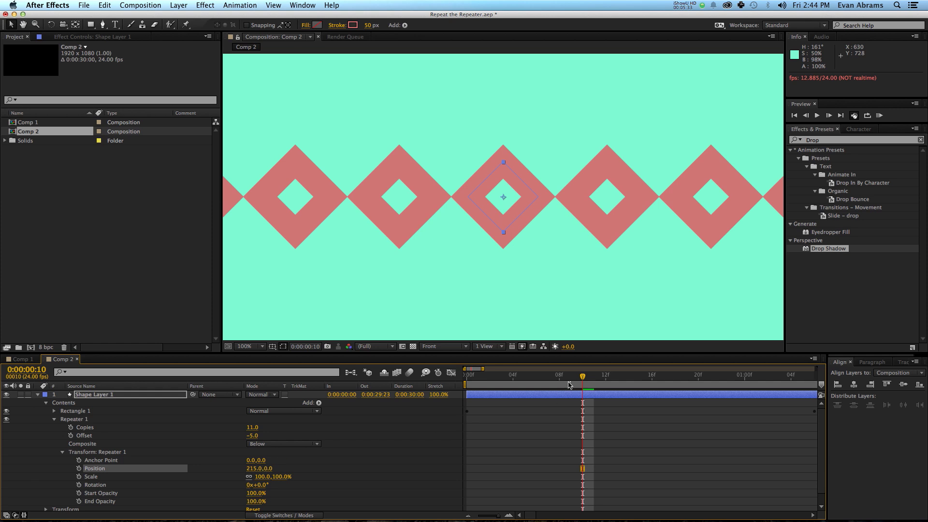
{"action": "left_click_drag", "start_coordinate": [570, 384], "coordinate": [773, 393]}
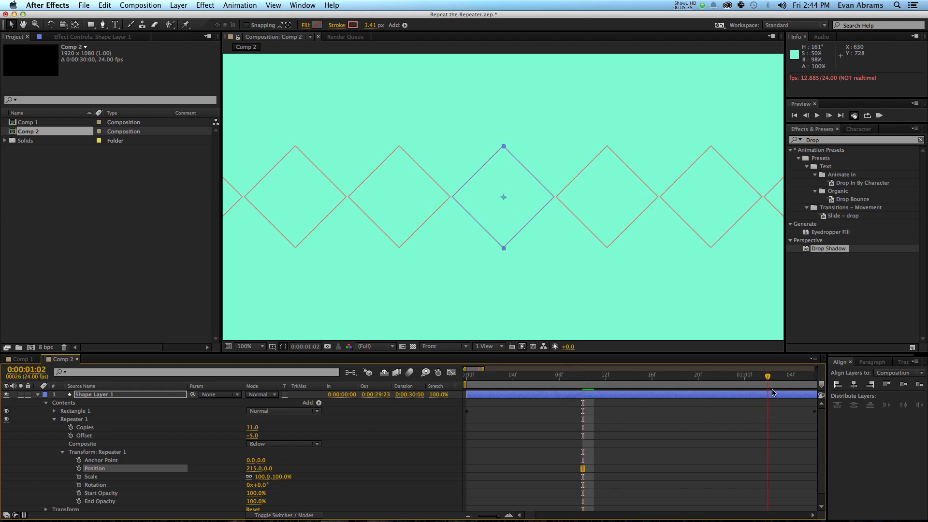
{"action": "key", "text": "KP_0"}
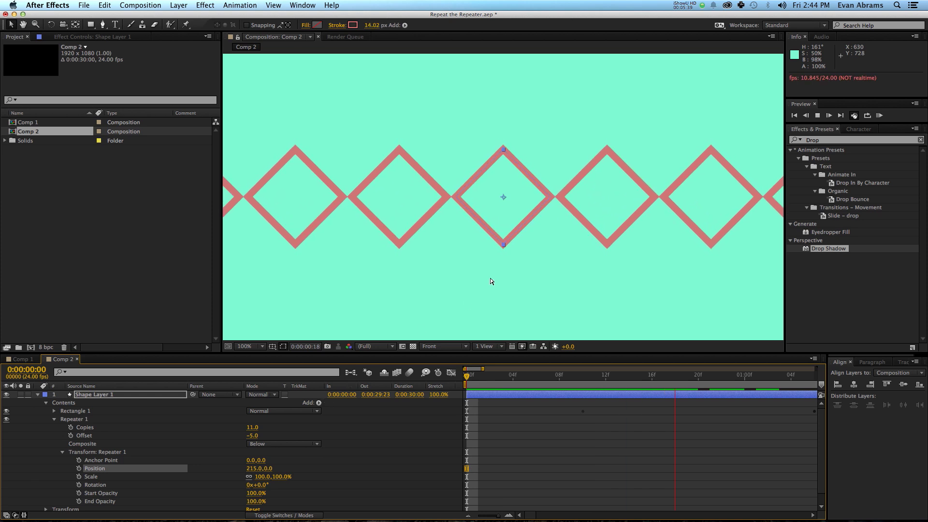
{"action": "key", "text": "comma"}
Step: Duplicate Repeater 1 to create Repeater 2
{"action": "left_click", "coordinate": [371, 458]}
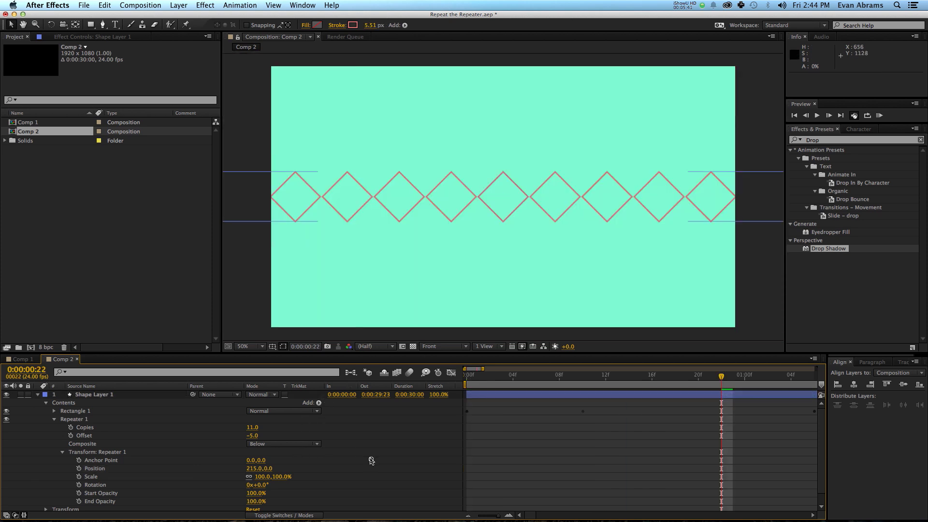
{"action": "left_click", "coordinate": [55, 422]}
{"action": "left_click", "coordinate": [77, 420]}
{"action": "key", "text": "super+d"}
Step: Set Repeater 2's Position to 0, 215 to stack the diamond rows vertically
{"action": "left_click", "coordinate": [54, 427]}
{"action": "left_click", "coordinate": [63, 460]}
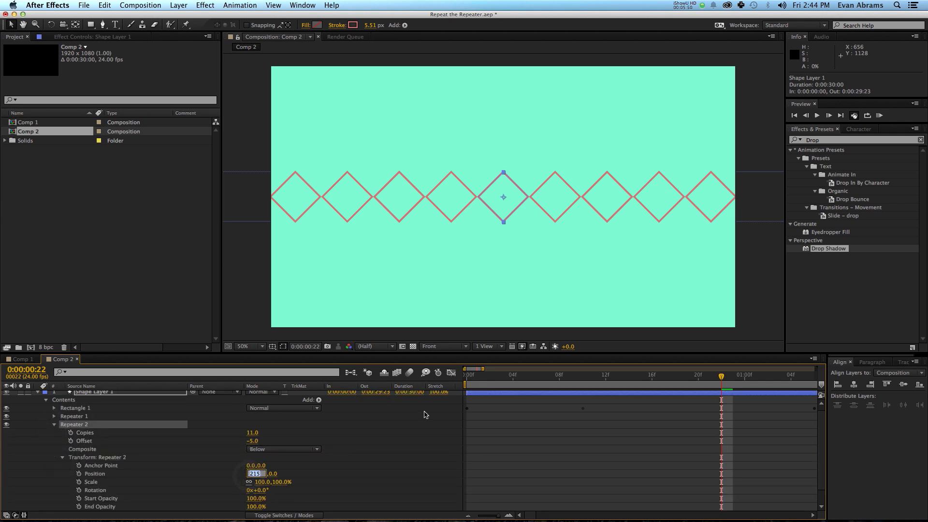
{"action": "type", "text": "0"}
{"action": "key", "text": "Tab"}
{"action": "type", "text": "215"}
{"action": "key", "text": "Return"}
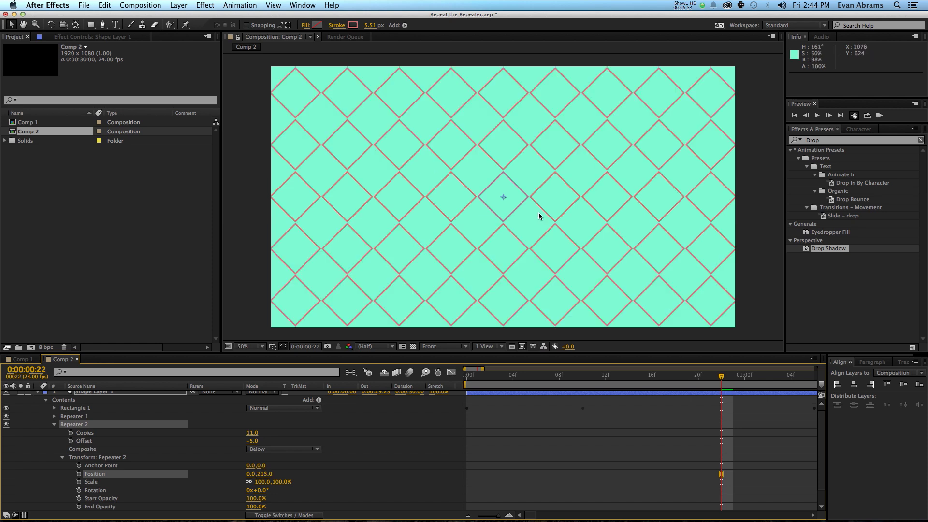
{"action": "key", "text": "comma"}
{"action": "key", "text": "comma"}
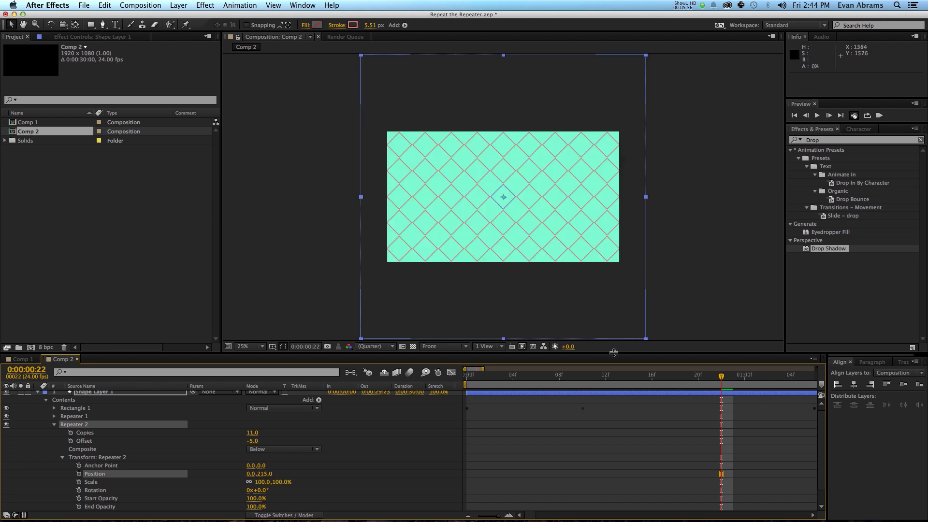
Step: Preview and scrub the diamond grid as it grows from dots into a thin pink lattice
{"action": "mouse_move", "coordinate": [605, 377]}
{"action": "left_mouse_down"}
{"action": "mouse_move", "coordinate": [583, 378]}
{"action": "mouse_move", "coordinate": [648, 401]}
{"action": "mouse_move", "coordinate": [784, 400]}
{"action": "left_mouse_up"}
{"action": "key", "text": "KP_0"}
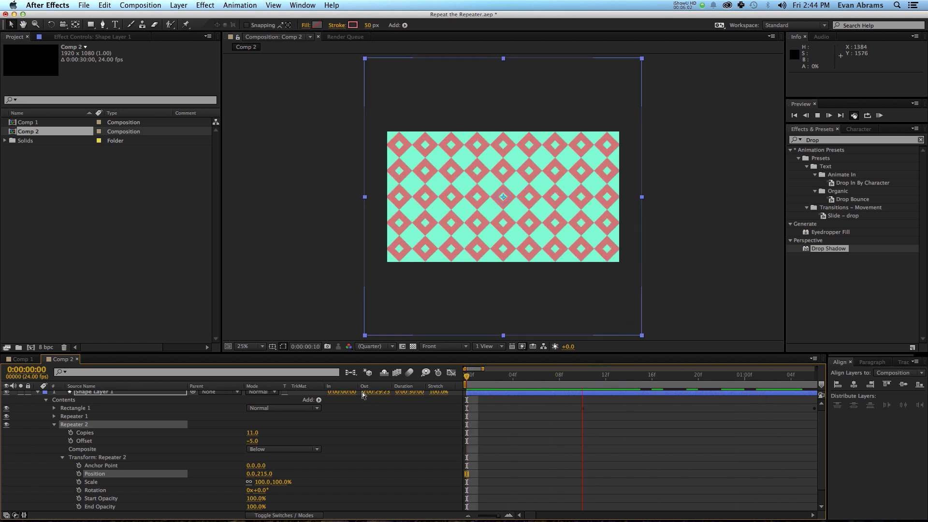
{"action": "left_click", "coordinate": [503, 384]}
{"action": "mouse_move", "coordinate": [503, 384]}
{"action": "left_mouse_down"}
{"action": "mouse_move", "coordinate": [745, 396]}
{"action": "mouse_move", "coordinate": [705, 395]}
{"action": "left_mouse_up"}
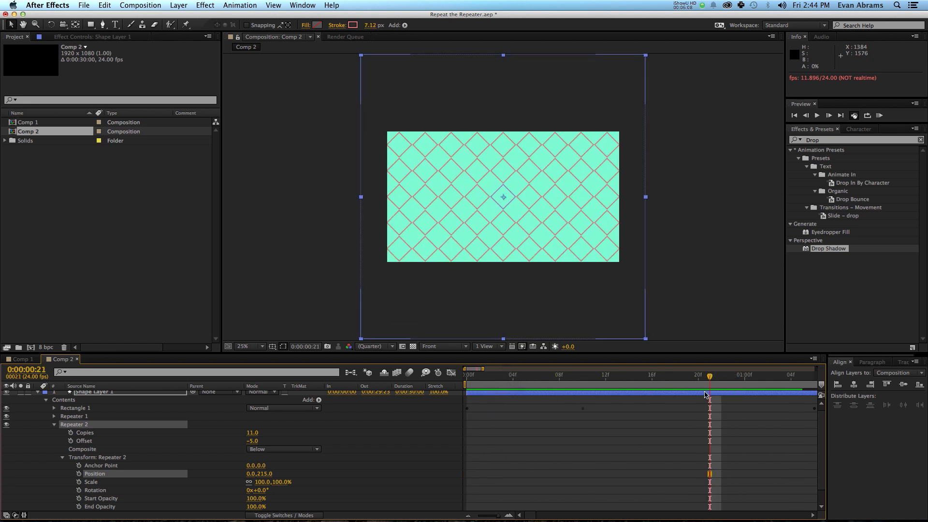
{"action": "left_click_drag", "start_coordinate": [556, 380], "coordinate": [605, 377]}
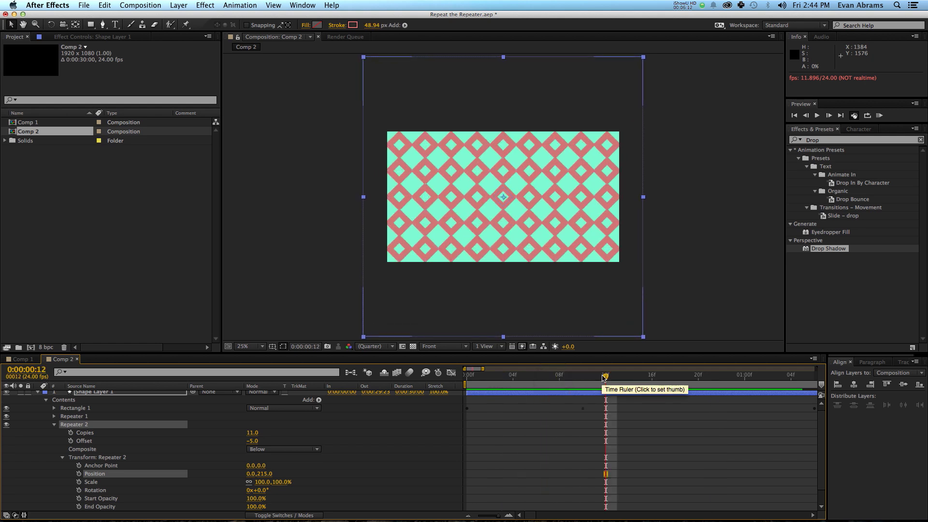
{"action": "key", "text": "space"}
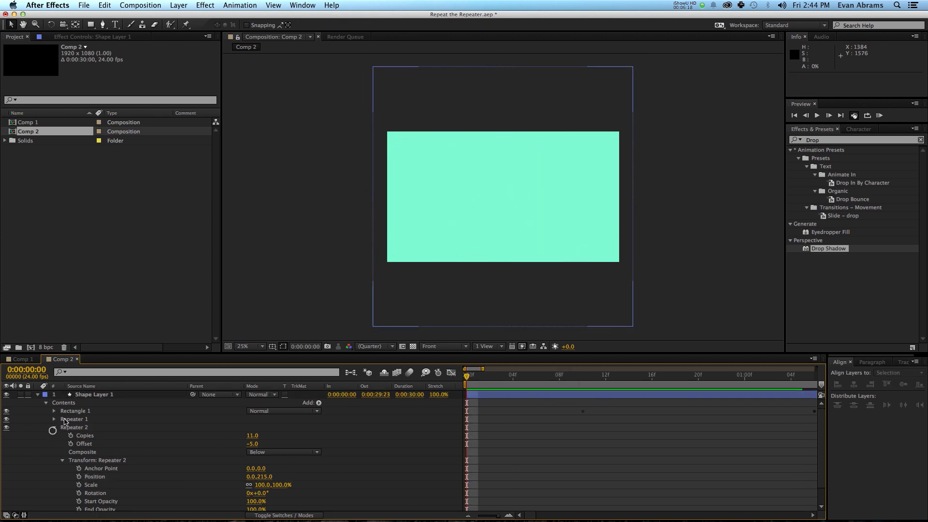
Step: Duplicate Rectangle 1 as Rectangle 2 and delay its Size and Stroke Width keyframes four frames
{"action": "left_click", "coordinate": [54, 427]}
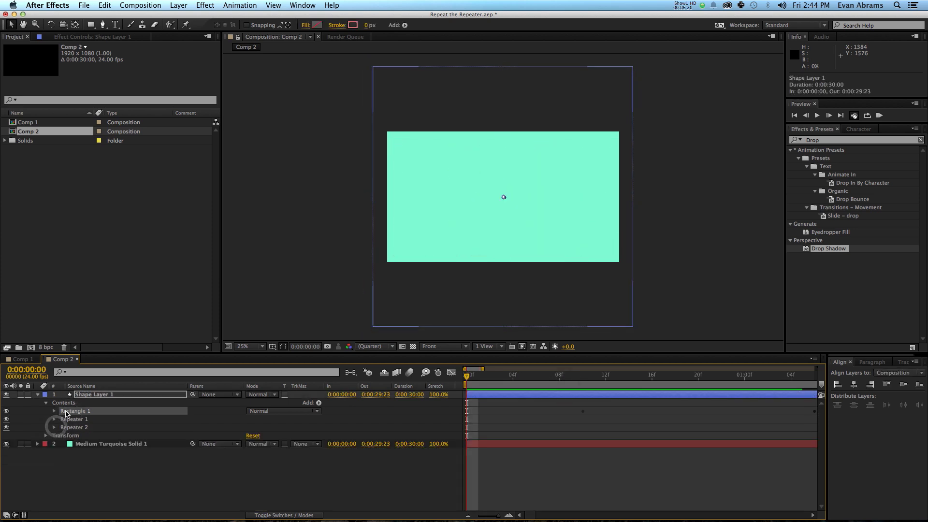
{"action": "key", "text": "super+d"}
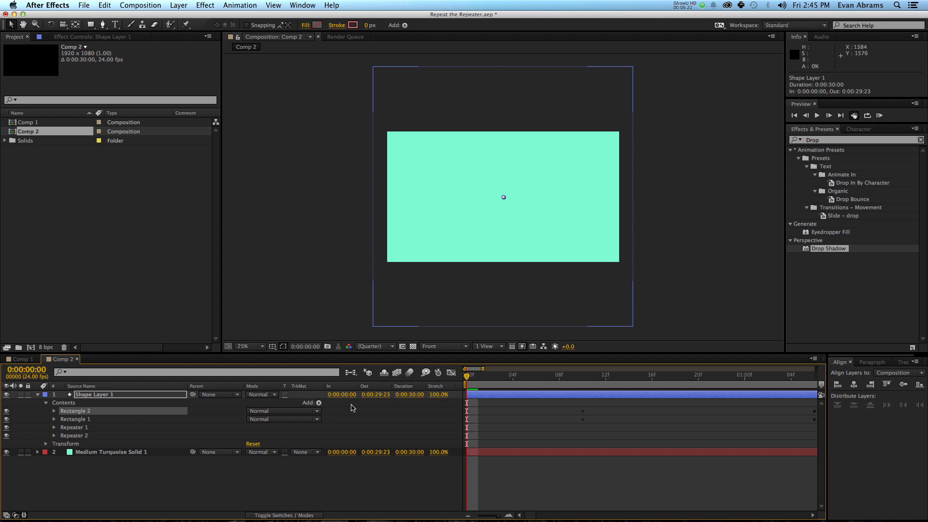
{"action": "key", "text": "u"}
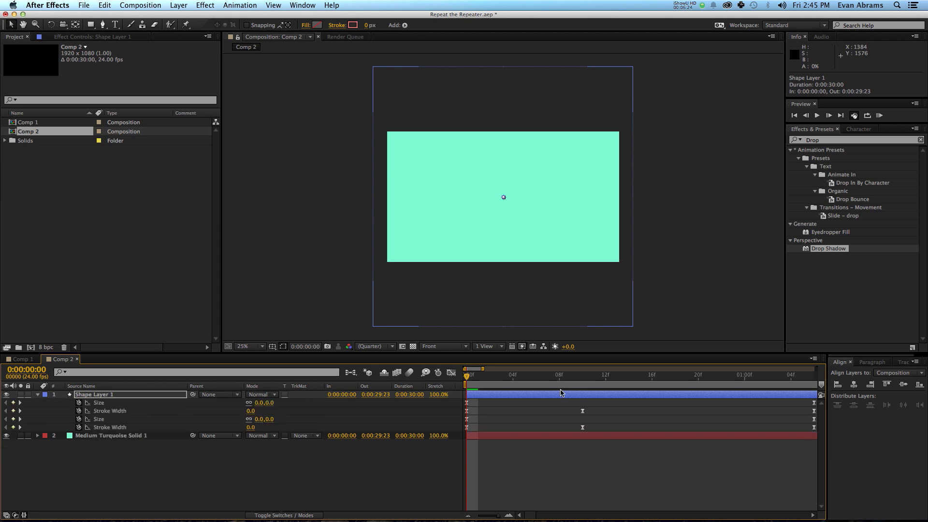
{"action": "key", "text": "minus"}
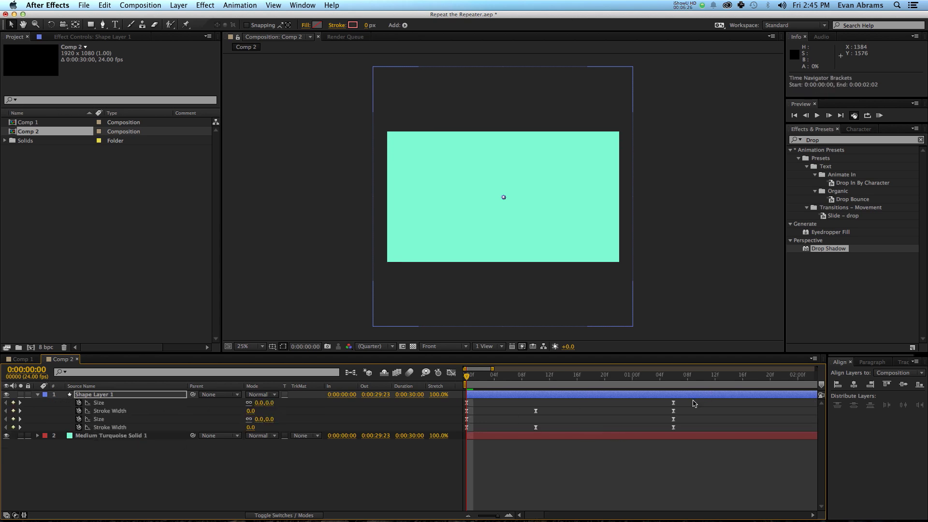
{"action": "mouse_move", "coordinate": [694, 404]}
{"action": "left_mouse_down"}
{"action": "mouse_move", "coordinate": [465, 415]}
{"action": "mouse_move", "coordinate": [576, 424]}
{"action": "left_mouse_up"}
Step: Preview the offset, then nudge Rectangle 2's Size and Stroke Width keyframes slightly earlier
{"action": "left_click", "coordinate": [606, 483]}
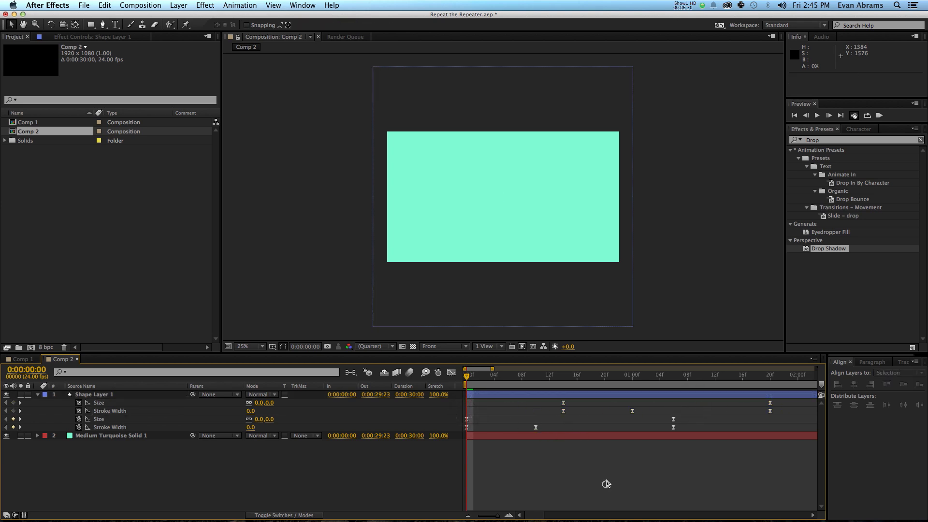
{"action": "key", "text": "KP_0"}
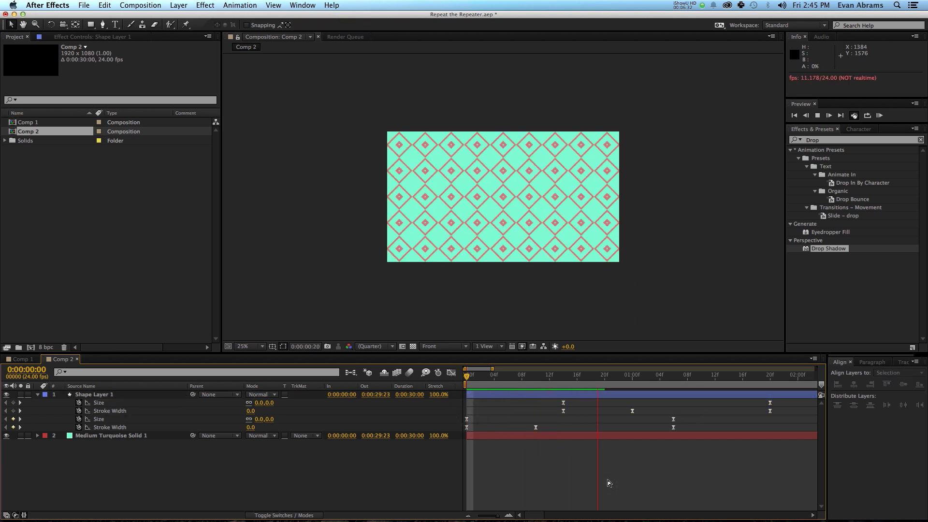
{"action": "left_click", "coordinate": [571, 415]}
{"action": "mouse_move", "coordinate": [548, 408]}
{"action": "left_mouse_down"}
{"action": "mouse_move", "coordinate": [780, 413]}
{"action": "mouse_move", "coordinate": [758, 415]}
{"action": "left_mouse_up"}
{"action": "left_click", "coordinate": [564, 473]}
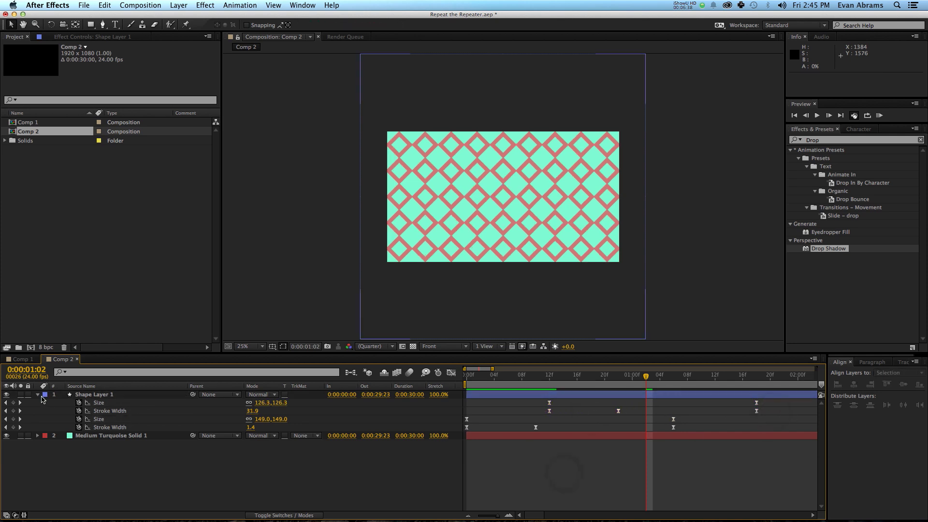
{"action": "left_click", "coordinate": [38, 395]}
{"action": "left_click", "coordinate": [38, 394]}
Step: Give Rectangle 2 a Solid Color fill
{"action": "left_click", "coordinate": [53, 411]}
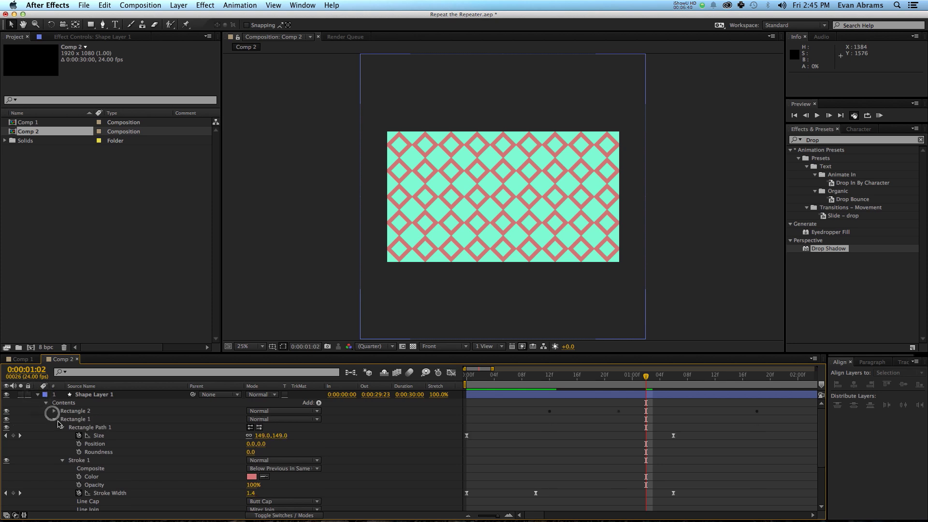
{"action": "left_click", "coordinate": [53, 419]}
{"action": "left_click", "coordinate": [66, 412]}
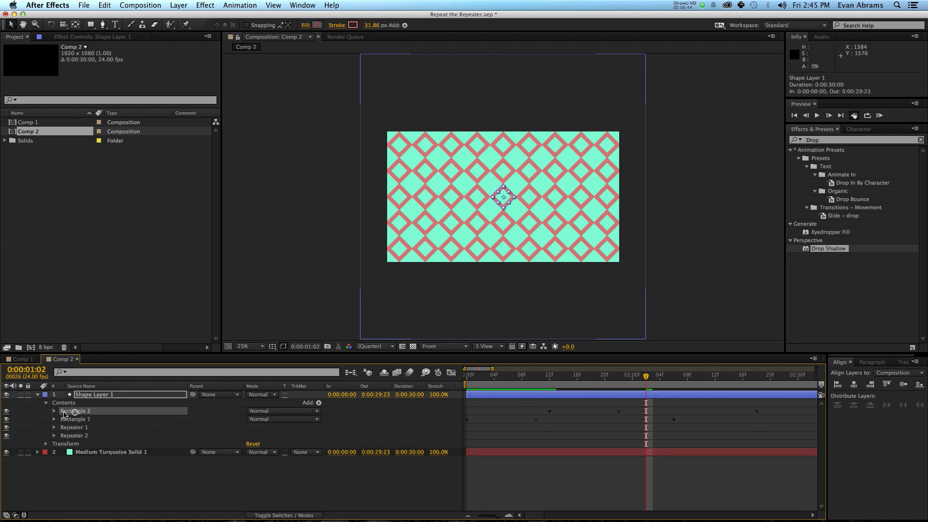
{"action": "left_click", "coordinate": [308, 26]}
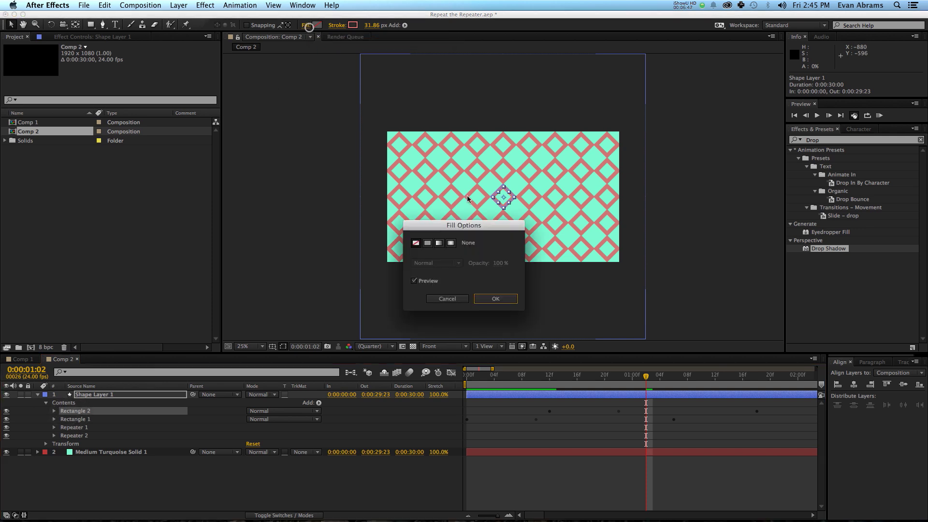
{"action": "left_click", "coordinate": [427, 243]}
{"action": "left_click", "coordinate": [496, 301]}
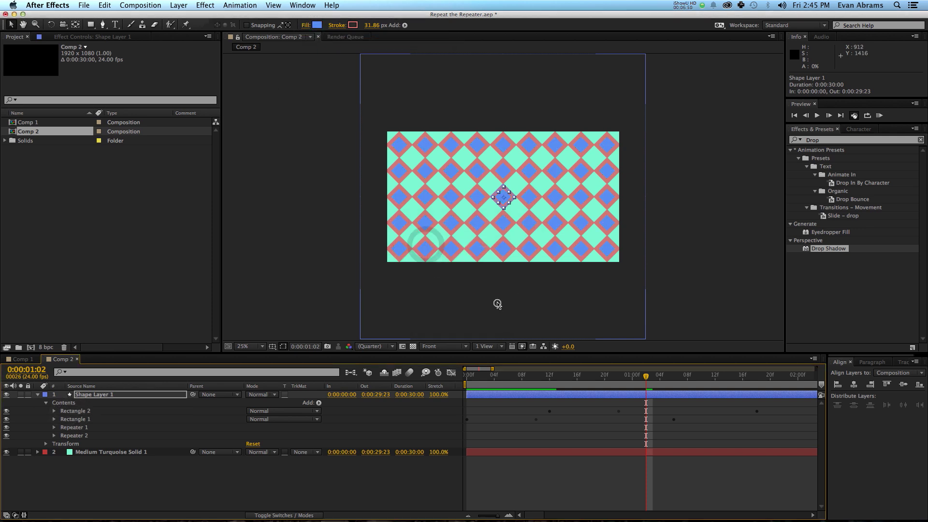
Step: Set Rectangle 2's fill colour to coral red (F24C3D) and rewind to the first frame
{"action": "left_click", "coordinate": [316, 25]}
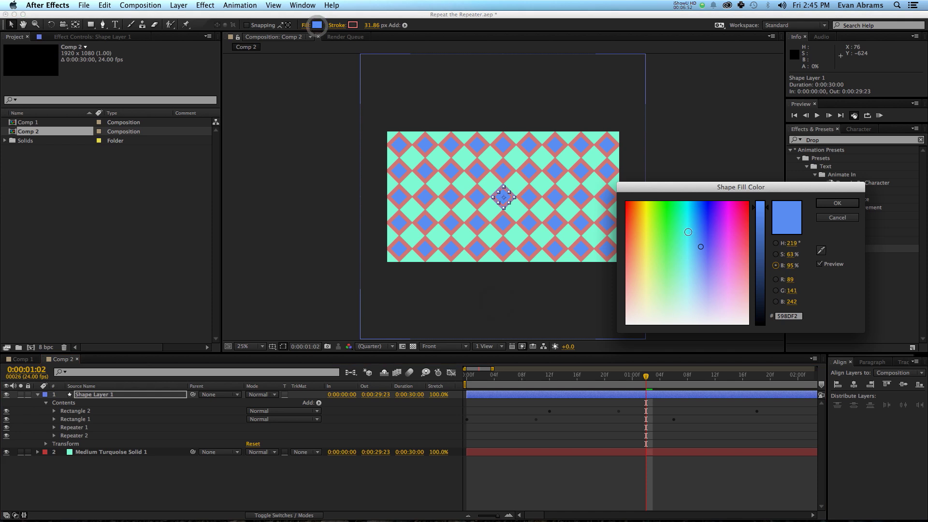
{"action": "left_click_drag", "start_coordinate": [704, 243], "coordinate": [742, 208]}
{"action": "left_click_drag", "start_coordinate": [793, 255], "coordinate": [791, 254]}
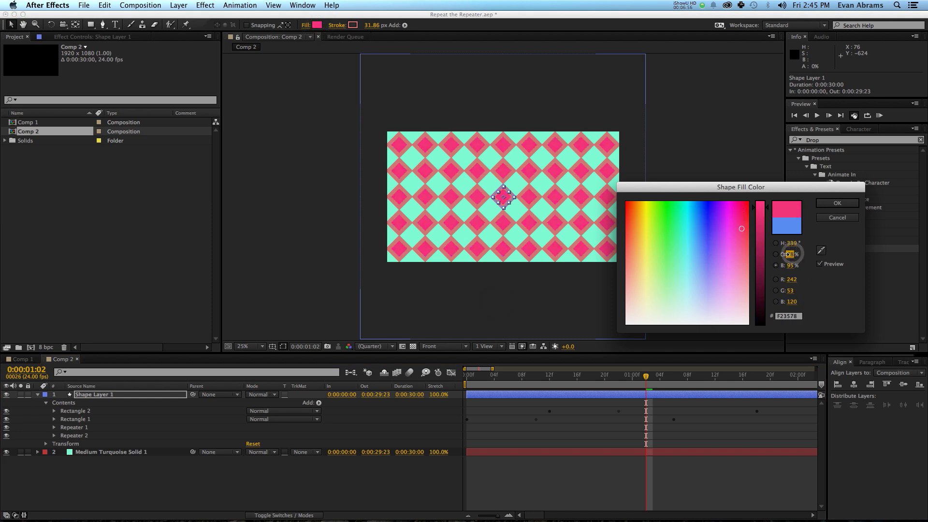
{"action": "left_click_drag", "start_coordinate": [789, 254], "coordinate": [581, 264]}
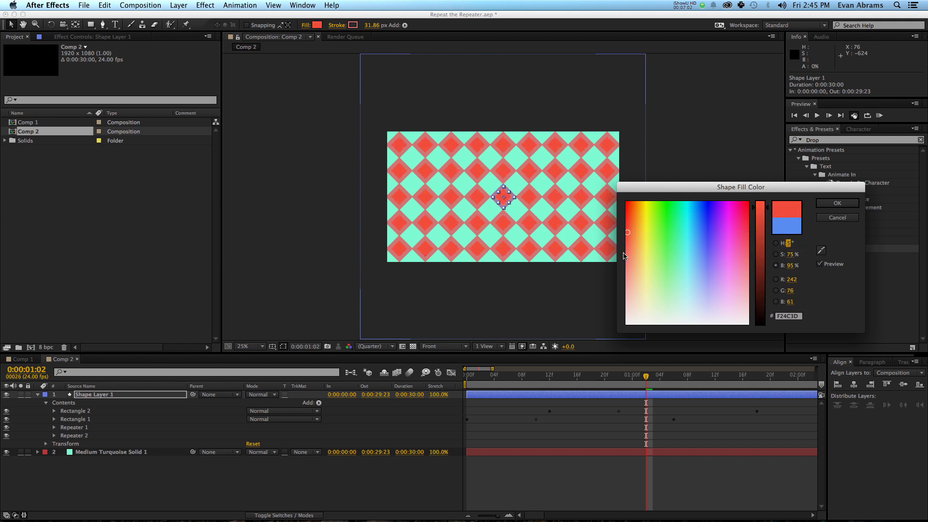
{"action": "key", "text": "Tab"}
{"action": "left_click", "coordinate": [838, 203]}
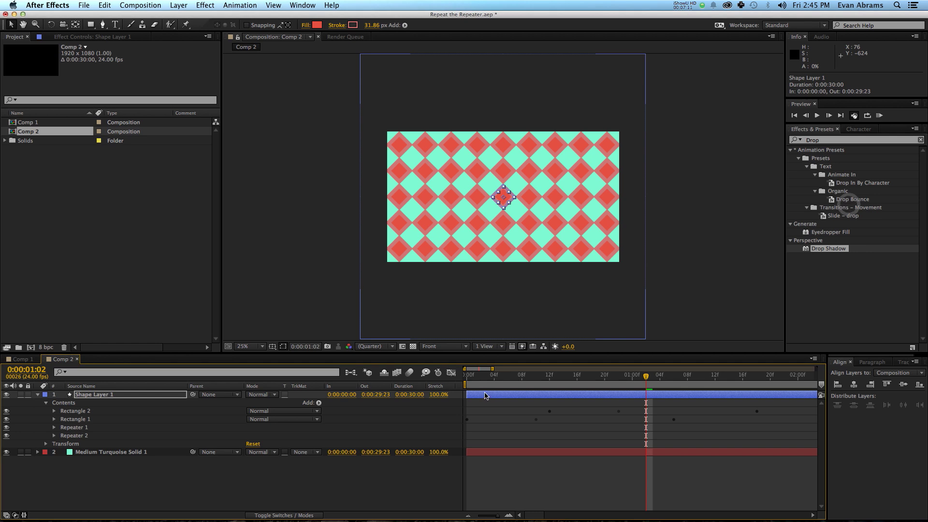
{"action": "left_click_drag", "start_coordinate": [485, 386], "coordinate": [467, 386]}
Step: Play the red diamond animation, stop on the grown tiles, and zoom the comp to 200%
{"action": "key", "text": "space"}
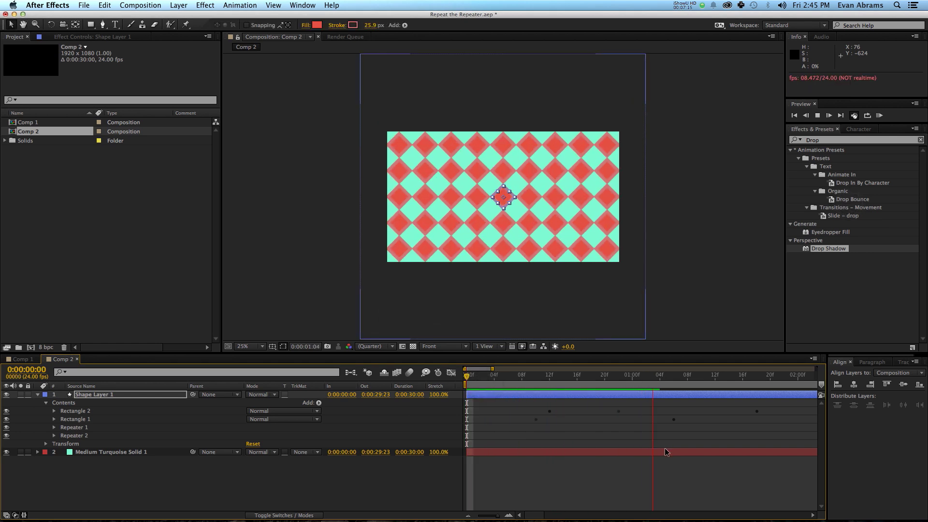
{"action": "key", "text": "space"}
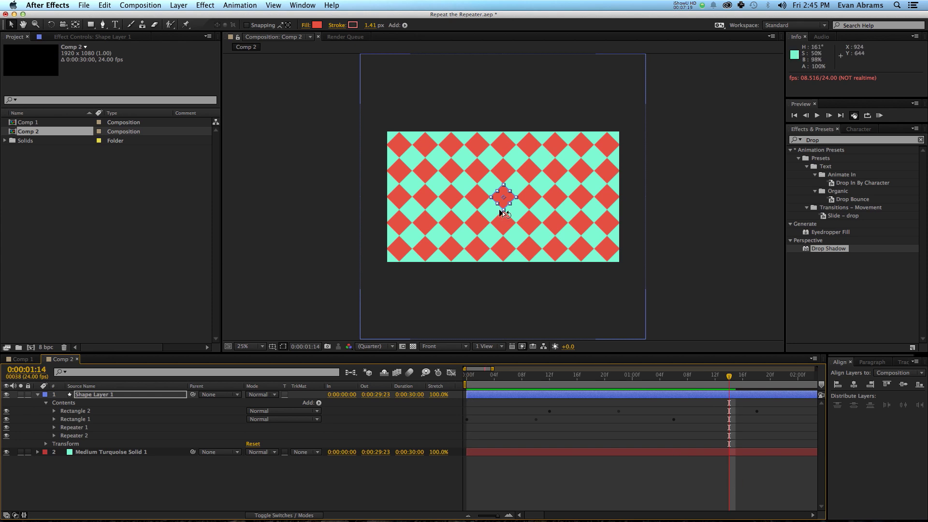
{"action": "key", "text": "slash"}
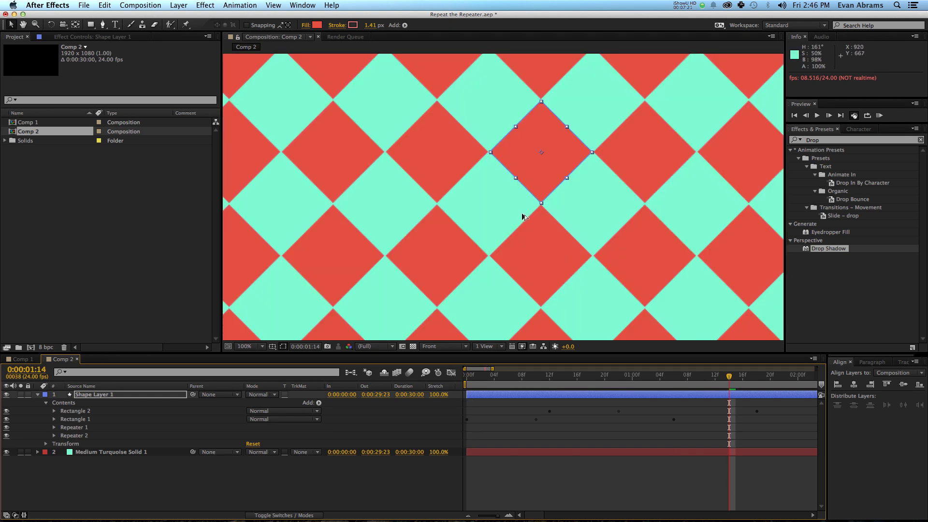
{"action": "scroll", "coordinate": [521, 217], "scroll_direction": "up", "scroll_amount": 1}
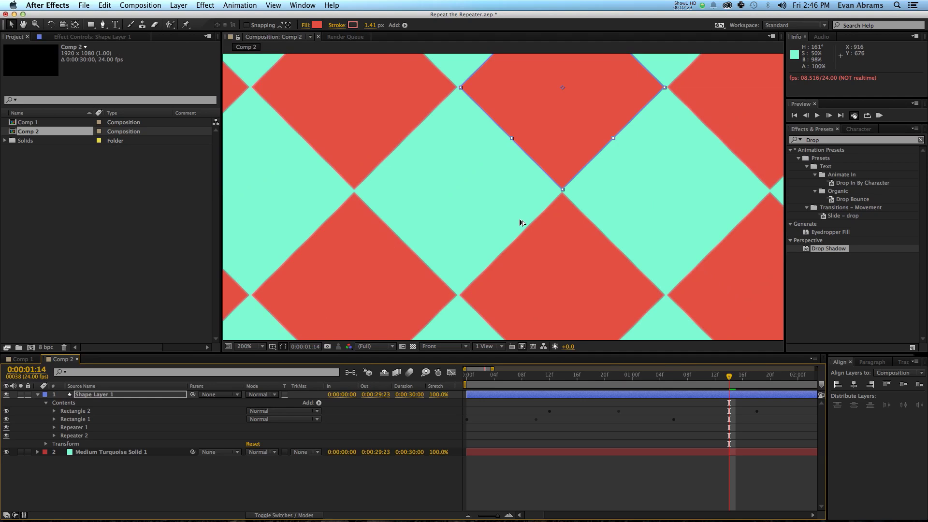
{"action": "left_click", "coordinate": [680, 470]}
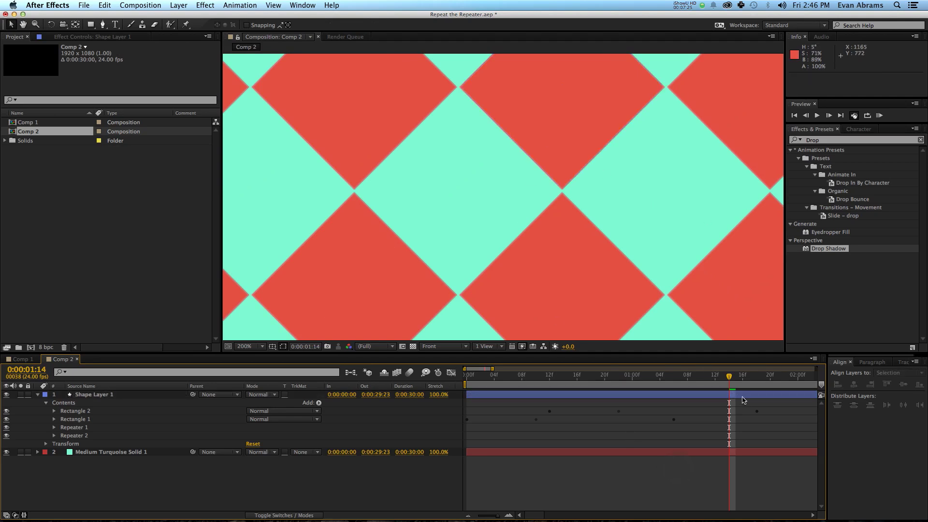
{"action": "left_click", "coordinate": [692, 394]}
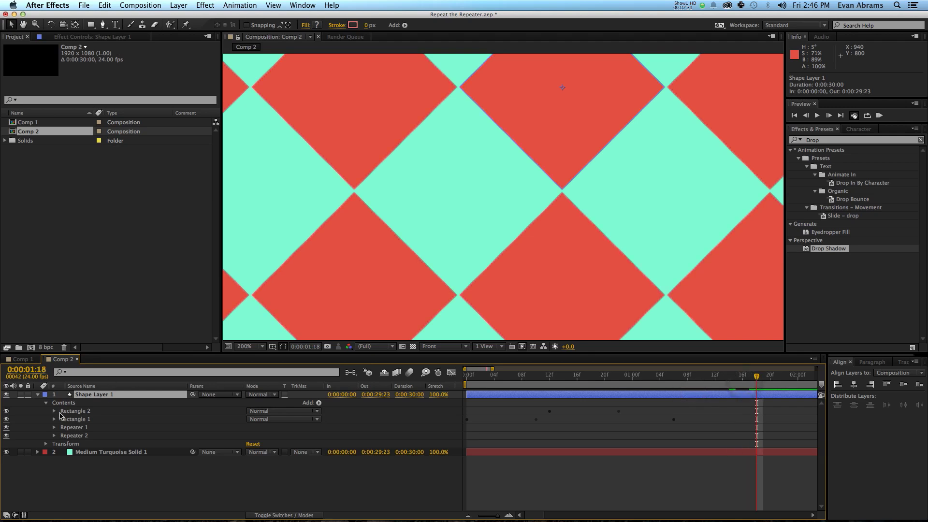
Step: Change Rectangle 2's Size keyframe at 01:18 to 153×153 so the diamonds tile seamlessly
{"action": "left_click", "coordinate": [55, 413]}
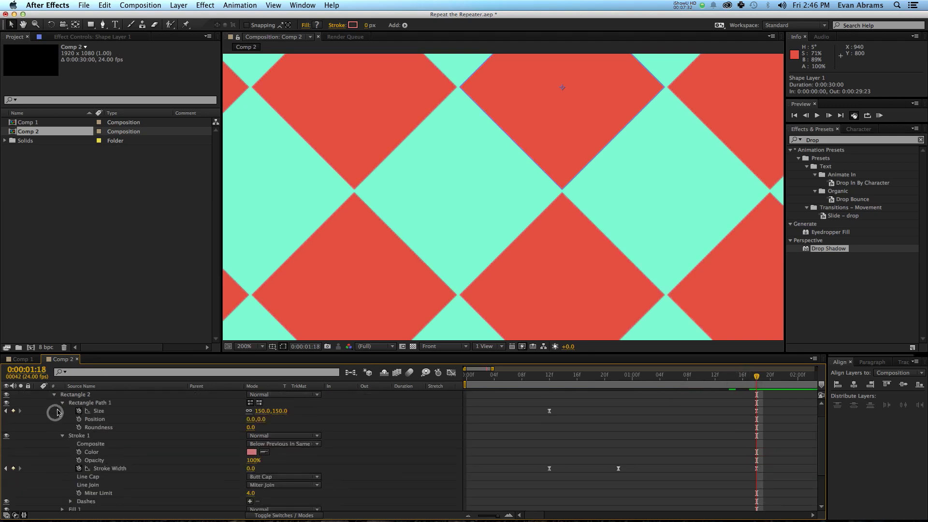
{"action": "left_click", "coordinate": [757, 412]}
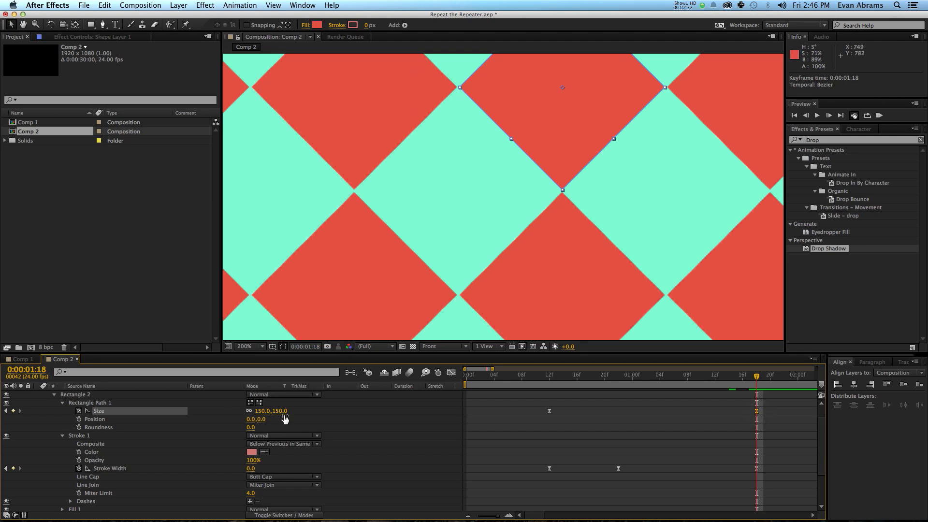
{"action": "key", "text": "Up"}
{"action": "key", "text": "Up"}
{"action": "key", "text": "Up"}
{"action": "key", "text": "Up"}
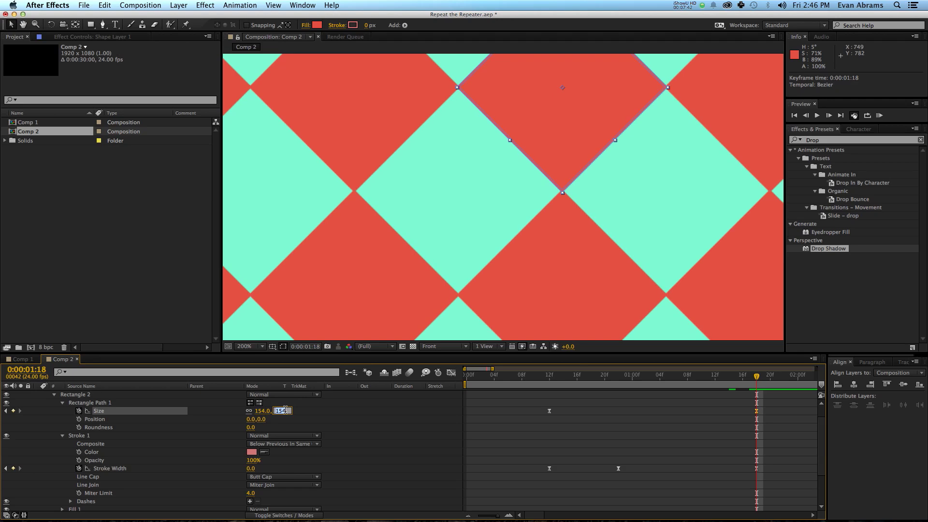
{"action": "key", "text": "Down"}
{"action": "key", "text": "Down"}
{"action": "left_click", "coordinate": [373, 438]}
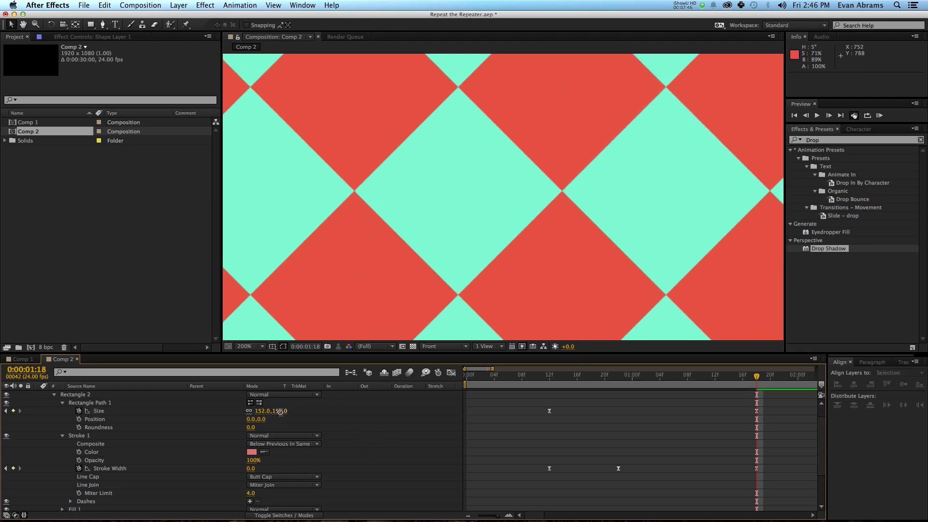
{"action": "key", "text": "Up"}
{"action": "left_click", "coordinate": [348, 404]}
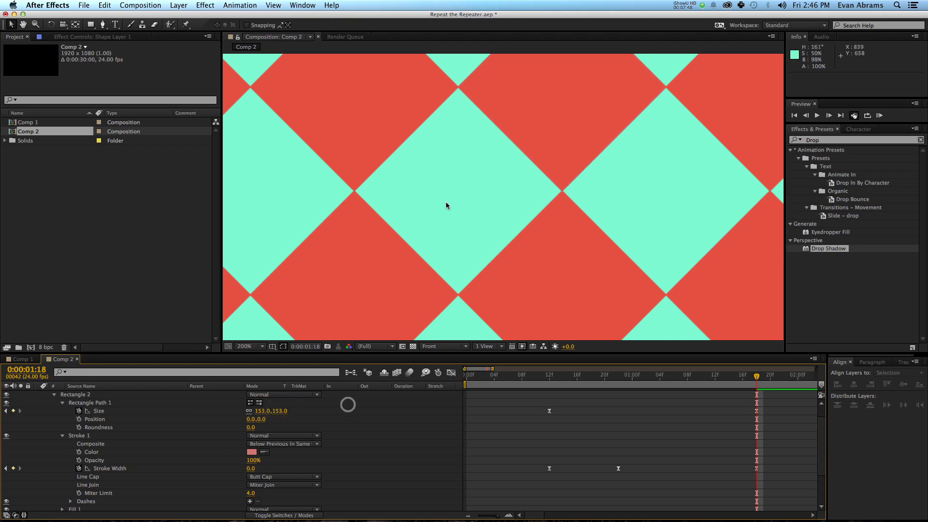
{"action": "scroll", "coordinate": [446, 206], "scroll_direction": "down", "scroll_amount": 3}
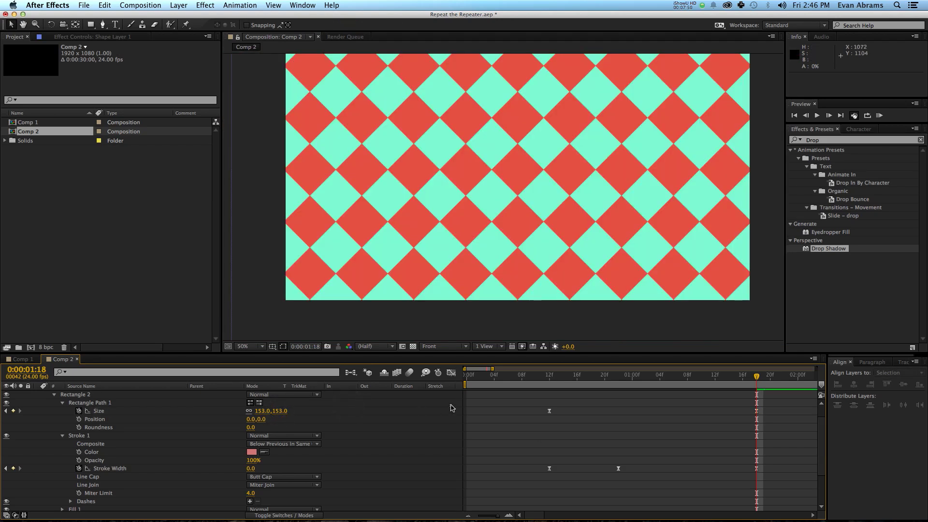
{"action": "left_click", "coordinate": [451, 408]}
{"action": "scroll", "coordinate": [653, 411], "scroll_direction": "up", "scroll_amount": 2}
{"action": "left_click", "coordinate": [568, 397]}
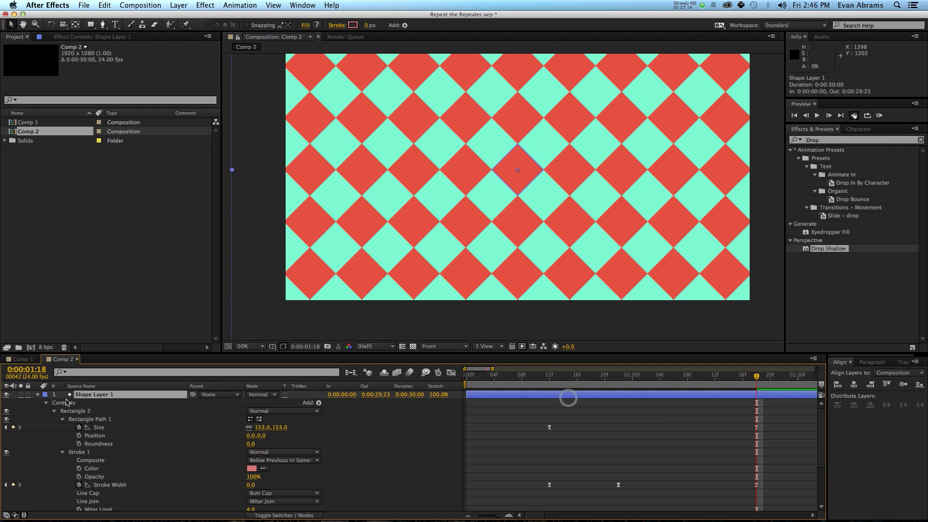
Step: Duplicate Shape Layer 1 and shift Shape Layer 2 71 px right to cover the turquoise gaps
{"action": "left_click", "coordinate": [38, 395]}
{"action": "key", "text": "super+d"}
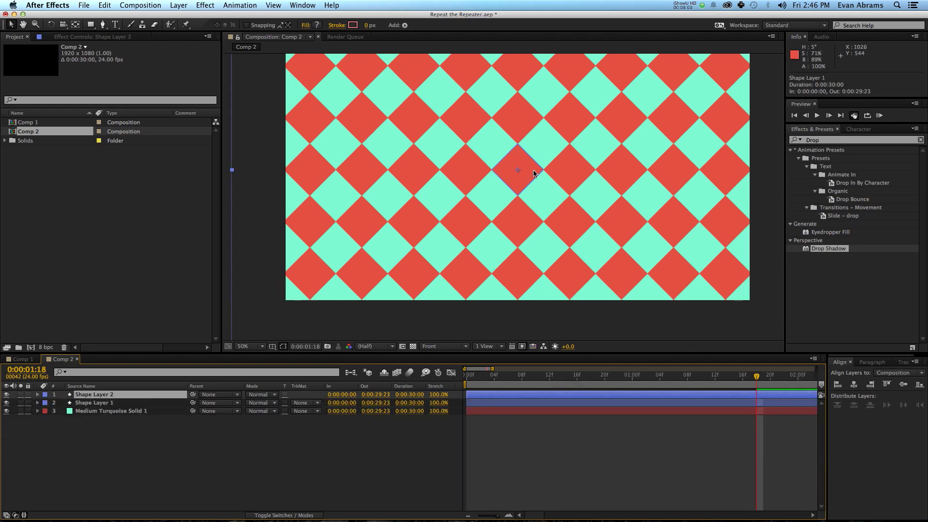
{"action": "key", "text": "period"}
{"action": "key", "text": "period"}
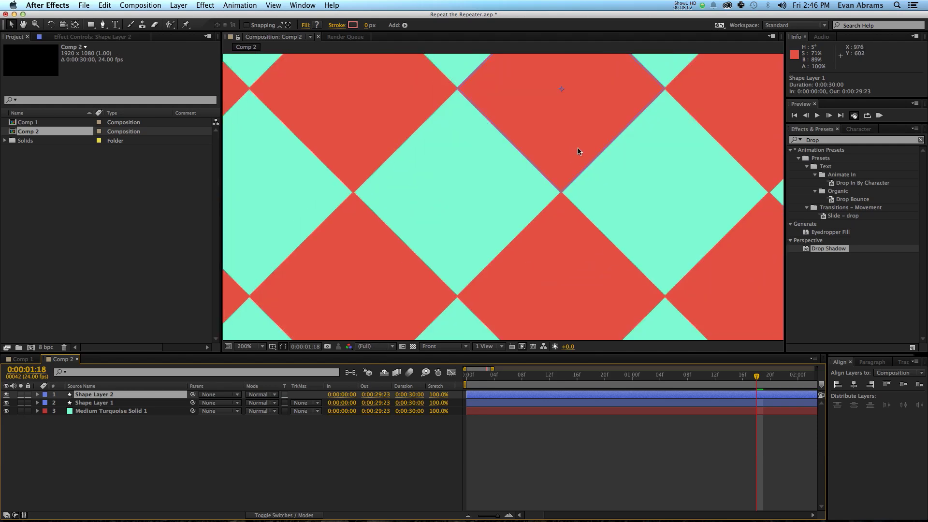
{"action": "key", "text": "space"}
{"action": "left_click_drag", "start_coordinate": [554, 151], "coordinate": [379, 334]}
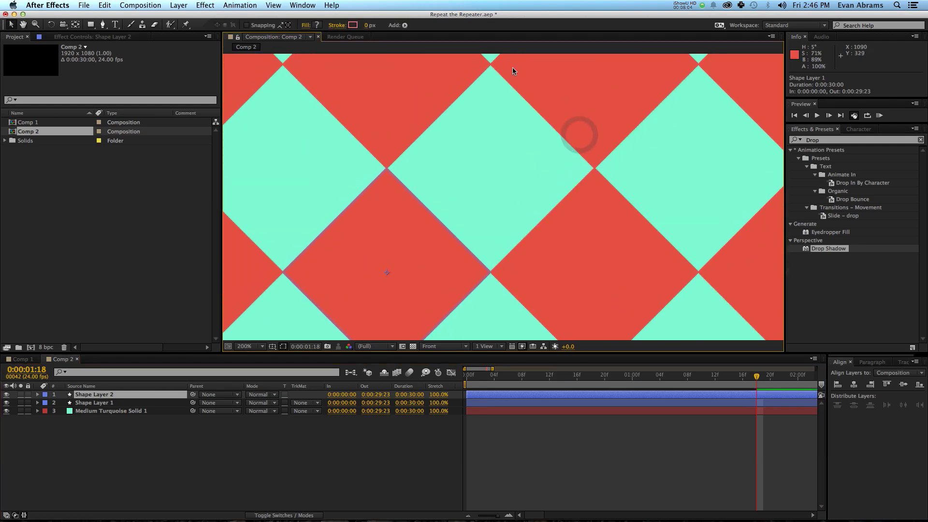
{"action": "left_click_drag", "start_coordinate": [424, 224], "coordinate": [539, 139]}
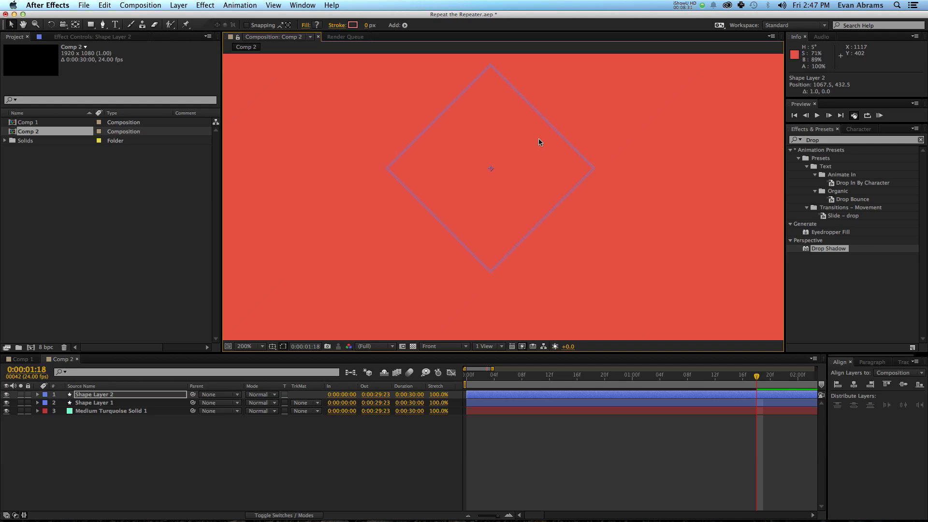
{"action": "left_click", "coordinate": [504, 404]}
{"action": "left_click", "coordinate": [509, 432]}
{"action": "scroll", "coordinate": [504, 211], "scroll_direction": "down", "scroll_amount": 6}
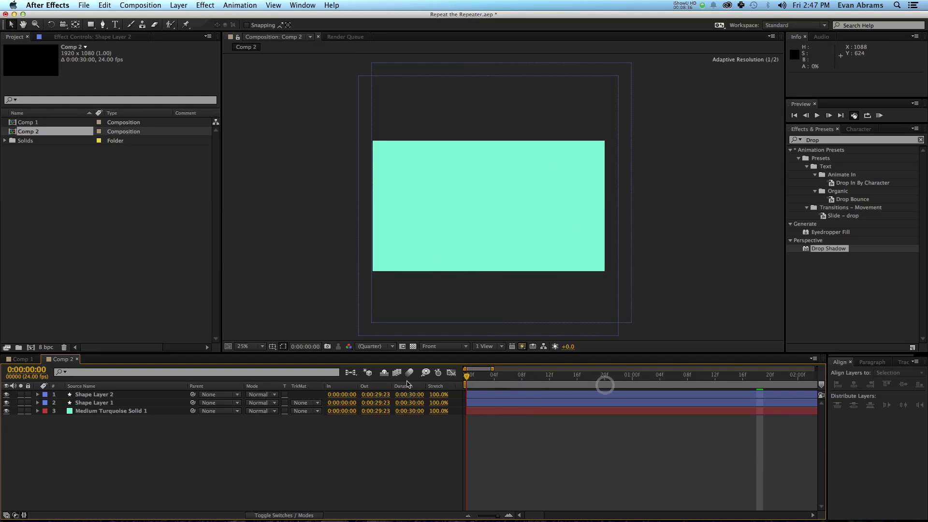
{"action": "key", "text": "Home"}
{"action": "scroll", "coordinate": [434, 230], "scroll_direction": "up", "scroll_amount": 4}
{"action": "key", "text": "space"}
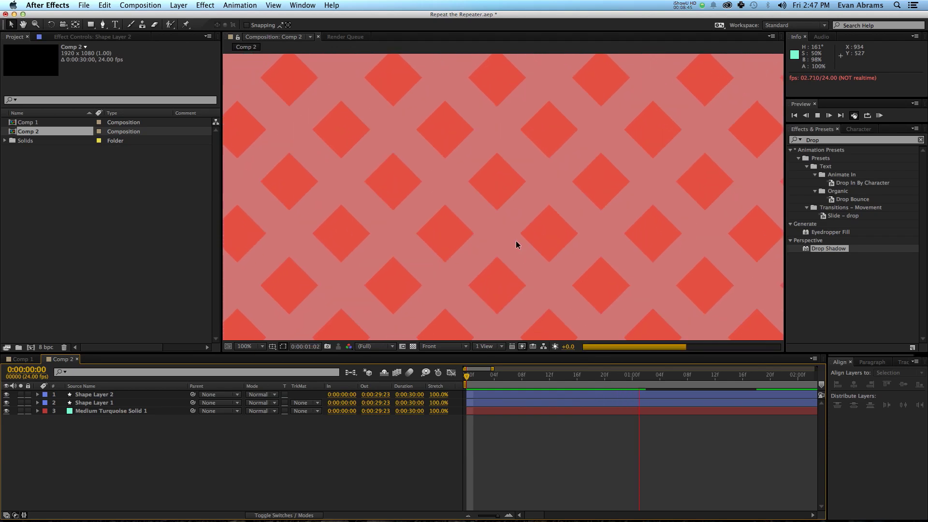
Step: Move Shape Layer 2's start to 0:00:00:03 and scrub the opening frames to check the pattern
{"action": "scroll", "coordinate": [494, 239], "scroll_direction": "down", "scroll_amount": 4}
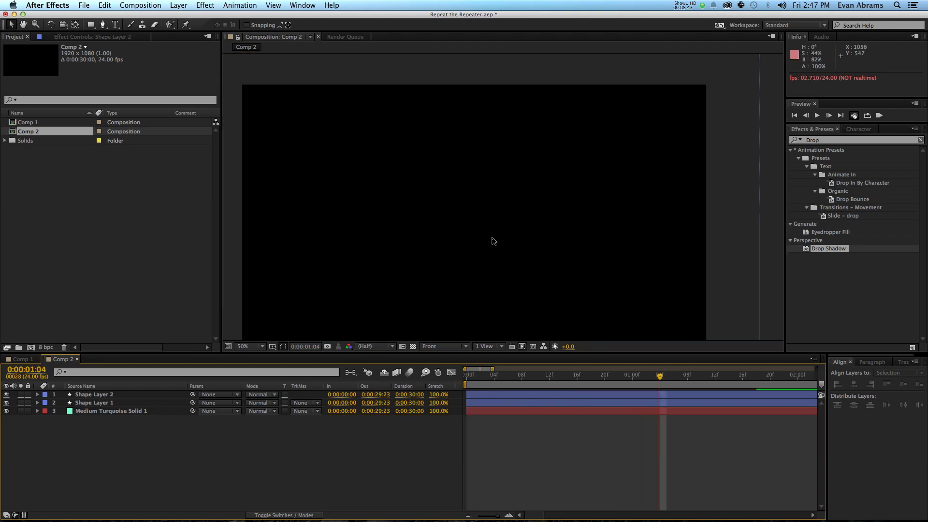
{"action": "left_click_drag", "start_coordinate": [660, 377], "coordinate": [625, 382]}
{"action": "left_click_drag", "start_coordinate": [518, 395], "coordinate": [536, 398]}
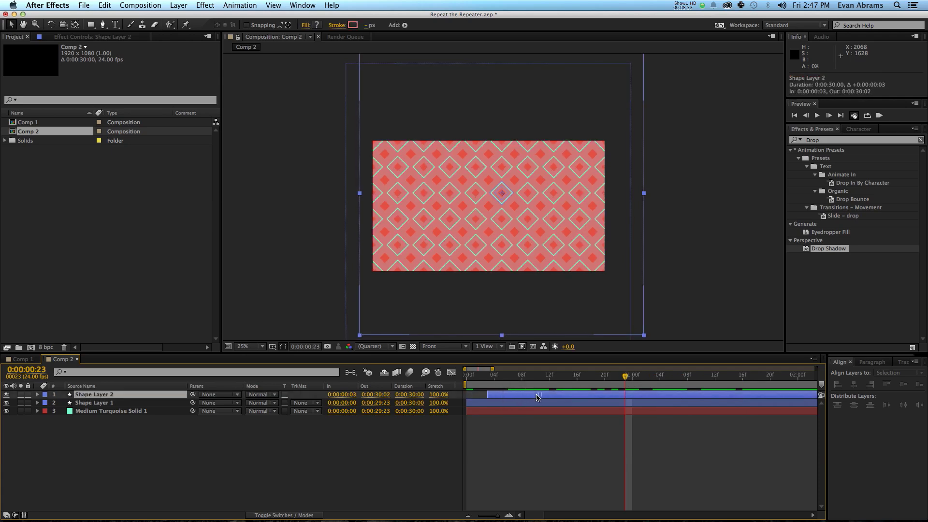
{"action": "left_click_drag", "start_coordinate": [479, 381], "coordinate": [798, 398]}
{"action": "left_click_drag", "start_coordinate": [731, 387], "coordinate": [560, 387]}
{"action": "left_click", "coordinate": [431, 305]}
{"action": "key", "text": "period"}
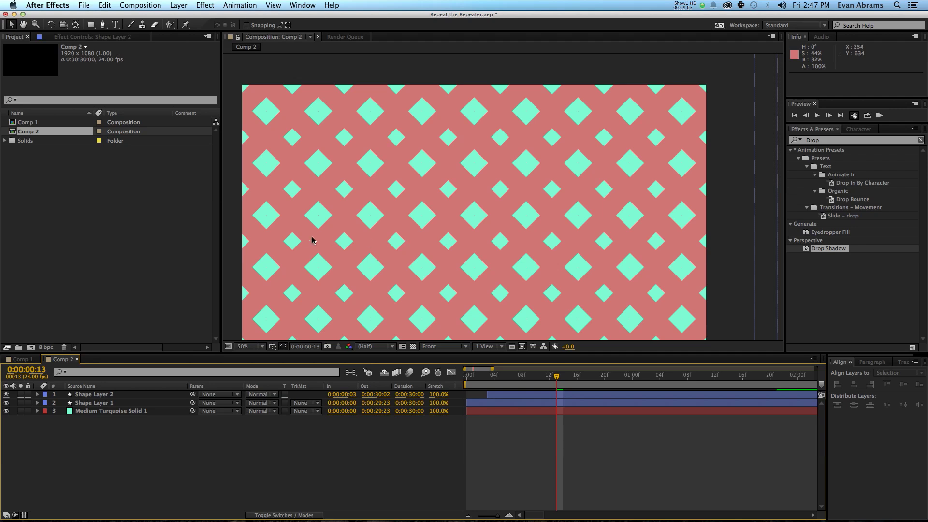
{"action": "scroll", "coordinate": [419, 225], "scroll_direction": "up", "scroll_amount": 1}
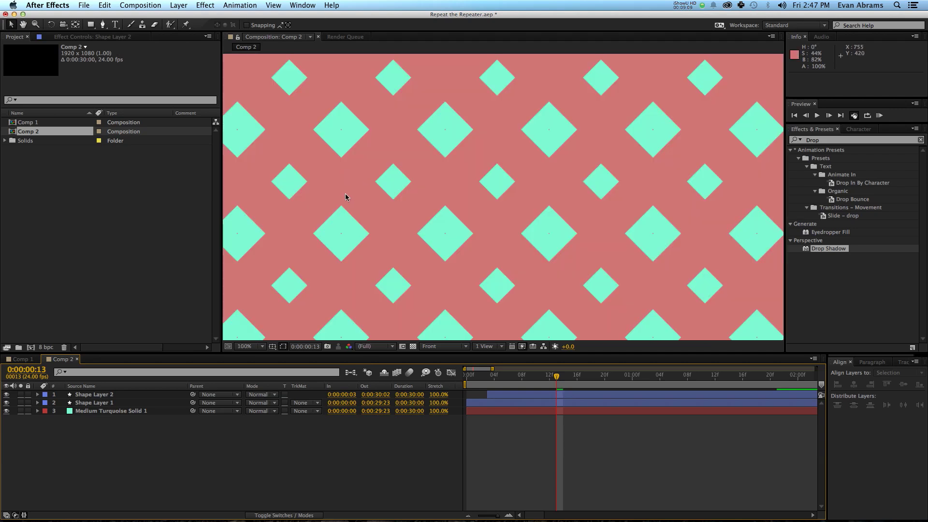
{"action": "scroll", "coordinate": [434, 216], "scroll_direction": "down", "scroll_amount": 2}
{"action": "key", "text": "space"}
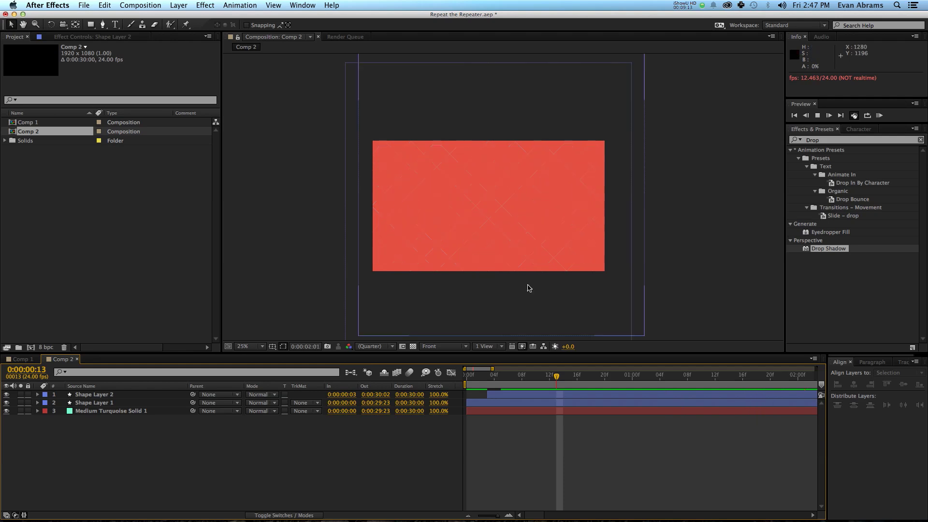
{"action": "key", "text": "space"}
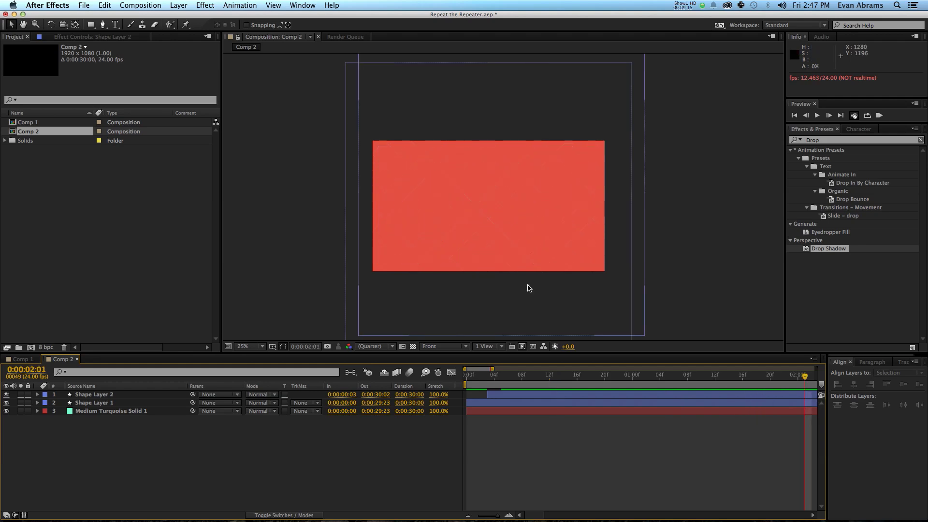
{"action": "key", "text": "space"}
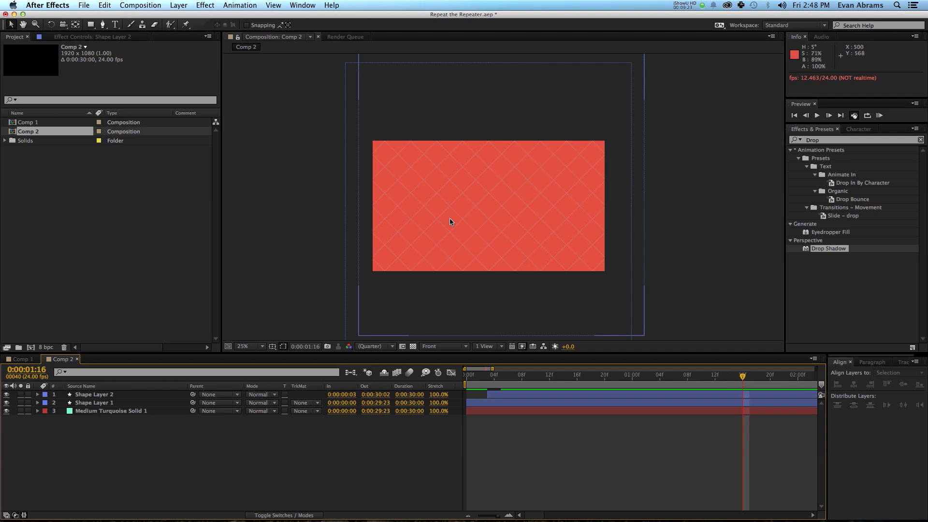
{"action": "left_click", "coordinate": [737, 381]}
{"action": "left_click_drag", "start_coordinate": [739, 383], "coordinate": [604, 380]}
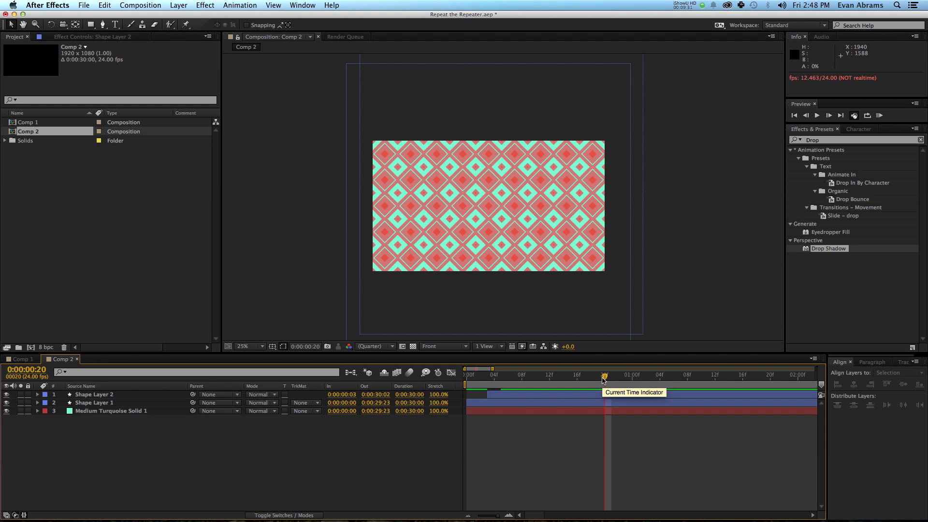
{"action": "left_click_drag", "start_coordinate": [604, 380], "coordinate": [776, 380]}
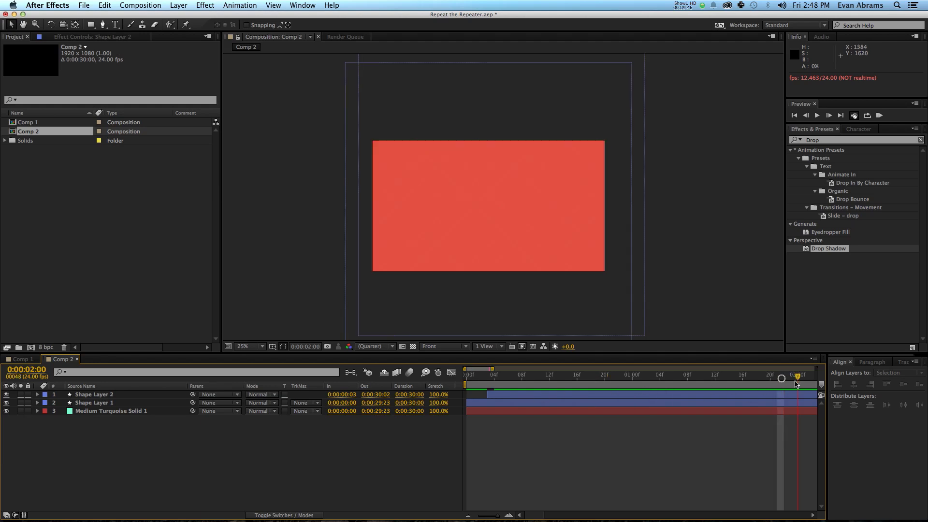
{"action": "left_click", "coordinate": [259, 427]}
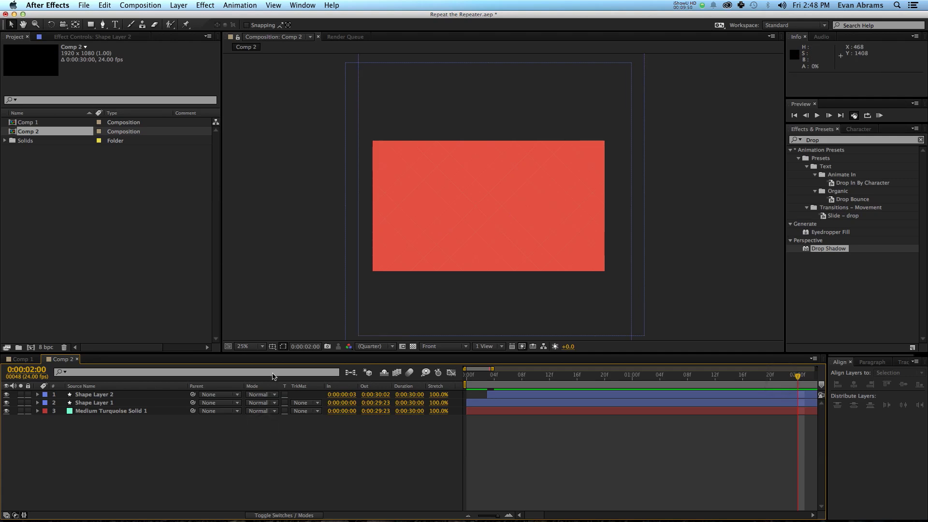
{"action": "key", "text": "period"}
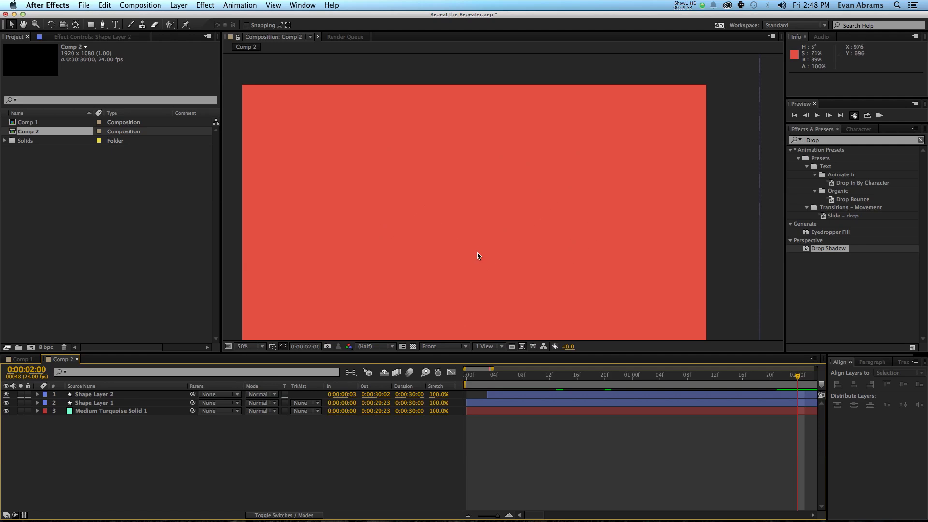
{"action": "key", "text": "comma"}
{"action": "key", "text": "comma"}
Step: Add Shape Layer 3 with a comp-sized ellipse that starts at 0:00:02:00
{"action": "left_click", "coordinate": [264, 494]}
{"action": "right_click", "coordinate": [155, 461]}
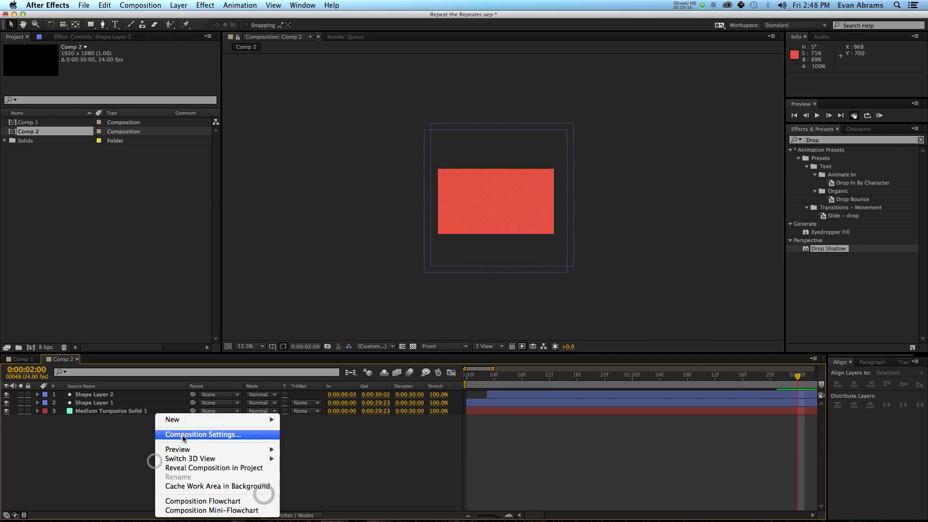
{"action": "mouse_move", "coordinate": [194, 420]}
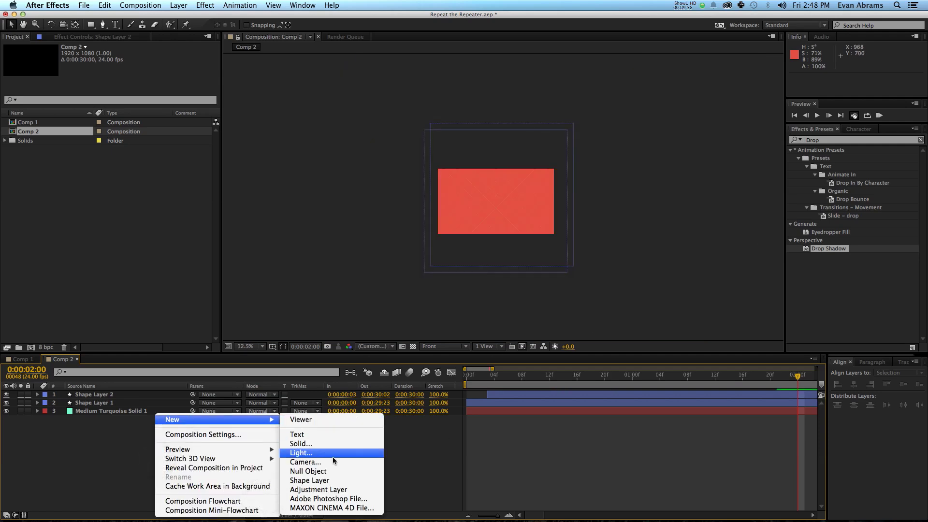
{"action": "left_click", "coordinate": [108, 31]}
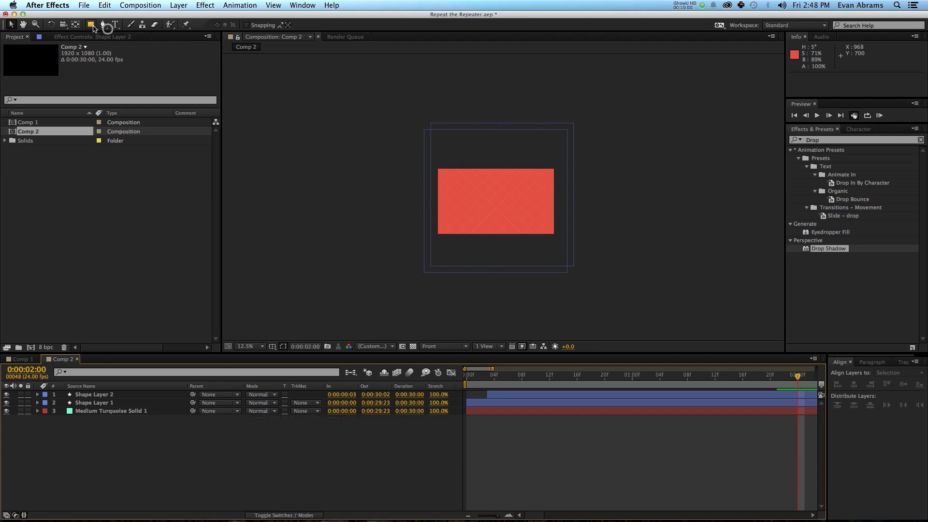
{"action": "left_click", "coordinate": [90, 24]}
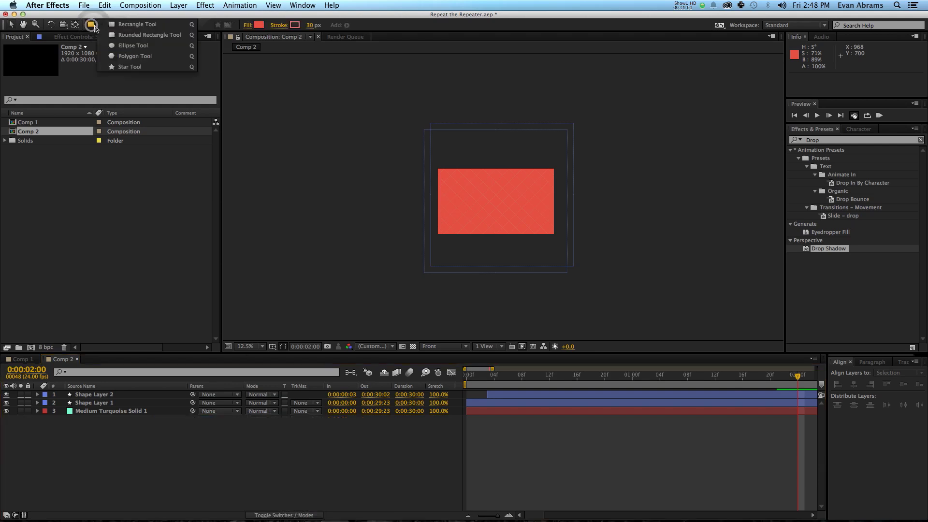
{"action": "left_click", "coordinate": [133, 45]}
{"action": "double_click", "coordinate": [92, 24]}
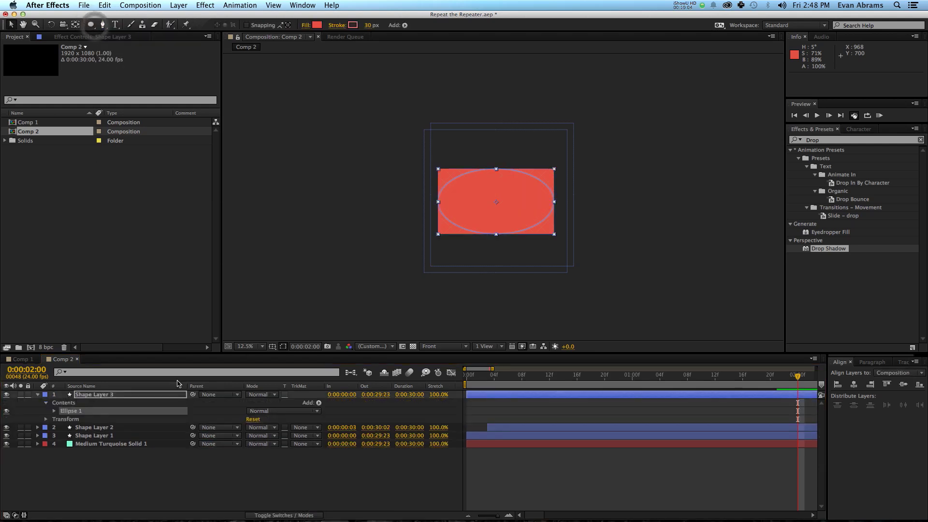
{"action": "key", "text": "bracketleft"}
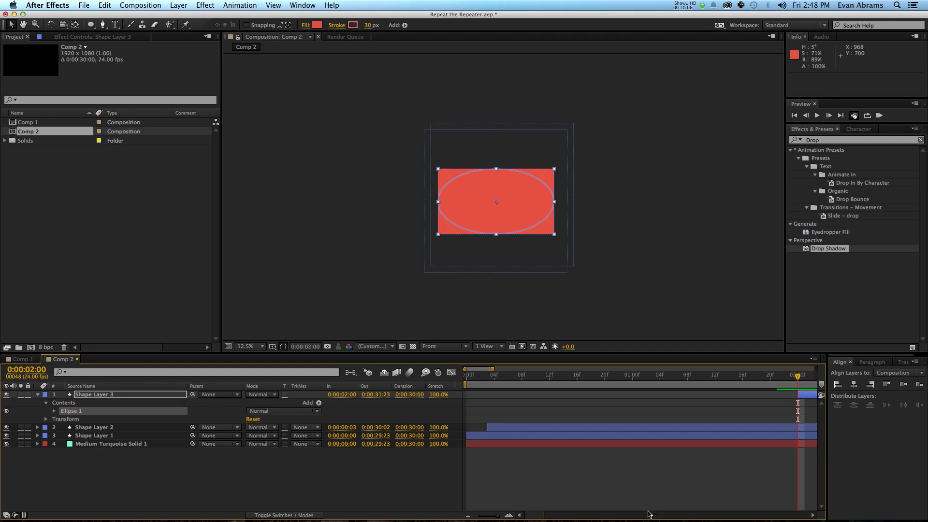
Step: Set the ellipse stroke to None and its fill to pale cream E3D9C4
{"action": "scroll", "coordinate": [720, 418], "scroll_direction": "right", "scroll_amount": 5}
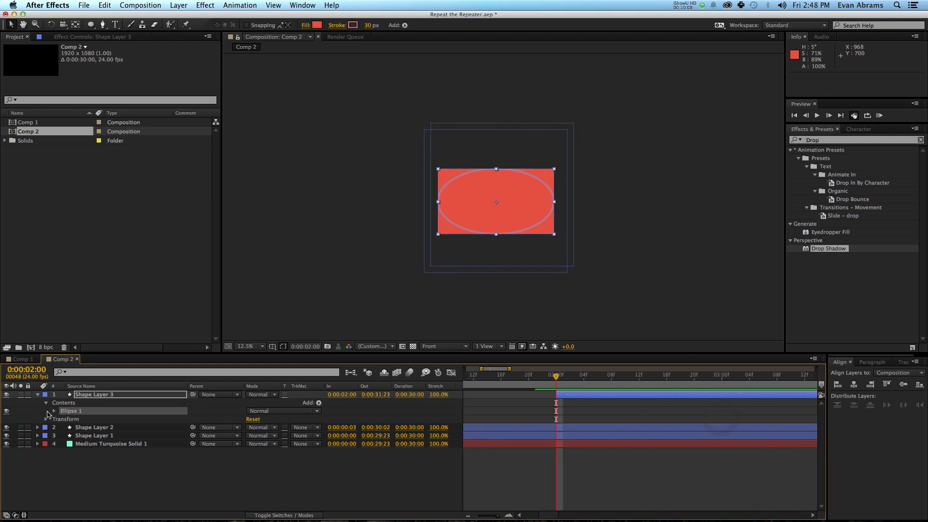
{"action": "left_click", "coordinate": [53, 411]}
{"action": "left_click", "coordinate": [63, 419]}
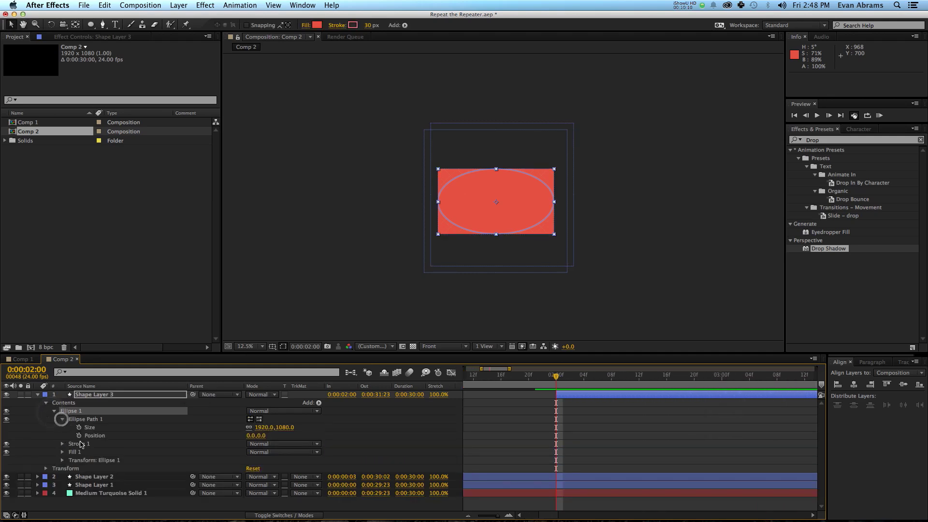
{"action": "left_click", "coordinate": [340, 26]}
{"action": "left_click", "coordinate": [416, 242]}
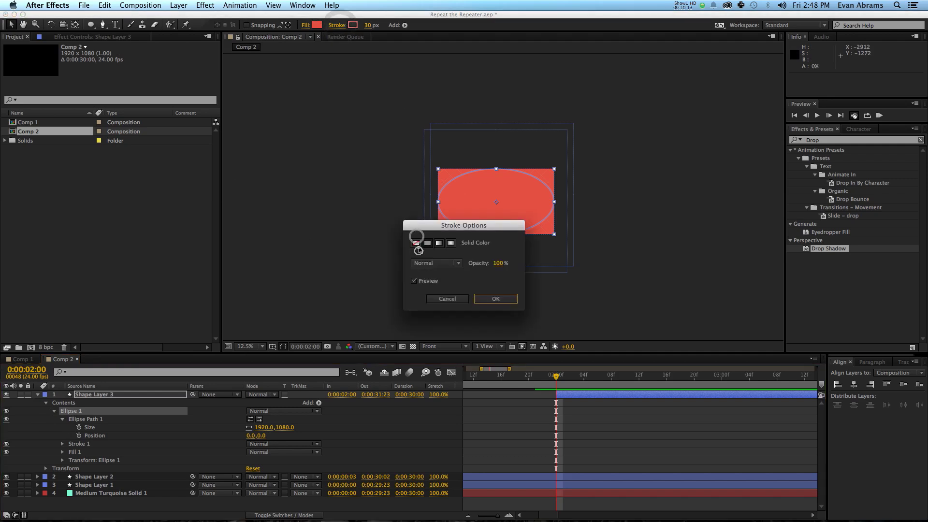
{"action": "left_click", "coordinate": [494, 296]}
{"action": "left_click", "coordinate": [316, 25]}
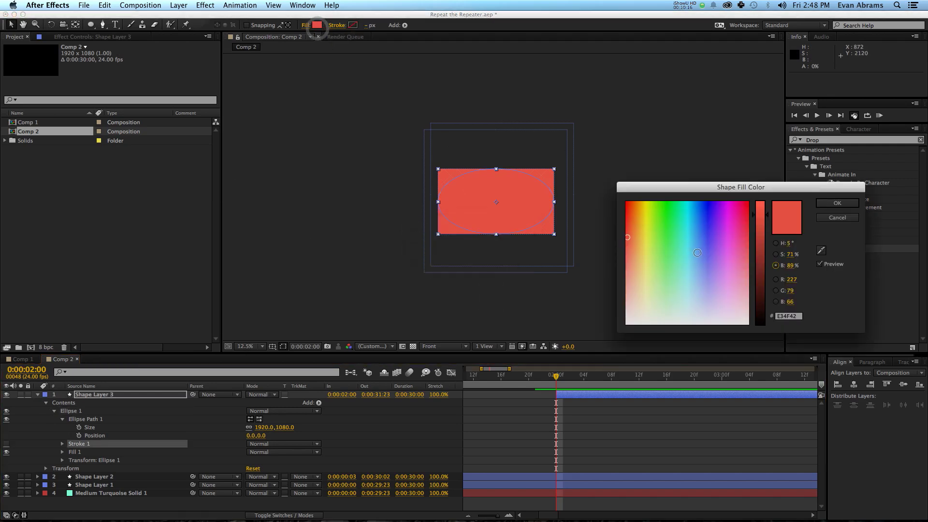
{"action": "left_click_drag", "start_coordinate": [693, 252], "coordinate": [639, 308]}
{"action": "left_click", "coordinate": [837, 203]}
{"action": "key", "text": "period"}
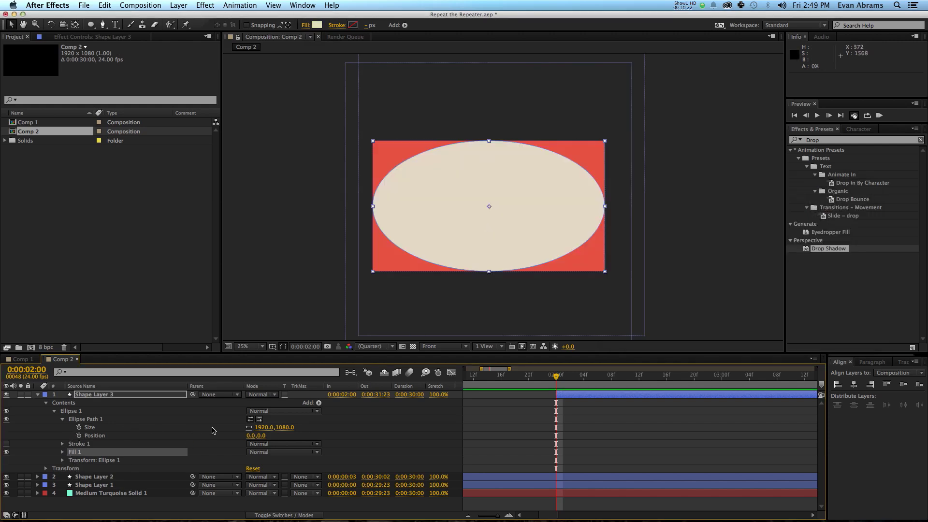
Step: Unlink the ellipse Size, set it to 0,0, and keyframe Size and Position at 2:00
{"action": "left_click", "coordinate": [249, 428]}
{"action": "left_click", "coordinate": [261, 428]}
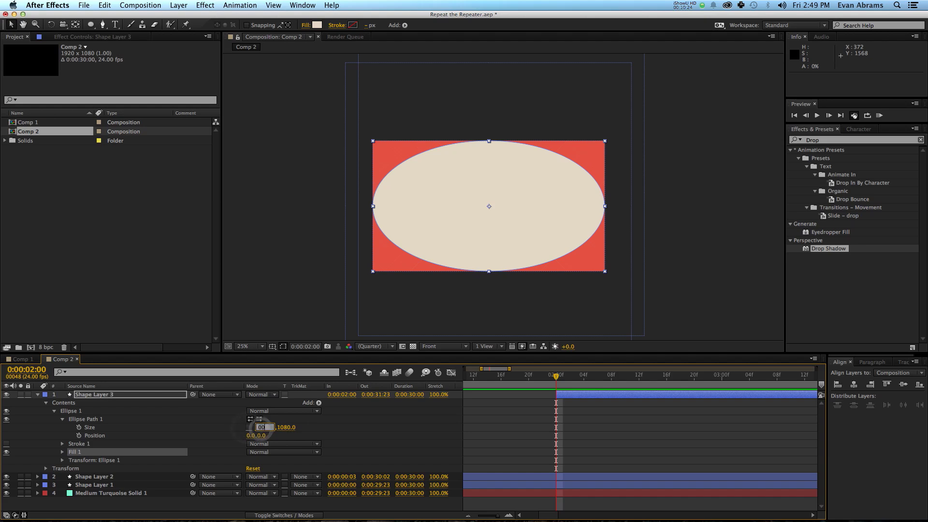
{"action": "type", "text": "00"}
{"action": "key", "text": "Tab"}
{"action": "key", "text": "Caps_Lock"}
{"action": "type", "text": "00"}
{"action": "key", "text": "Return"}
{"action": "key", "text": "Caps_Lock"}
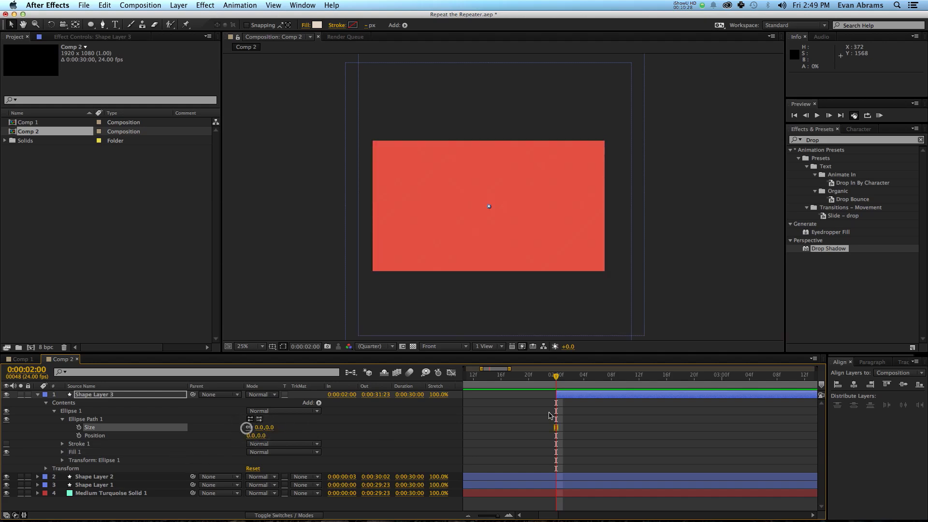
{"action": "left_click", "coordinate": [79, 435]}
{"action": "left_click", "coordinate": [79, 428]}
Step: At 3:06, set the ellipse Size to 100,100 and Position to 0,-250
{"action": "key", "text": "shift+Page_Down"}
{"action": "key", "text": "shift+Page_Down"}
{"action": "key", "text": "shift+Page_Down"}
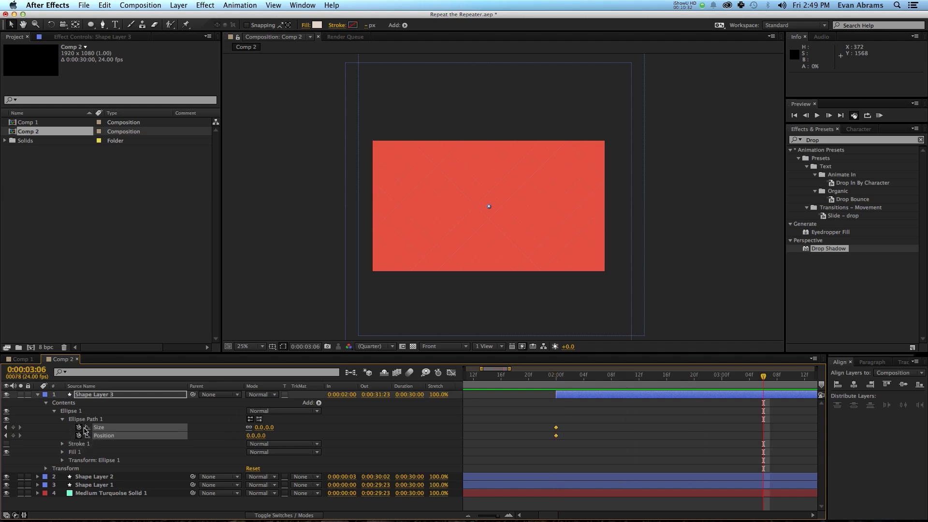
{"action": "left_click", "coordinate": [264, 428]}
{"action": "type", "text": "150"}
{"action": "key", "text": "Return"}
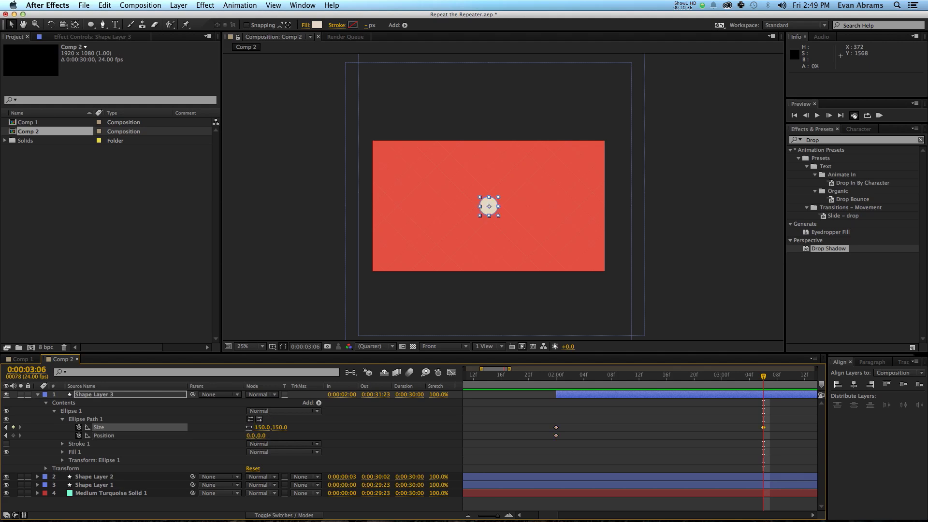
{"action": "left_click", "coordinate": [263, 429]}
{"action": "type", "text": "100"}
{"action": "key", "text": "Return"}
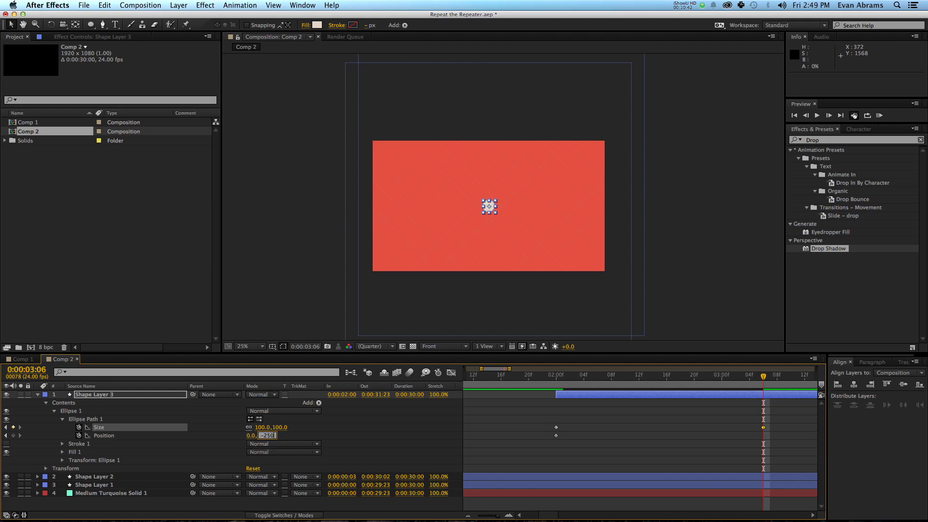
{"action": "type", "text": "-250"}
{"action": "key", "text": "Return"}
Step: Lengthen the ease into the final keyframes in the Graph Editor and preview the dot rising
{"action": "left_click_drag", "start_coordinate": [784, 434], "coordinate": [515, 445]}
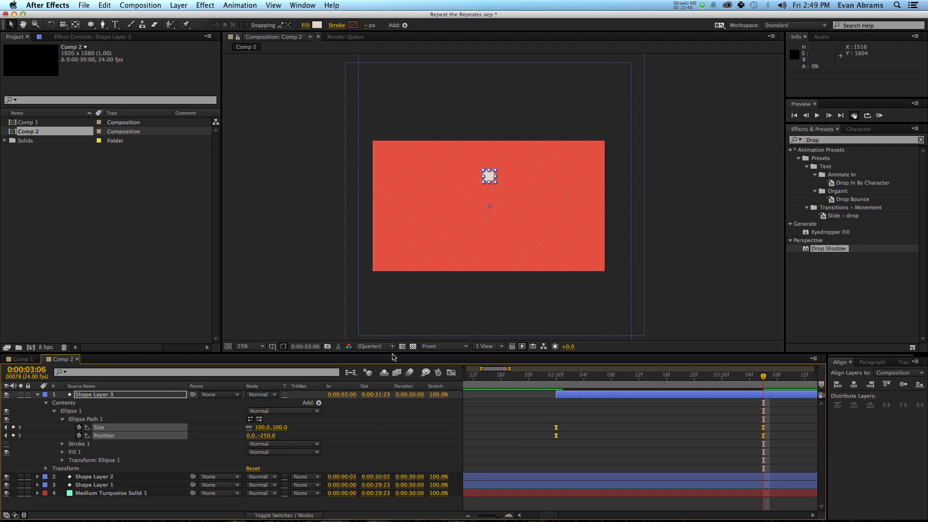
{"action": "left_click", "coordinate": [452, 374]}
{"action": "left_click", "coordinate": [777, 455]}
{"action": "left_click_drag", "start_coordinate": [730, 489], "coordinate": [660, 487]}
{"action": "left_click", "coordinate": [563, 382]}
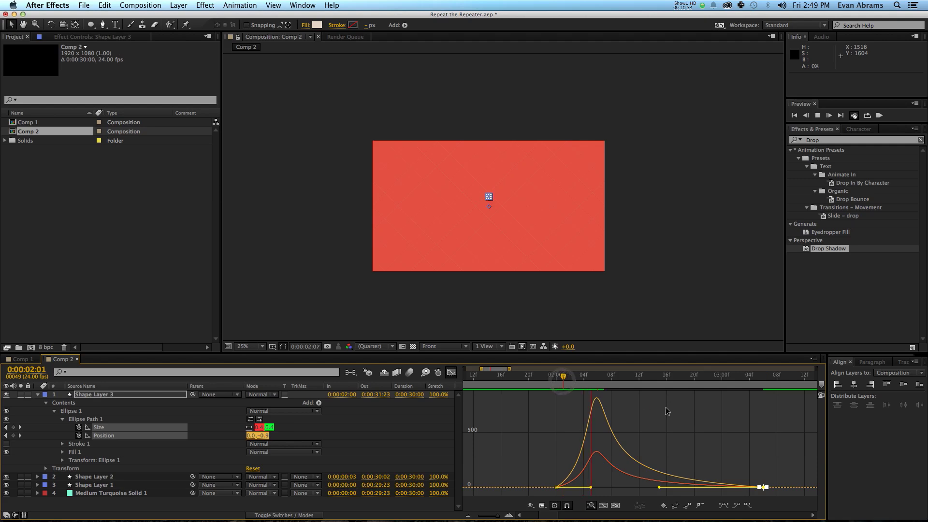
{"action": "key", "text": "space"}
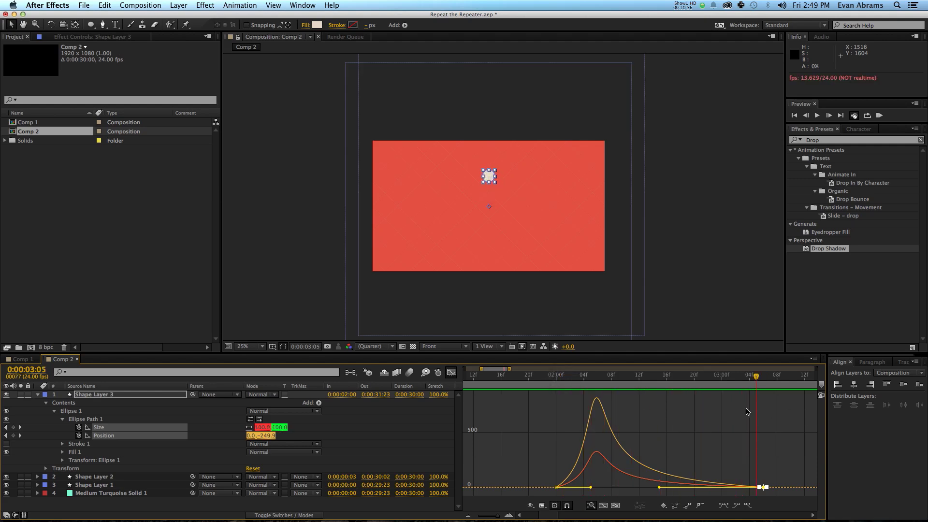
{"action": "left_click", "coordinate": [382, 429]}
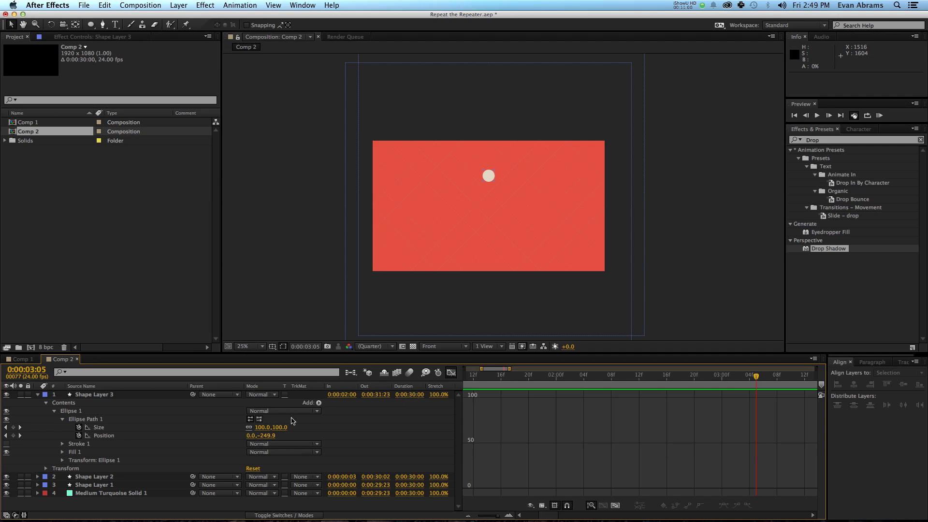
Step: Add a Repeater to Shape Layer 3 with 8 copies
{"action": "left_click", "coordinate": [319, 404]}
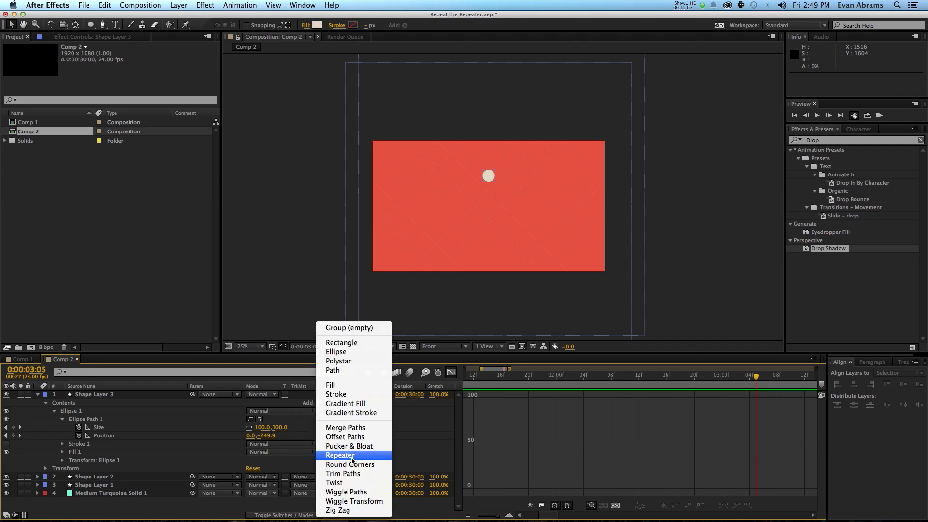
{"action": "left_click", "coordinate": [353, 456]}
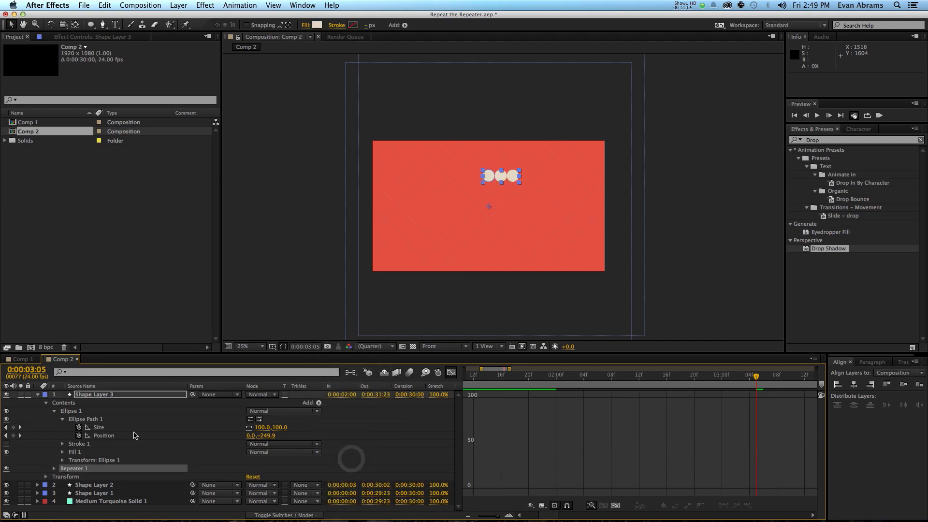
{"action": "left_click", "coordinate": [54, 469]}
{"action": "scroll", "coordinate": [54, 469], "scroll_direction": "down", "scroll_amount": 2}
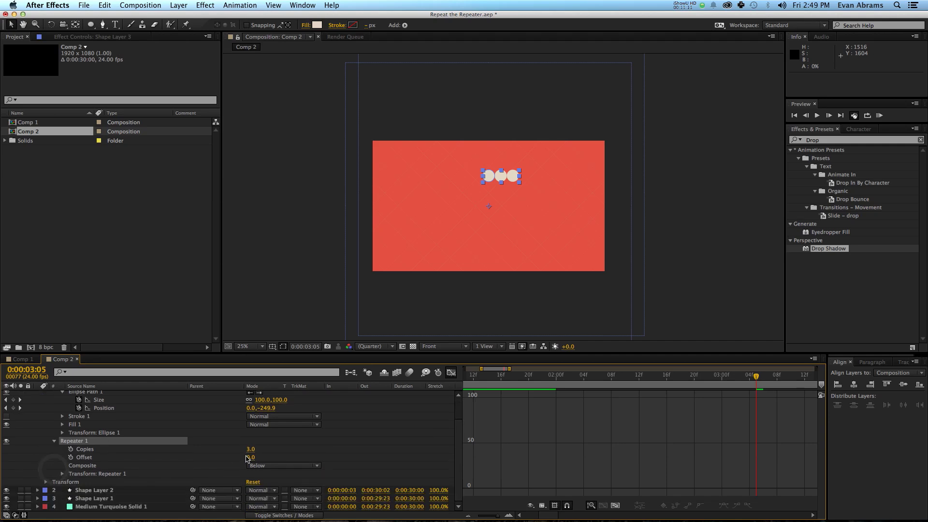
{"action": "left_click", "coordinate": [251, 449]}
{"action": "type", "text": "8"}
{"action": "left_click", "coordinate": [86, 449]}
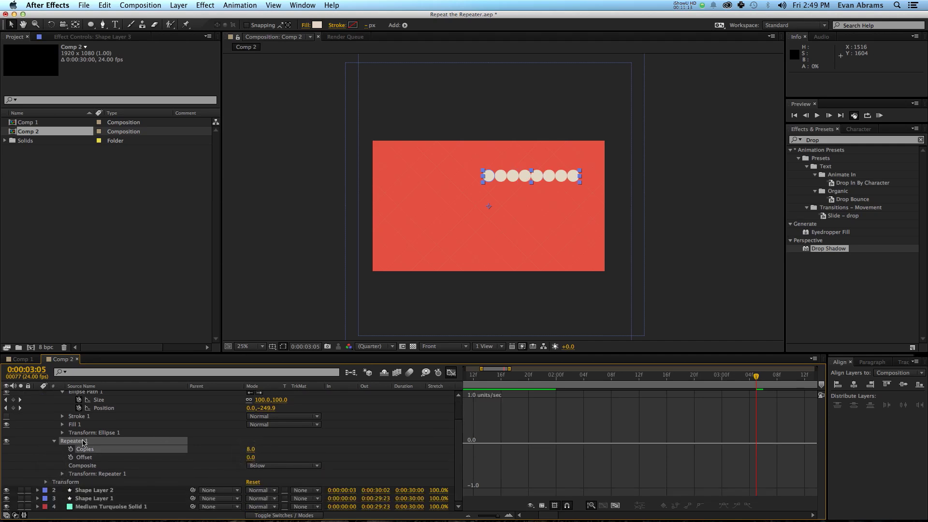
Step: Set the Repeater 1 transform Position X to 0 and Rotation to 360/8
{"action": "left_click", "coordinate": [63, 474]}
{"action": "scroll", "coordinate": [213, 481], "scroll_direction": "down", "scroll_amount": 2}
{"action": "left_click", "coordinate": [252, 466]}
{"action": "type", "text": "0"}
{"action": "key", "text": "Return"}
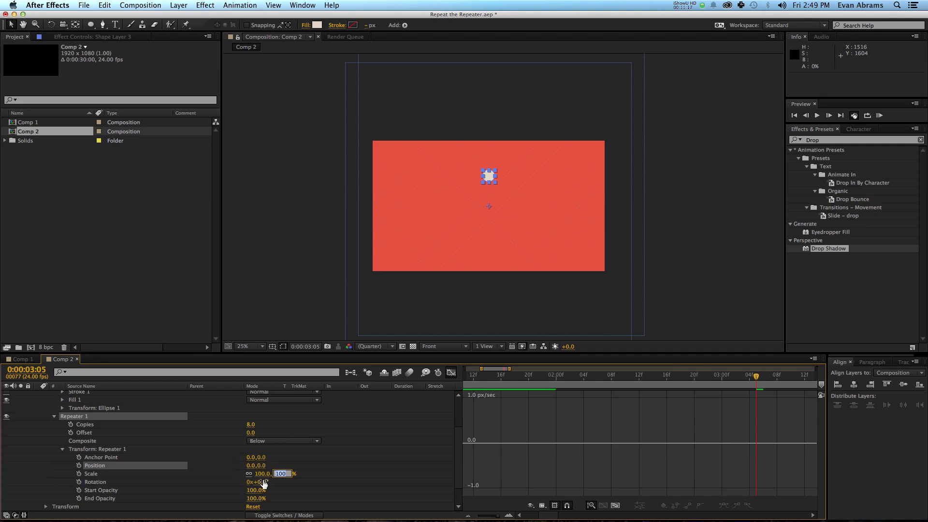
{"action": "left_click", "coordinate": [263, 482]}
{"action": "type", "text": "360/8"}
{"action": "key", "text": "Return"}
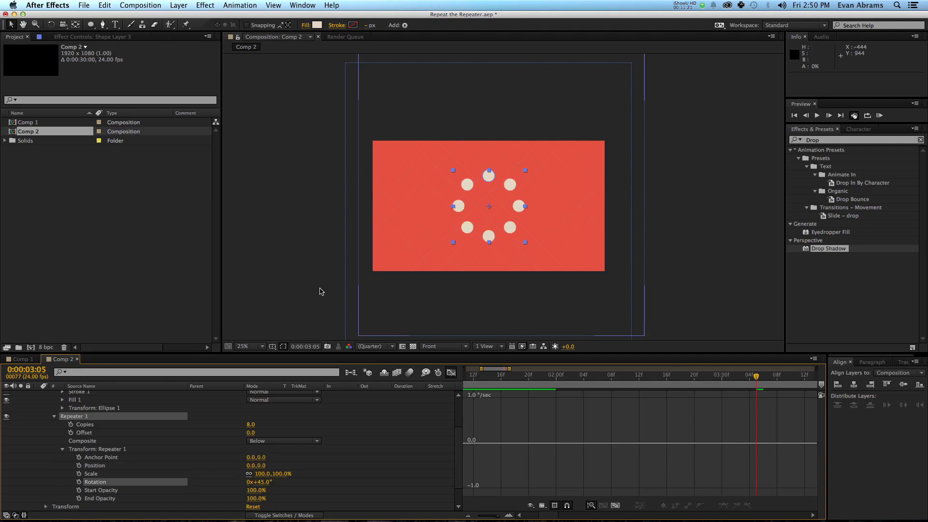
Step: Zoom the timeline out to show 0–8 s and return to where the dots start
{"action": "left_click", "coordinate": [453, 374]}
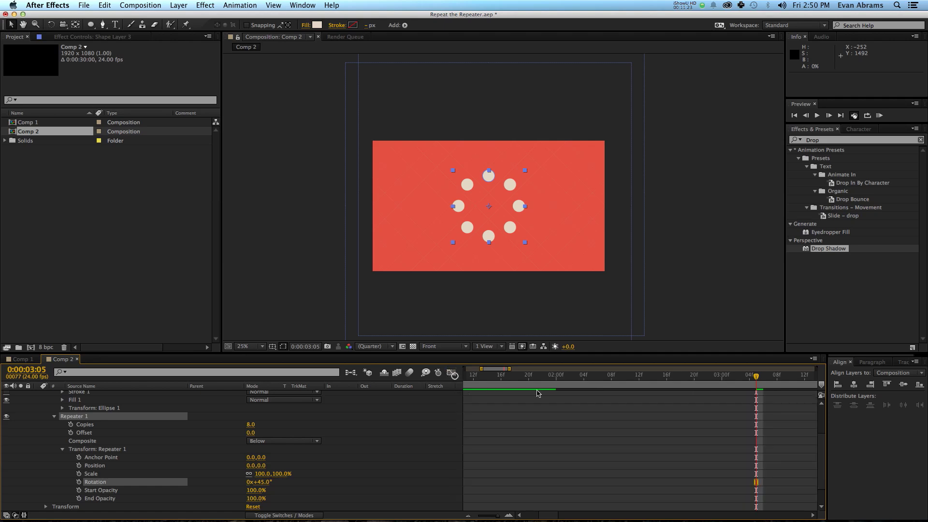
{"action": "key", "text": "minus"}
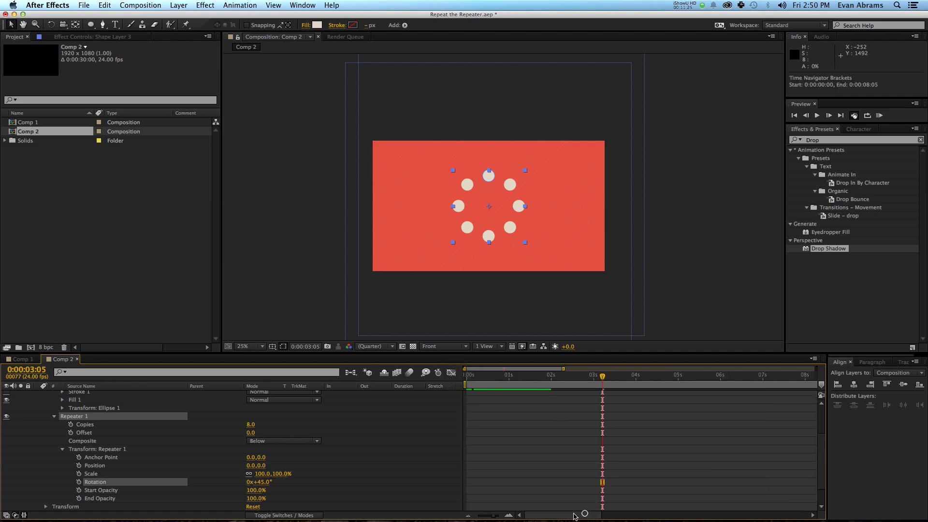
{"action": "left_click", "coordinate": [453, 374]}
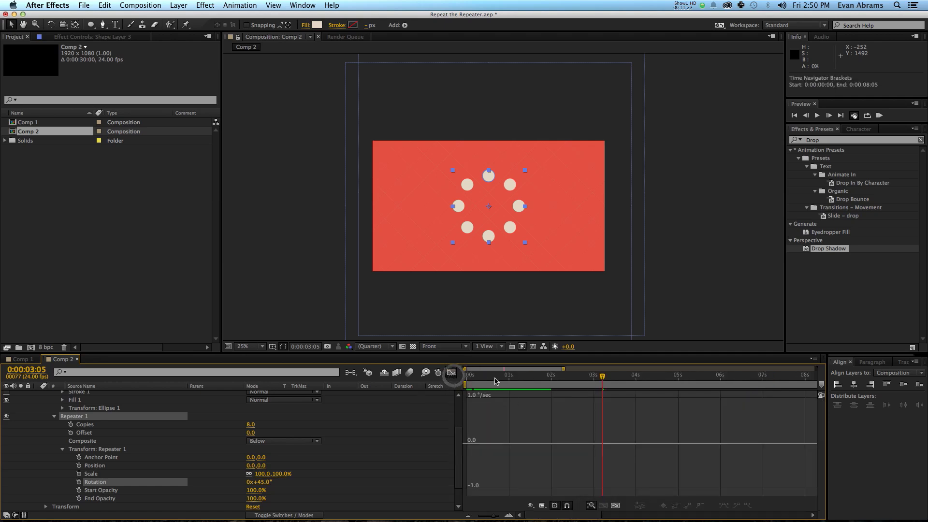
{"action": "left_click", "coordinate": [453, 374]}
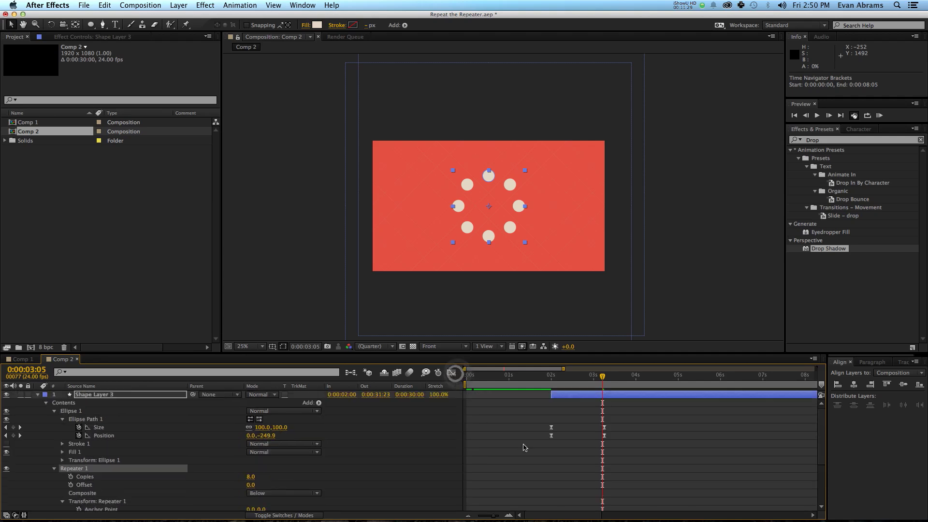
{"action": "left_click", "coordinate": [554, 381]}
Step: Add a second Repeater with 8 copies
{"action": "left_click_drag", "start_coordinate": [554, 382], "coordinate": [604, 385]}
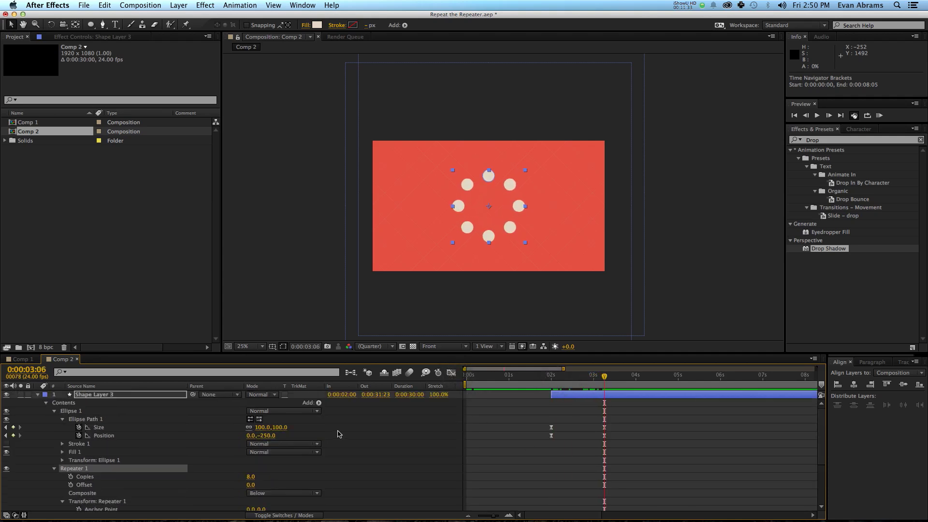
{"action": "left_click", "coordinate": [338, 434]}
{"action": "left_click", "coordinate": [318, 404]}
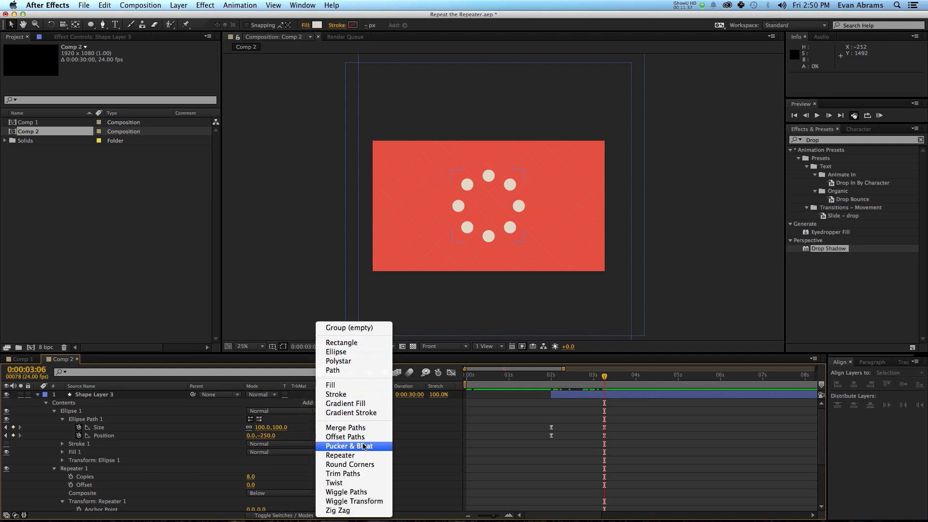
{"action": "left_click", "coordinate": [350, 457]}
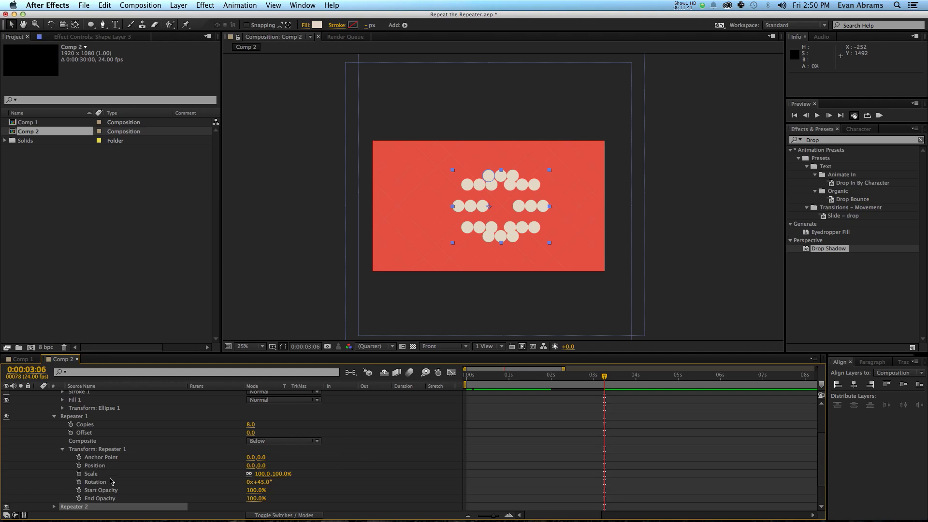
{"action": "scroll", "coordinate": [81, 484], "scroll_direction": "down", "scroll_amount": 1}
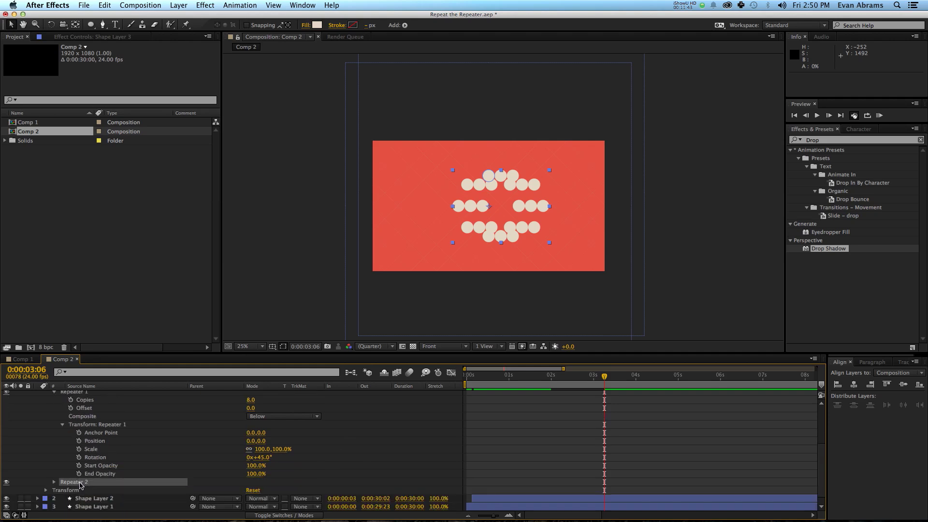
{"action": "left_click", "coordinate": [54, 482]}
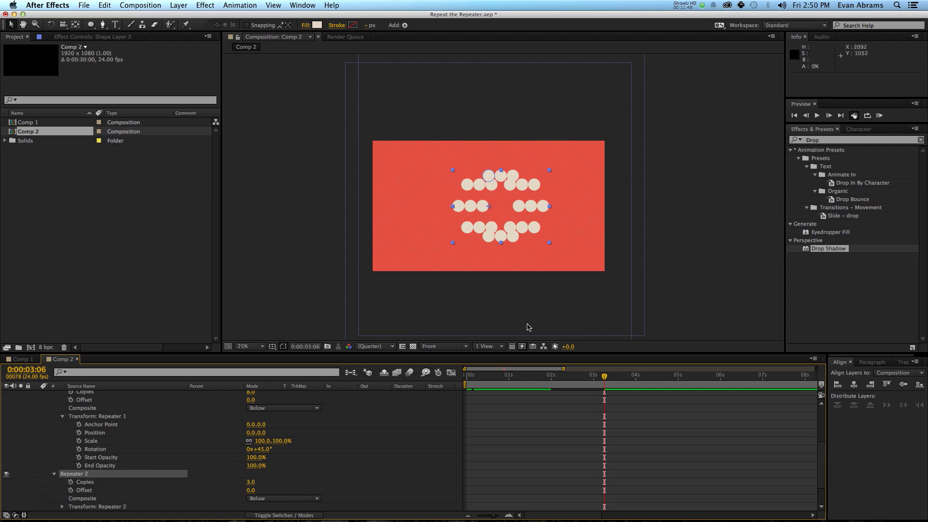
{"action": "left_click", "coordinate": [251, 483]}
{"action": "type", "text": "8"}
{"action": "key", "text": "Return"}
Step: Set Repeater 2's transform Position offset to 0
{"action": "scroll", "coordinate": [197, 487], "scroll_direction": "down", "scroll_amount": 2}
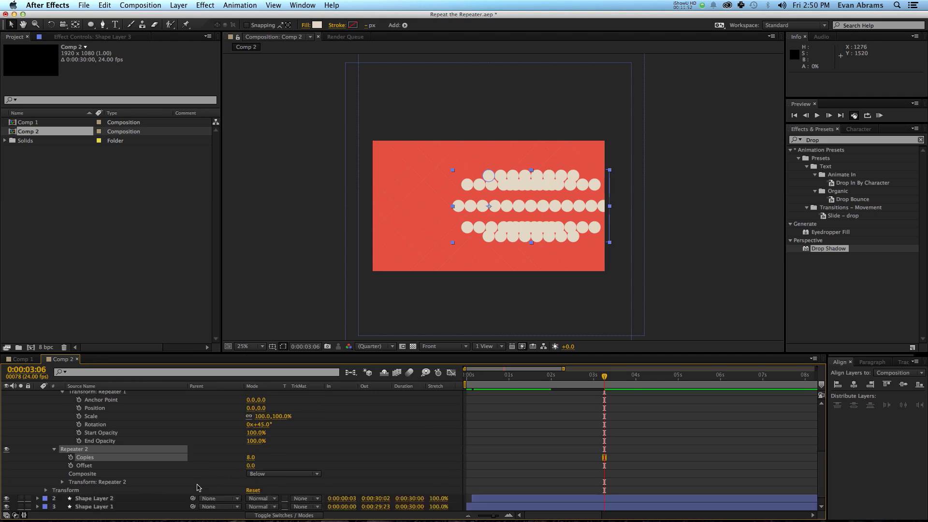
{"action": "left_click", "coordinate": [62, 482]}
{"action": "scroll", "coordinate": [62, 485], "scroll_direction": "down", "scroll_amount": 2}
{"action": "left_click", "coordinate": [254, 474]}
{"action": "type", "text": "0"}
{"action": "key", "text": "Return"}
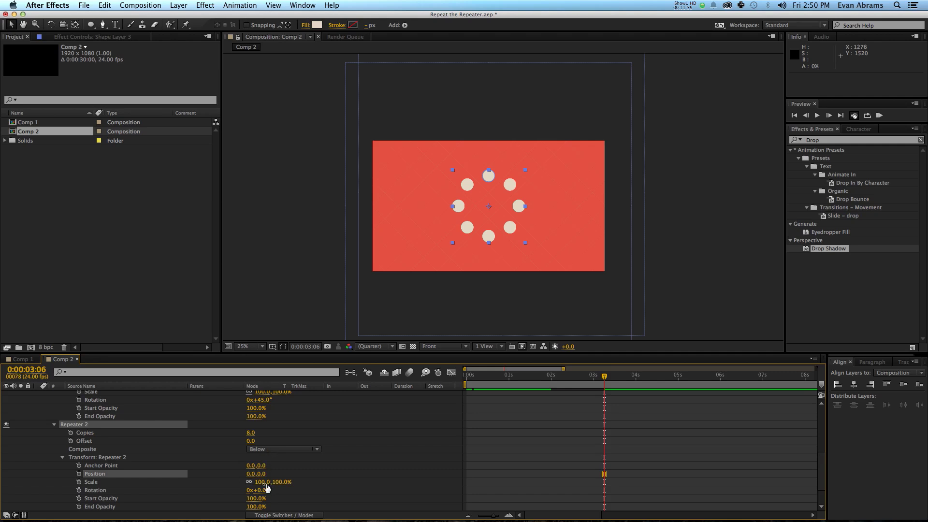
Step: Scrub Repeater 2 Scale to 74% and Rotation to 15° to twist the dots into a spiral
{"action": "left_click_drag", "start_coordinate": [262, 487], "coordinate": [251, 482]}
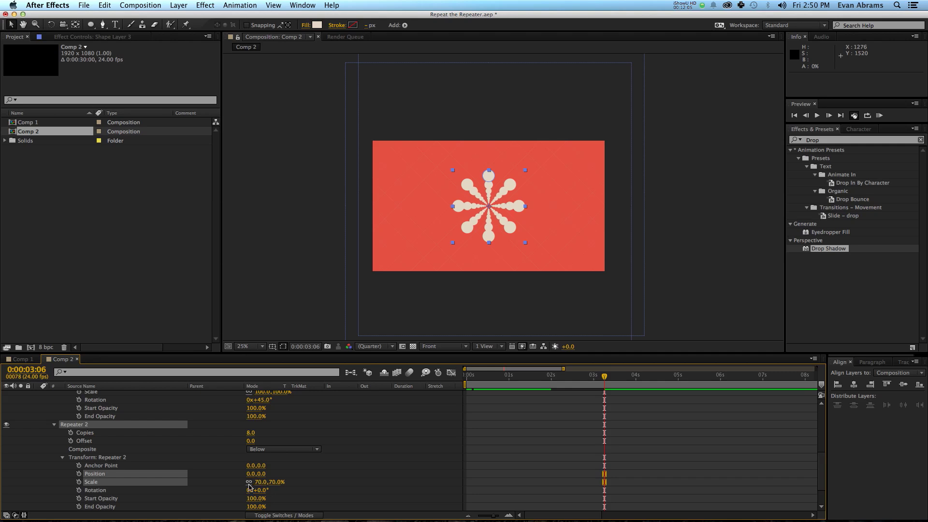
{"action": "left_click_drag", "start_coordinate": [249, 484], "coordinate": [247, 484]}
{"action": "key", "text": "period"}
{"action": "key", "text": "period"}
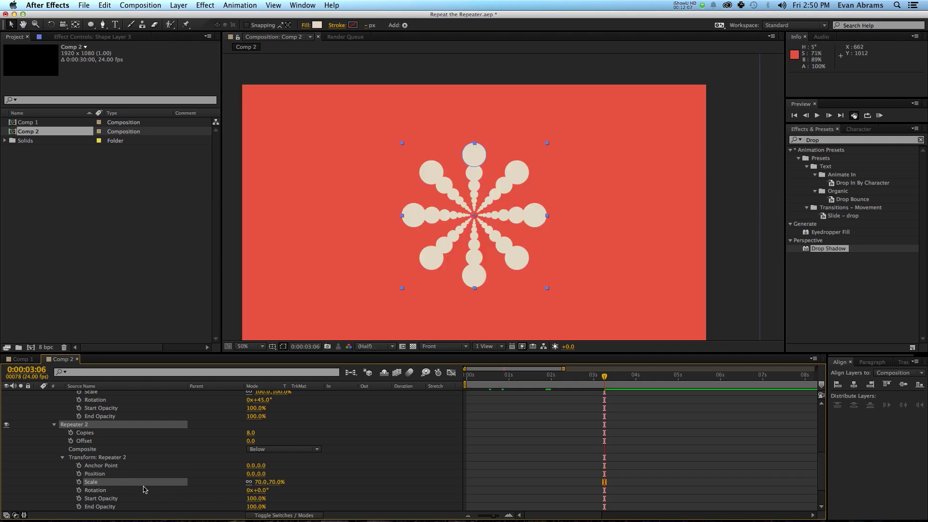
{"action": "left_click", "coordinate": [130, 483]}
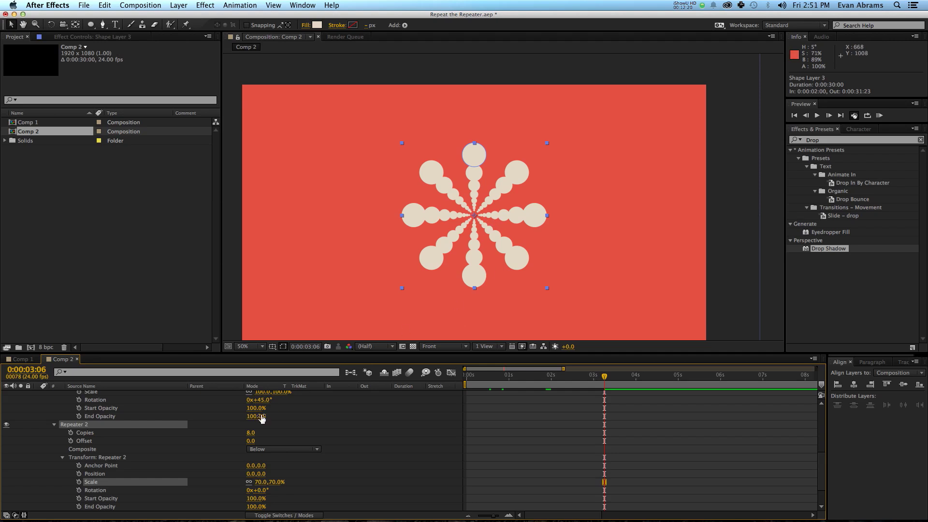
{"action": "left_click", "coordinate": [347, 434]}
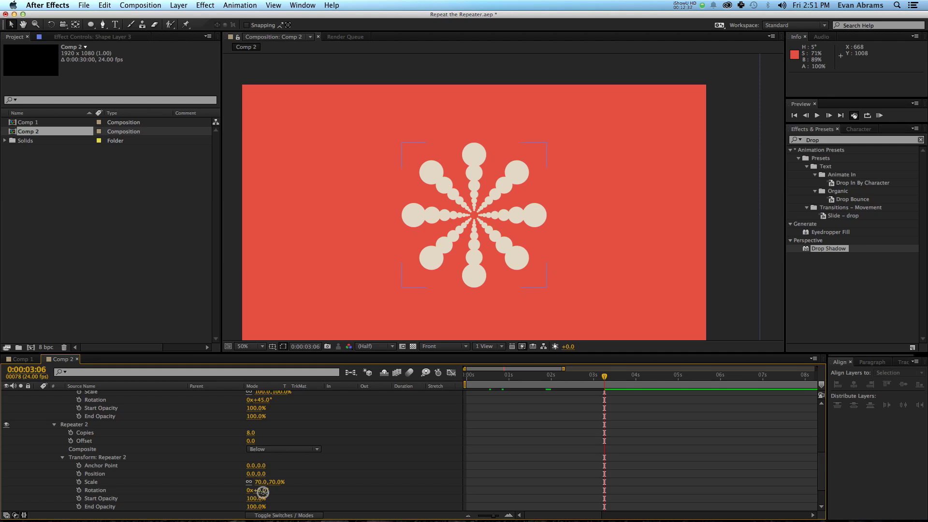
{"action": "left_click_drag", "start_coordinate": [263, 492], "coordinate": [266, 483]}
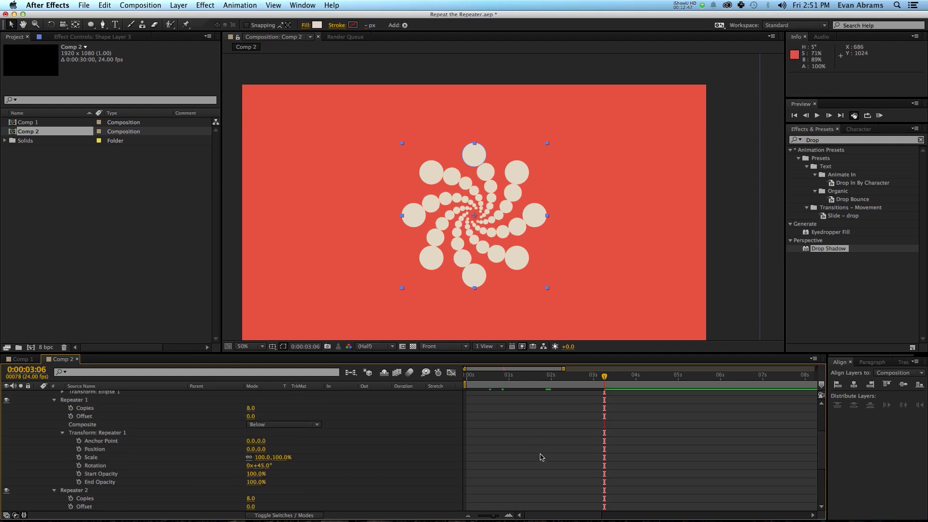
{"action": "scroll", "coordinate": [598, 430], "scroll_direction": "down", "scroll_amount": 3}
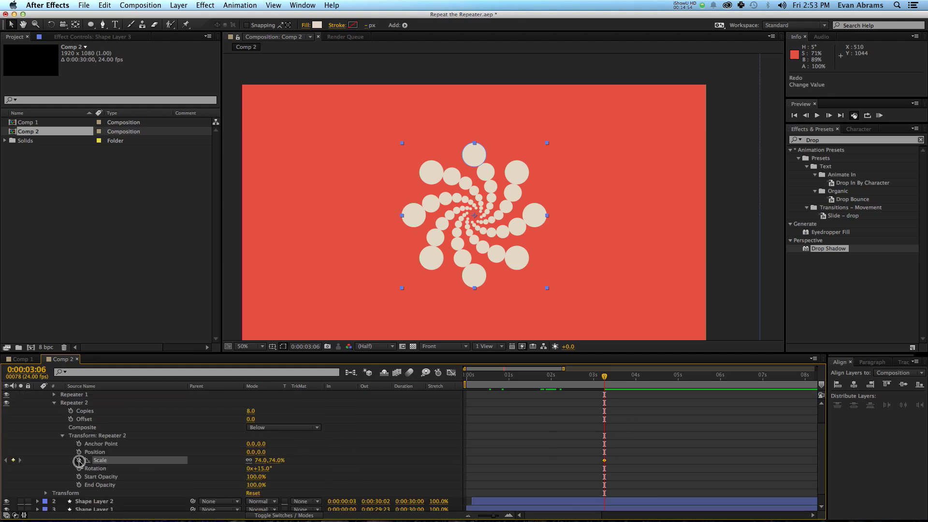
Step: Keyframe Repeater 2 Scale and Rotation at 3:06, then set 100% and 0° at 2:00
{"action": "left_click", "coordinate": [79, 460]}
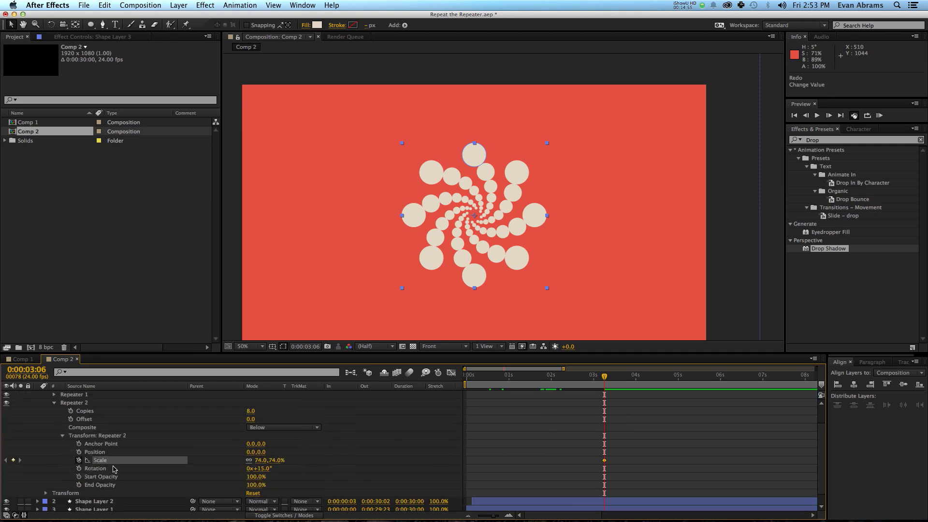
{"action": "left_click", "coordinate": [79, 468]}
{"action": "scroll", "coordinate": [576, 454], "scroll_direction": "up", "scroll_amount": 3}
{"action": "left_click", "coordinate": [552, 380]}
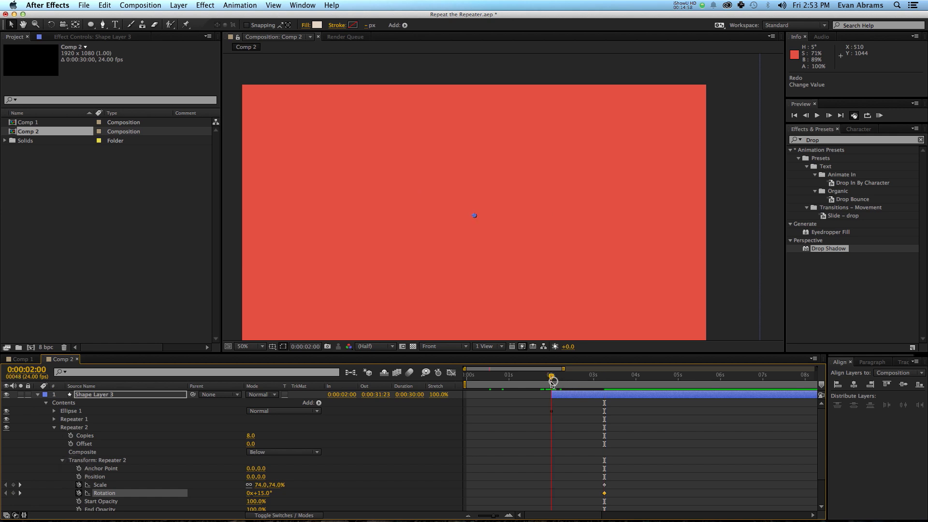
{"action": "scroll", "coordinate": [513, 458], "scroll_direction": "down", "scroll_amount": 2}
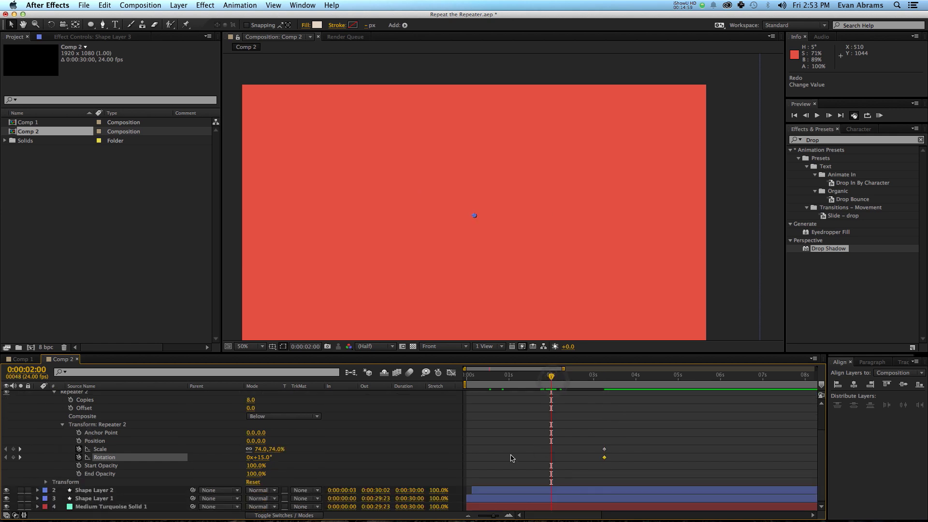
{"action": "left_click", "coordinate": [261, 449]}
{"action": "type", "text": "100"}
{"action": "key", "text": "Tab"}
{"action": "key", "text": "Tab"}
{"action": "key", "text": "Tab"}
{"action": "type", "text": "0"}
{"action": "key", "text": "Return"}
{"action": "key", "text": "KP_0"}
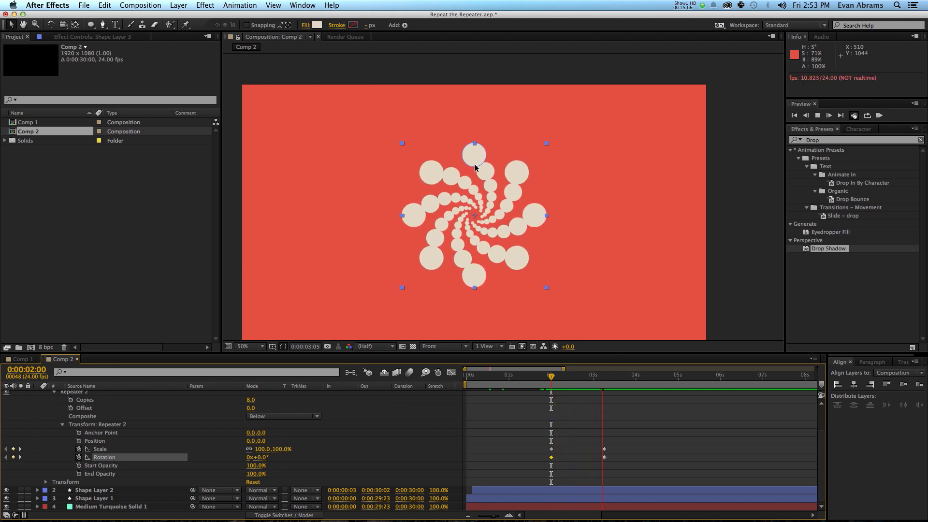
{"action": "key", "text": "space"}
Step: Give the Repeater 2 scale and rotation keyframes a sharp ease in the Graph Editor
{"action": "left_click_drag", "start_coordinate": [631, 445], "coordinate": [520, 463]}
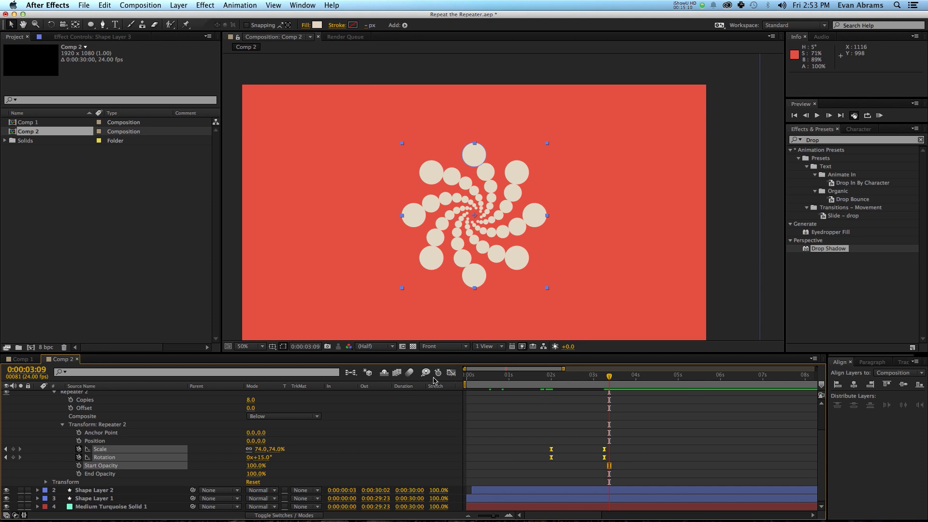
{"action": "left_click", "coordinate": [451, 374]}
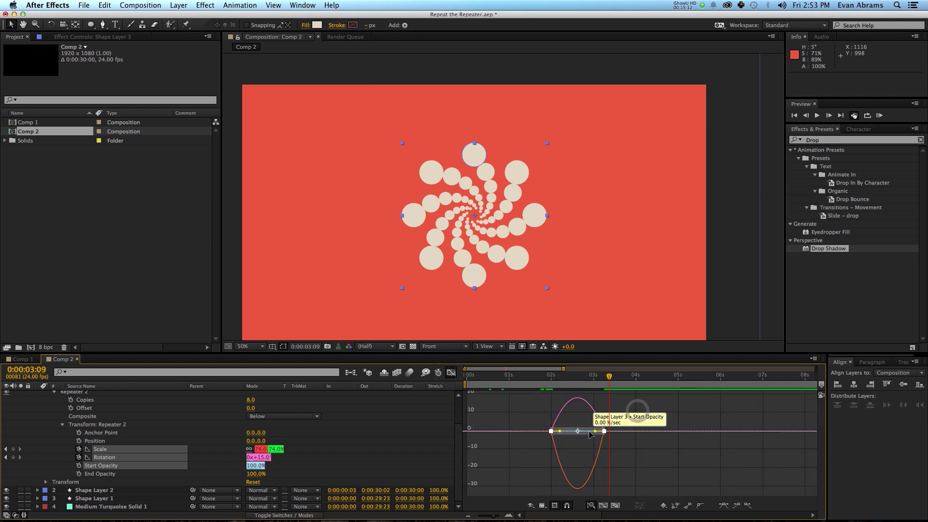
{"action": "mouse_move", "coordinate": [597, 433]}
{"action": "left_mouse_down"}
{"action": "mouse_move", "coordinate": [580, 430]}
{"action": "mouse_move", "coordinate": [591, 429]}
{"action": "left_mouse_up"}
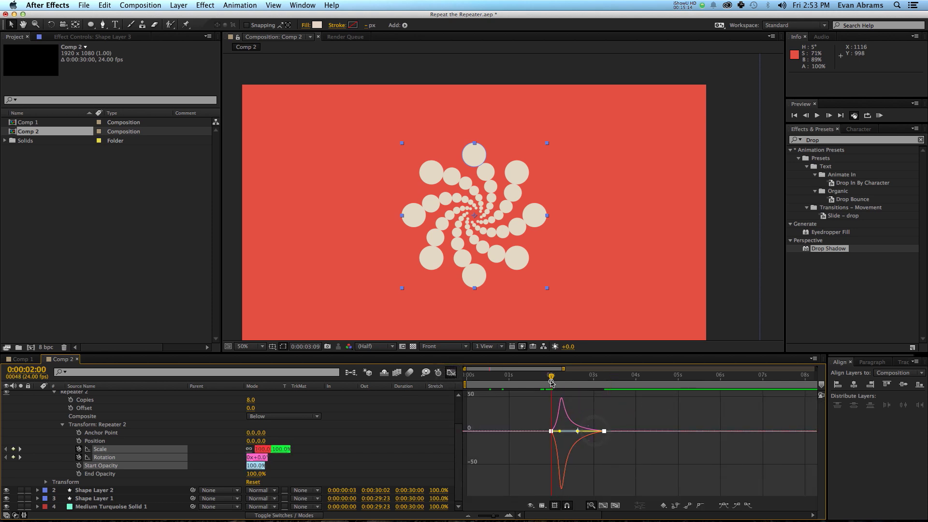
{"action": "left_click", "coordinate": [551, 382]}
{"action": "key", "text": "space"}
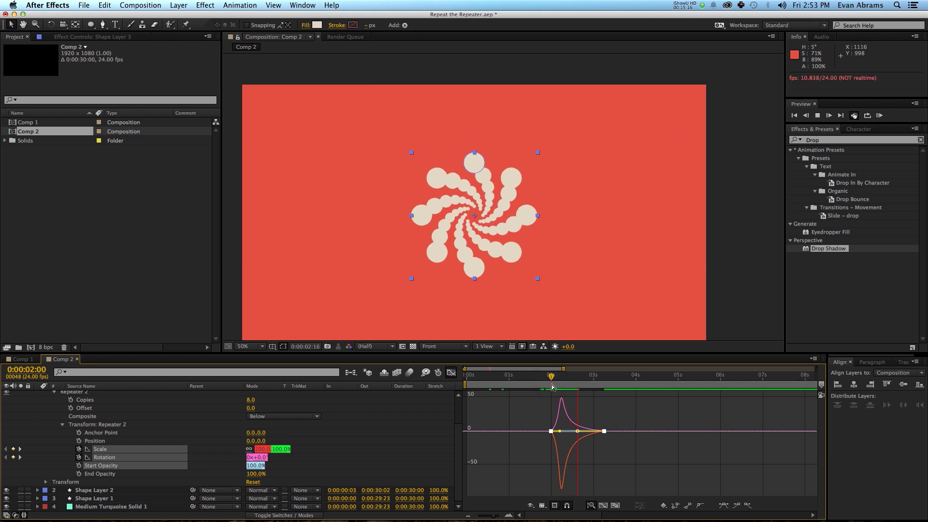
{"action": "left_click", "coordinate": [342, 434]}
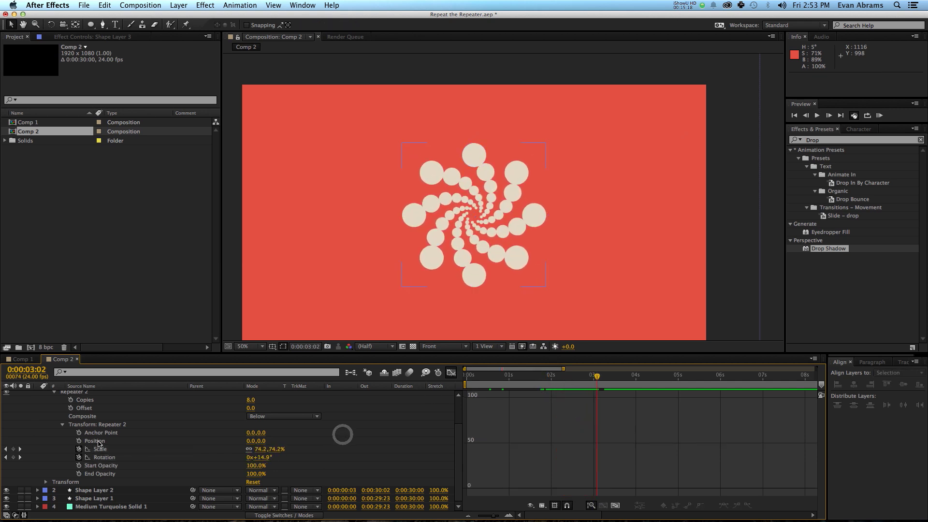
Step: Set Repeater 2 End Opacity to 0% and preview from about 1:12
{"action": "left_click_drag", "start_coordinate": [250, 474], "coordinate": [245, 474]}
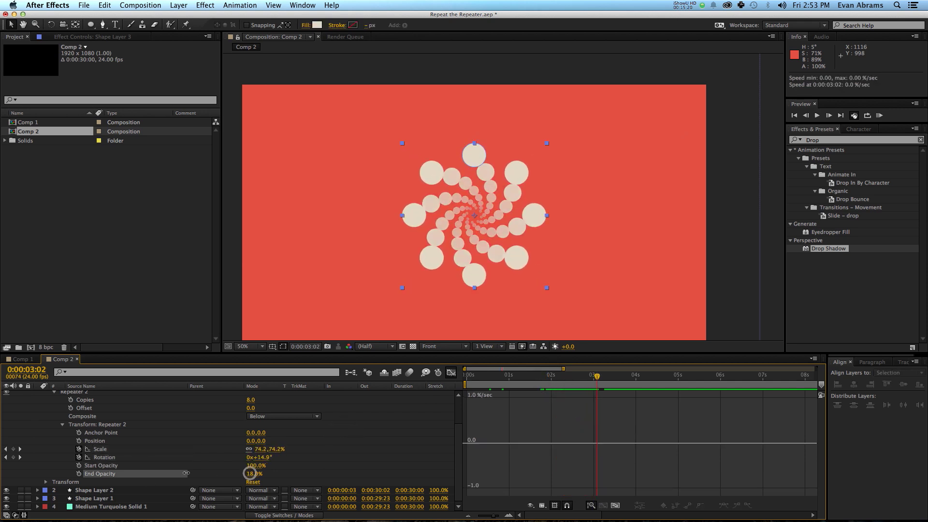
{"action": "left_click", "coordinate": [528, 372]}
{"action": "key", "text": "space"}
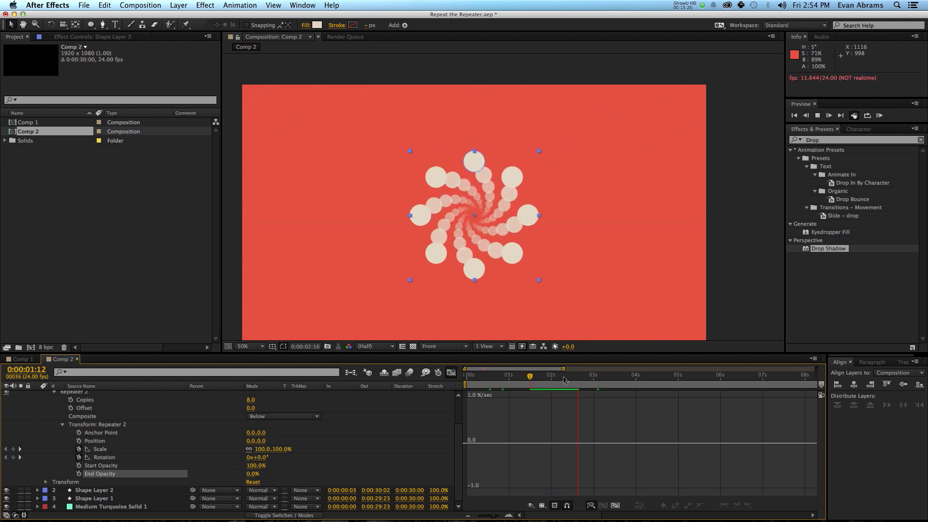
Step: Keyframe Shape Layer 3's Rotation at -90° at 3:06 and 0° at 2:00
{"action": "left_click", "coordinate": [452, 372]}
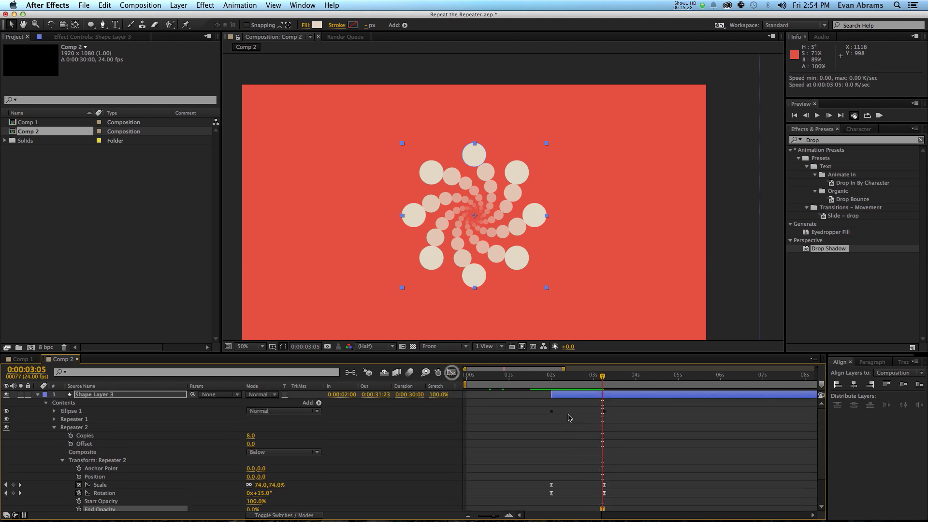
{"action": "key", "text": "u"}
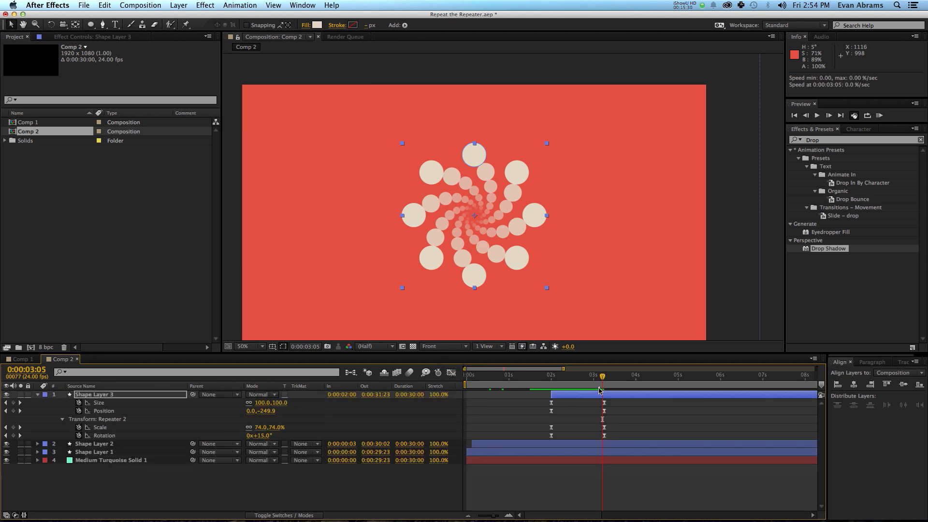
{"action": "key", "text": "shift+r"}
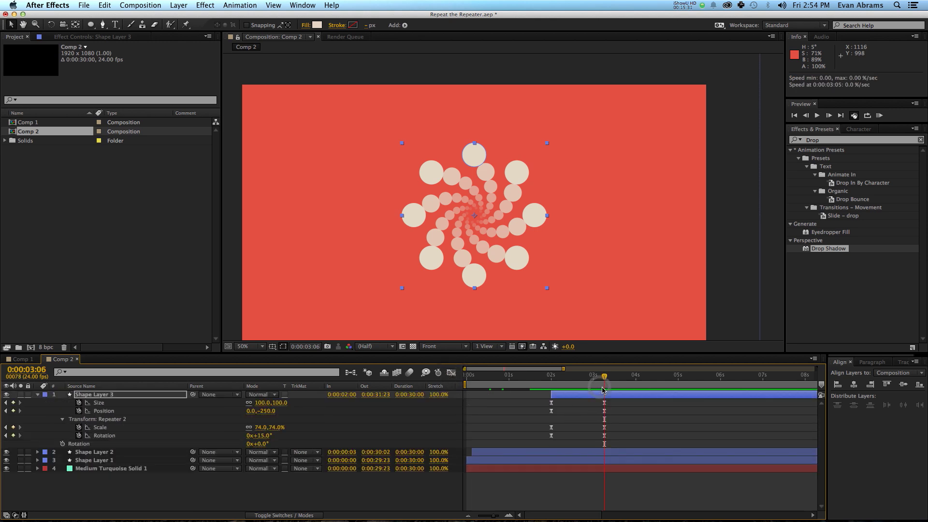
{"action": "left_click", "coordinate": [62, 443]}
{"action": "left_click", "coordinate": [260, 444]}
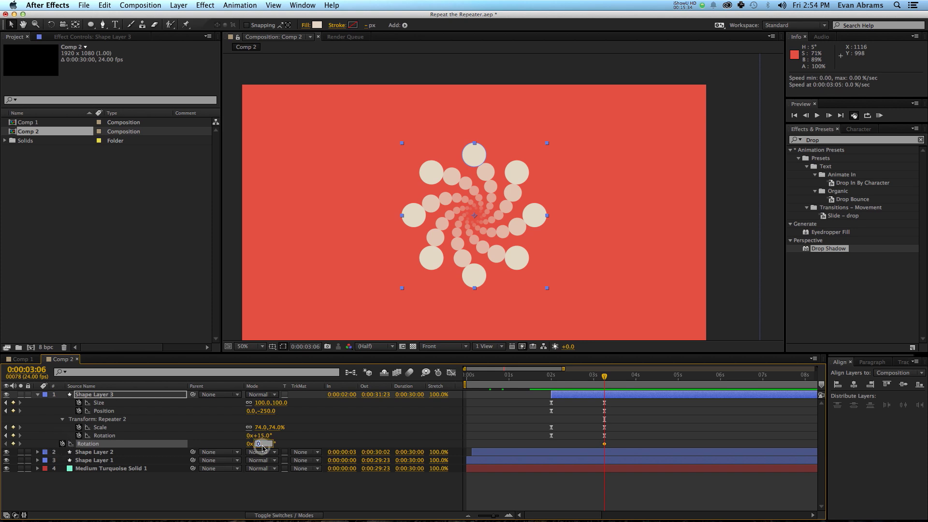
{"action": "type", "text": "-90"}
{"action": "key", "text": "Return"}
{"action": "left_click", "coordinate": [552, 382]}
{"action": "left_click", "coordinate": [264, 444]}
{"action": "type", "text": "0"}
{"action": "key", "text": "Return"}
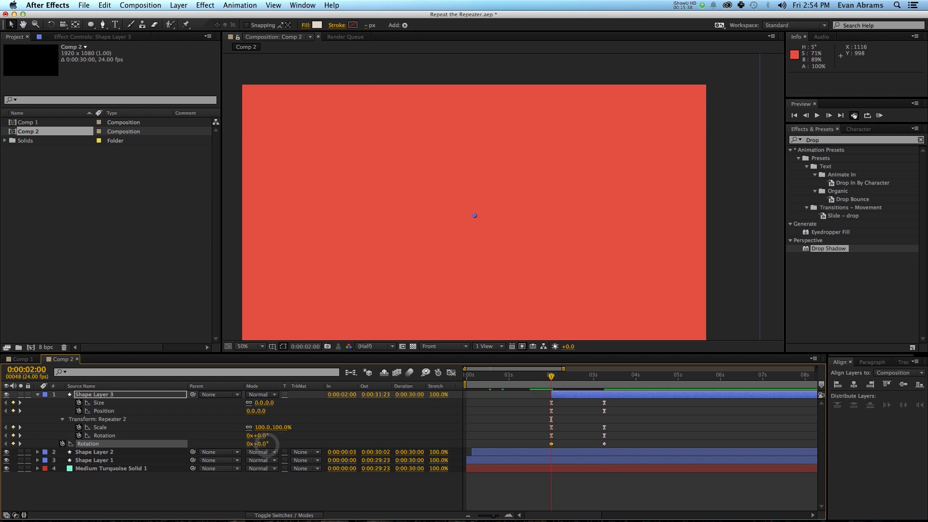
Step: Easy Ease both rotation keyframes and steepen the speed curve into the final keyframe
{"action": "left_click", "coordinate": [604, 444], "text": "shift"}
{"action": "key", "text": "F9"}
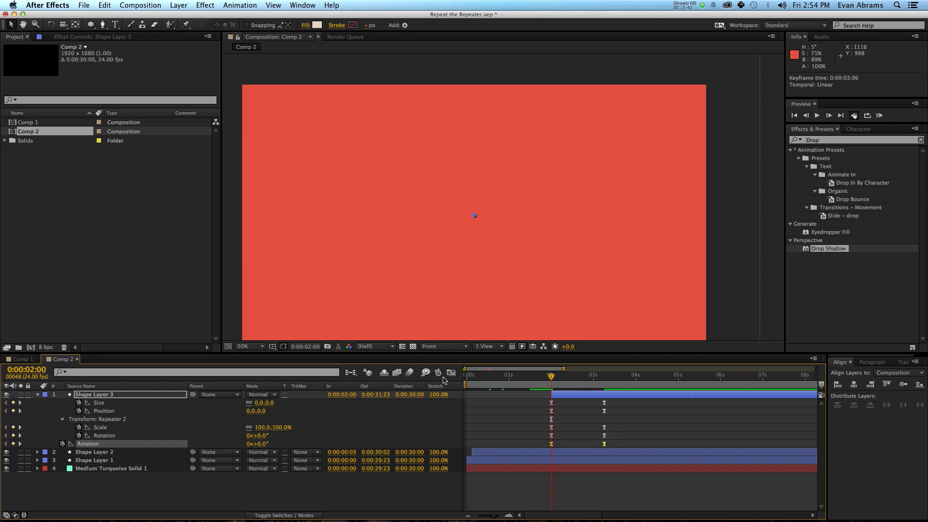
{"action": "left_click", "coordinate": [445, 375]}
{"action": "left_click_drag", "start_coordinate": [612, 410], "coordinate": [578, 398]}
{"action": "key", "text": "space"}
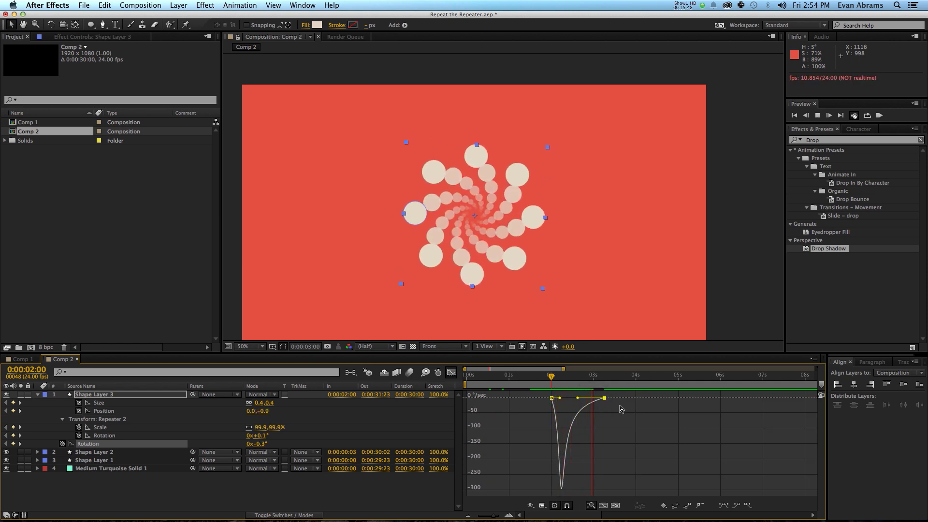
{"action": "left_click", "coordinate": [612, 388]}
{"action": "mouse_move", "coordinate": [604, 385]}
{"action": "left_mouse_down"}
{"action": "mouse_move", "coordinate": [578, 387]}
{"action": "mouse_move", "coordinate": [607, 386]}
{"action": "left_mouse_up"}
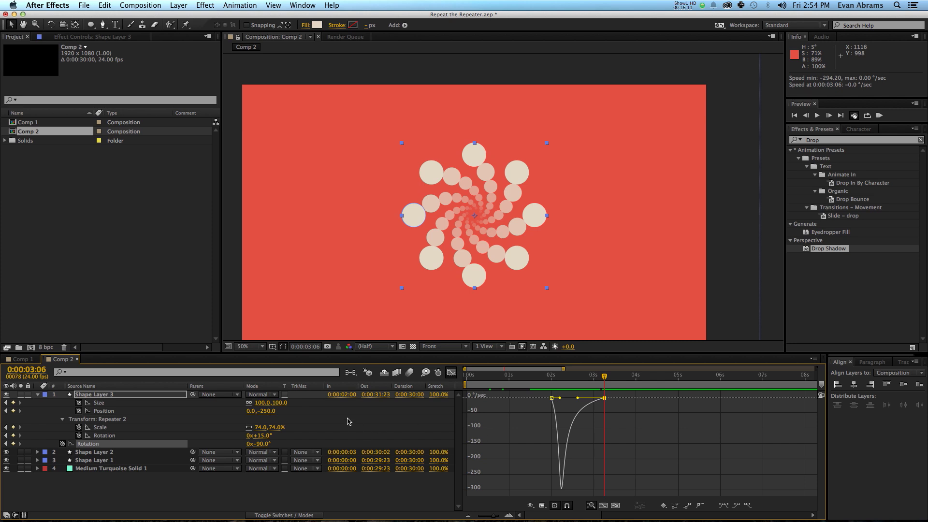
Step: Inspect Repeater 2's Scale speed curve and its transform properties
{"action": "left_click", "coordinate": [87, 428]}
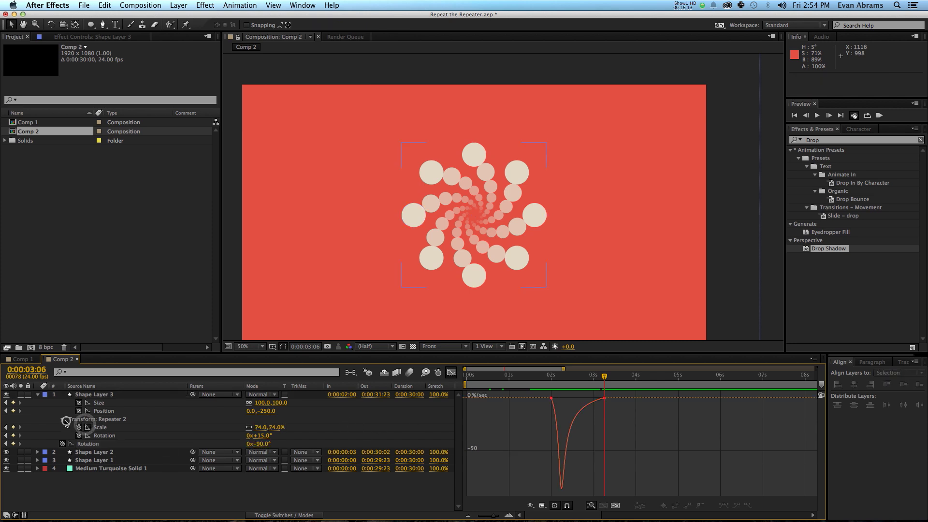
{"action": "left_click", "coordinate": [62, 419]}
{"action": "left_click", "coordinate": [62, 419]}
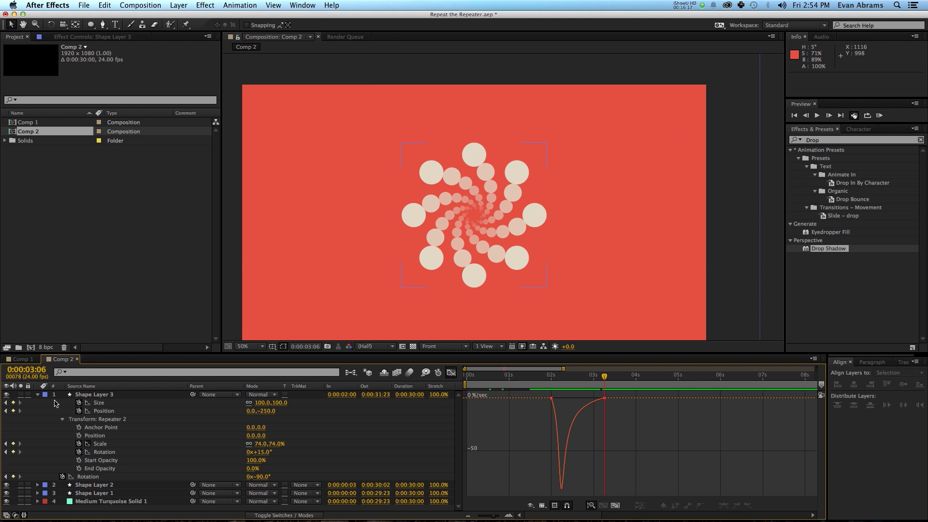
Step: Give Repeater 2 70 copies and scrub its Offset to -4.5
{"action": "left_click", "coordinate": [38, 396]}
{"action": "left_click", "coordinate": [38, 396]}
{"action": "left_click", "coordinate": [250, 485]}
{"action": "type", "text": "70"}
{"action": "key", "text": "Return"}
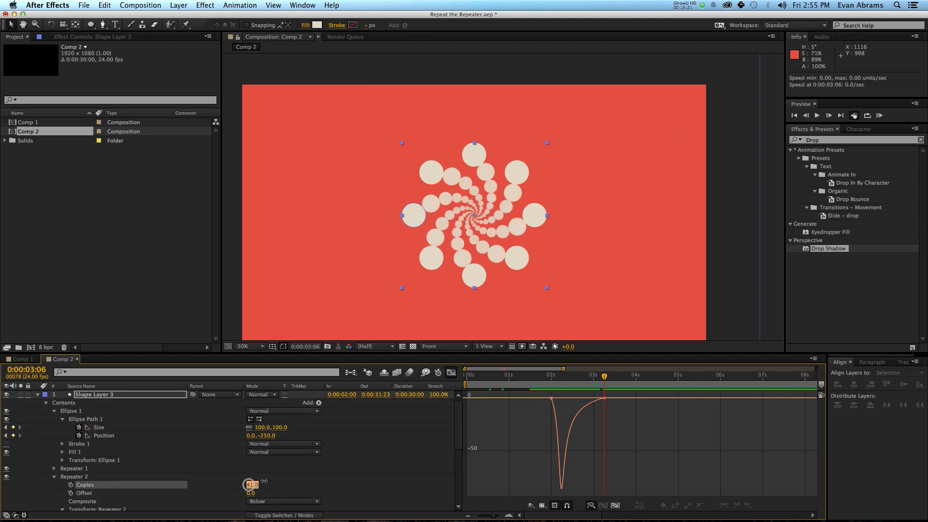
{"action": "left_click_drag", "start_coordinate": [254, 494], "coordinate": [355, 504]}
{"action": "left_click", "coordinate": [382, 486]}
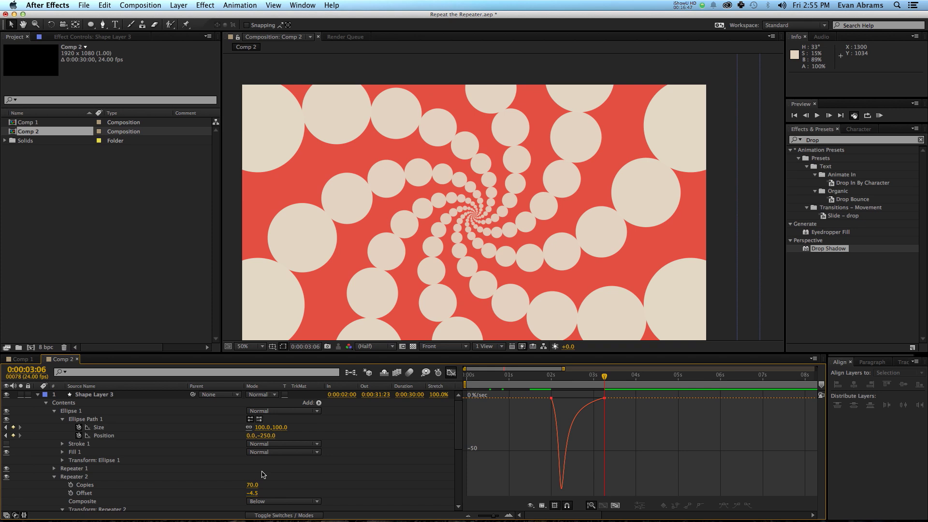
Step: Scrub Repeater 2 Scale up to 88%, then down to 55% to spread the dots
{"action": "scroll", "coordinate": [215, 476], "scroll_direction": "down", "scroll_amount": 3}
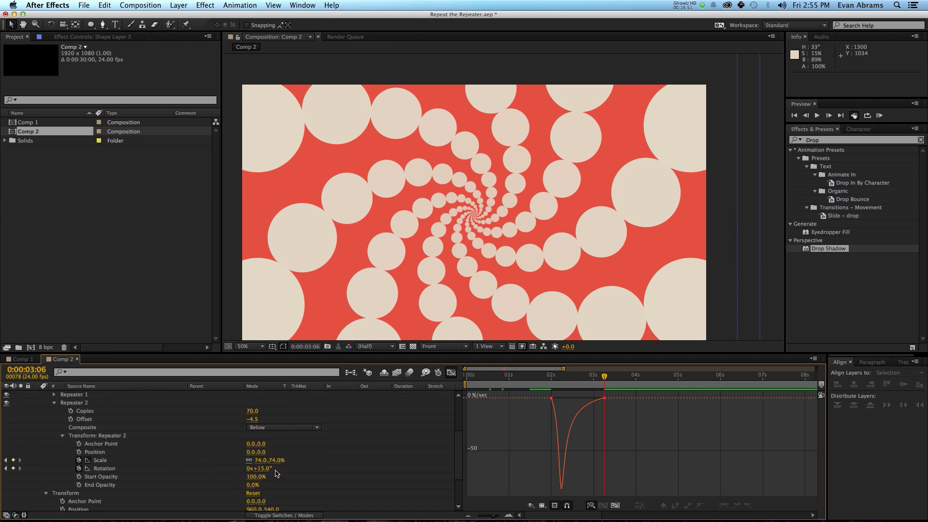
{"action": "left_click_drag", "start_coordinate": [261, 461], "coordinate": [421, 482]}
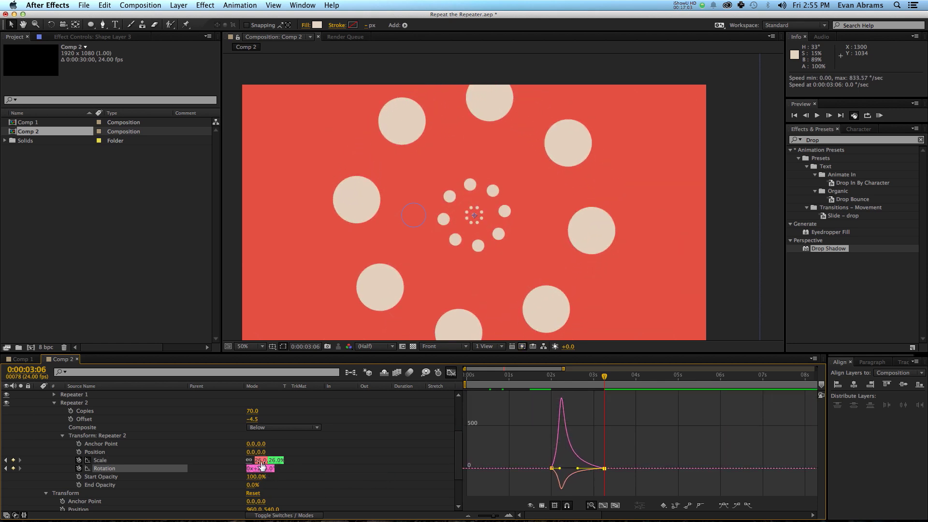
{"action": "left_click_drag", "start_coordinate": [310, 464], "coordinate": [364, 479]}
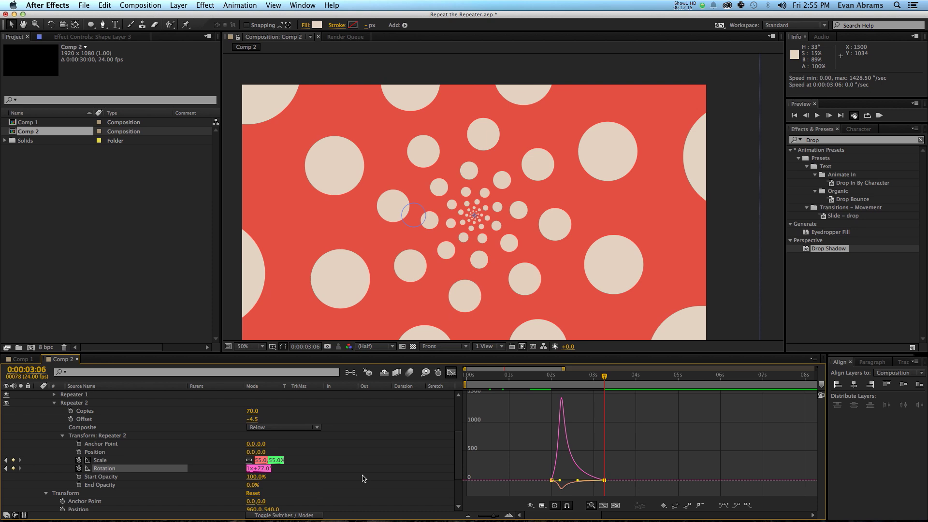